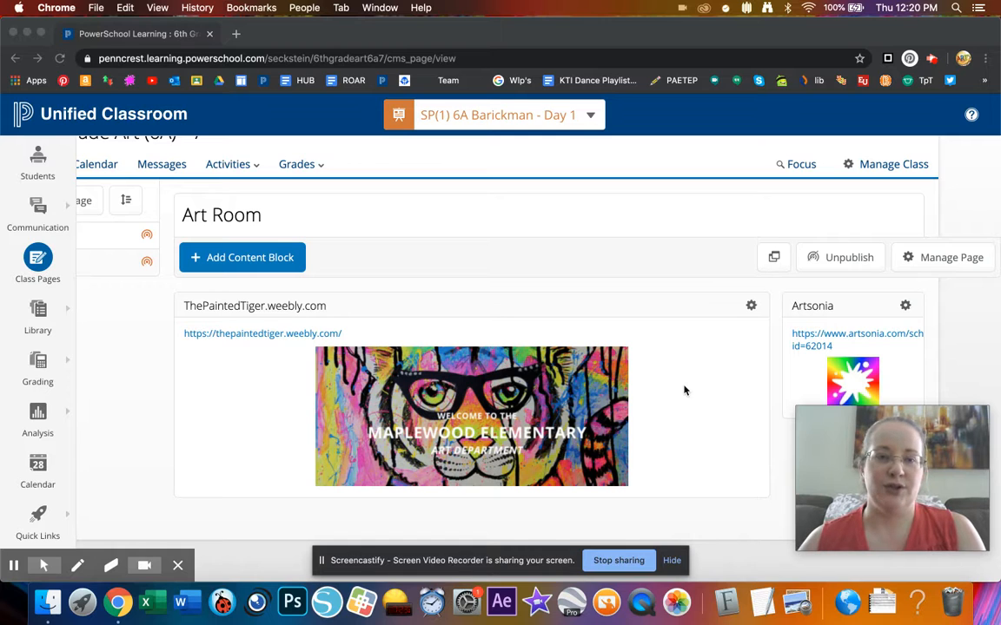
- Open a new browser tab and close the PowerSchool Art Room class tab
click(235, 36)
click(208, 34)
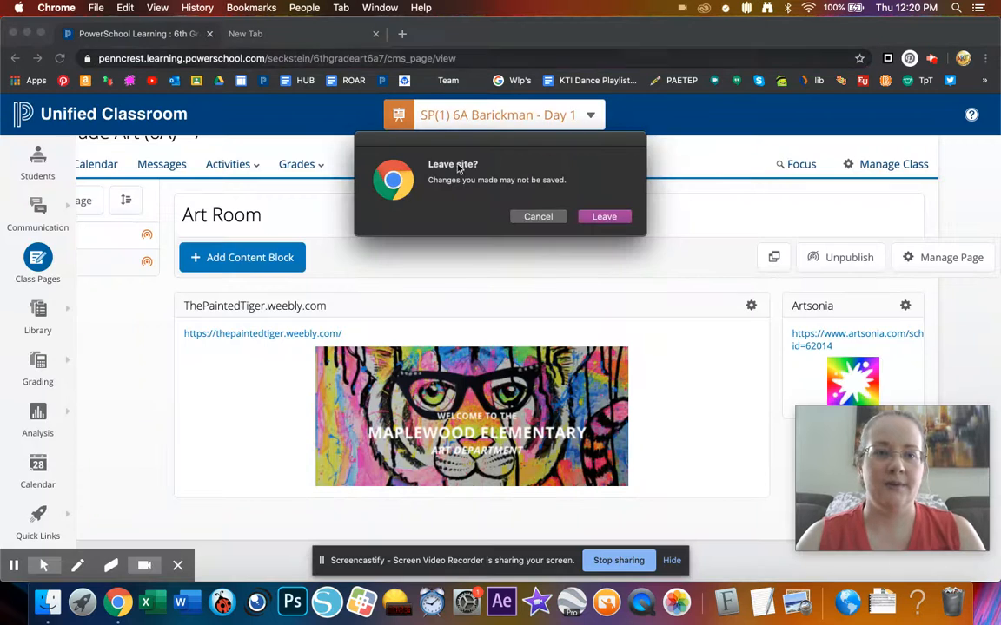
- Leave the class page, go to weebly.com, and log in to The Painted Tiger dashboard
click(599, 217)
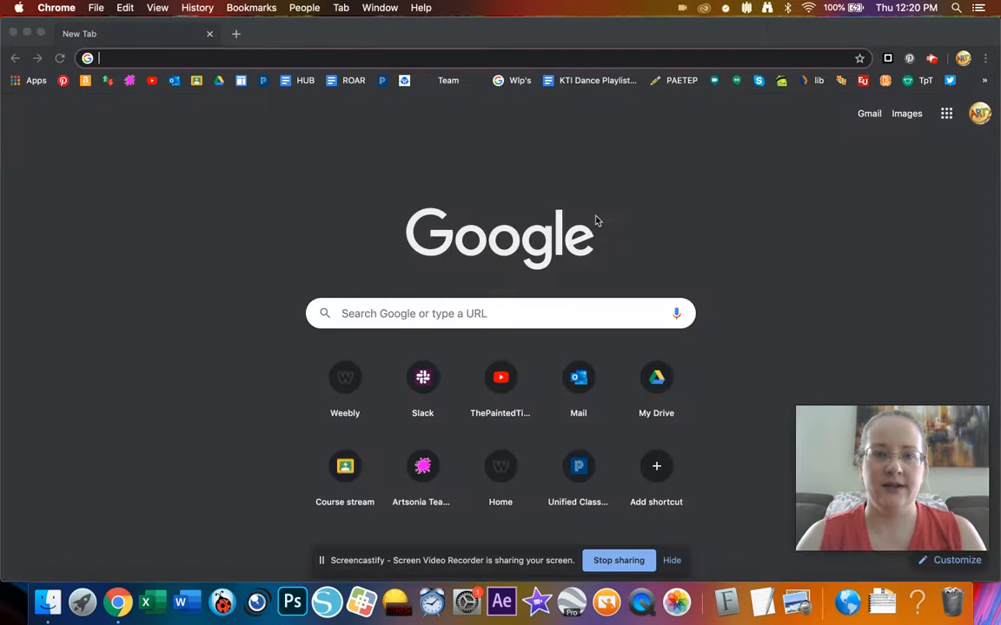
click(286, 59)
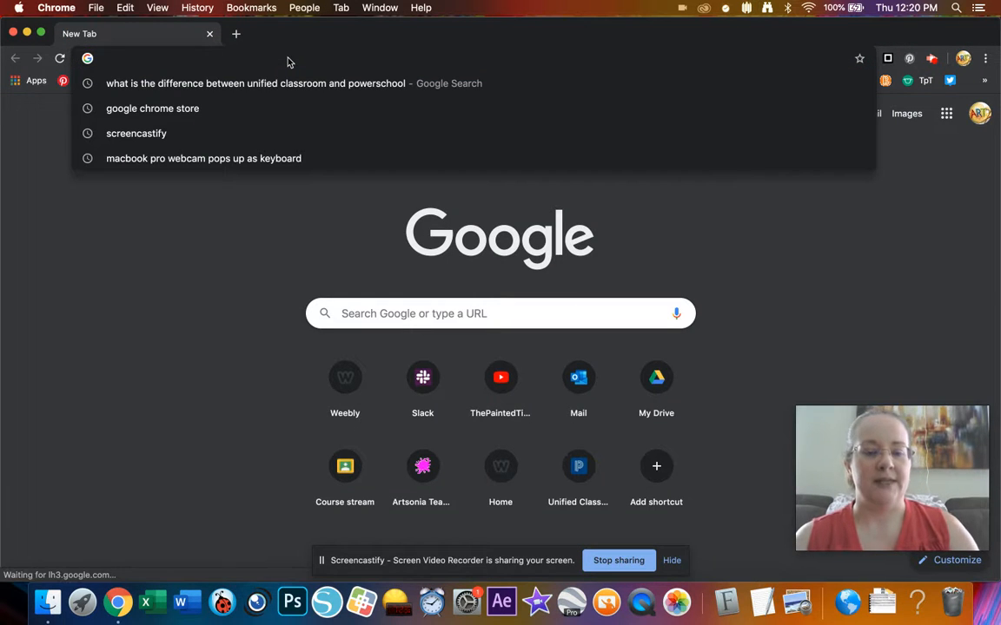
text(weebly.com)
key(Return)
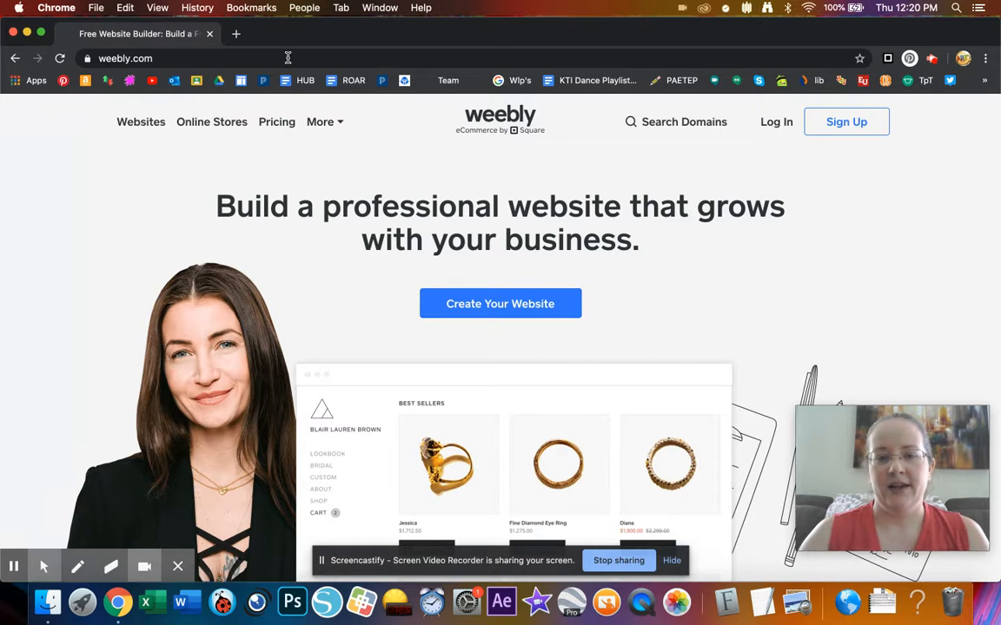
click(774, 123)
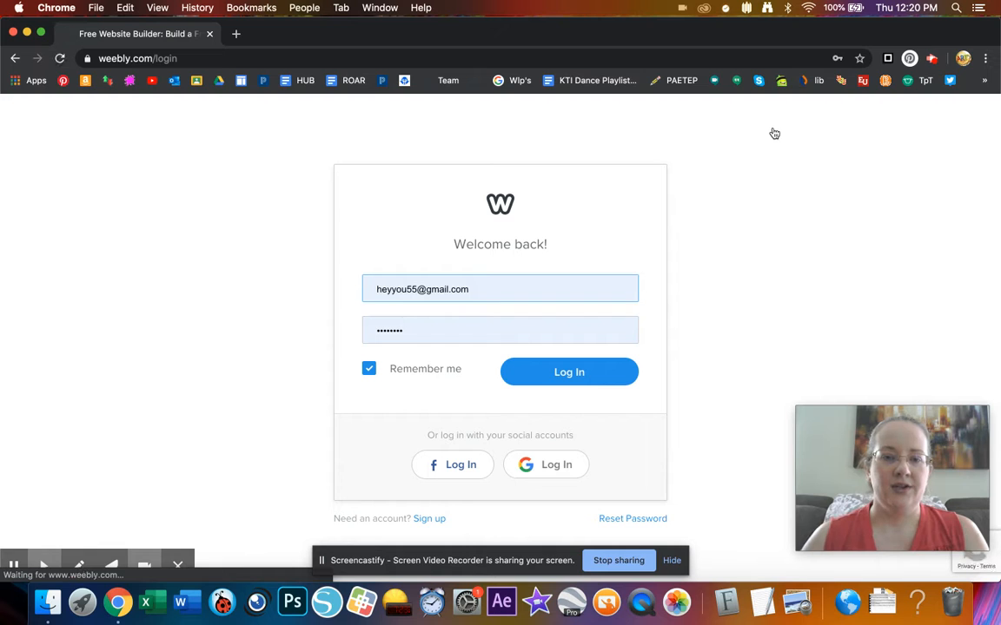
click(549, 375)
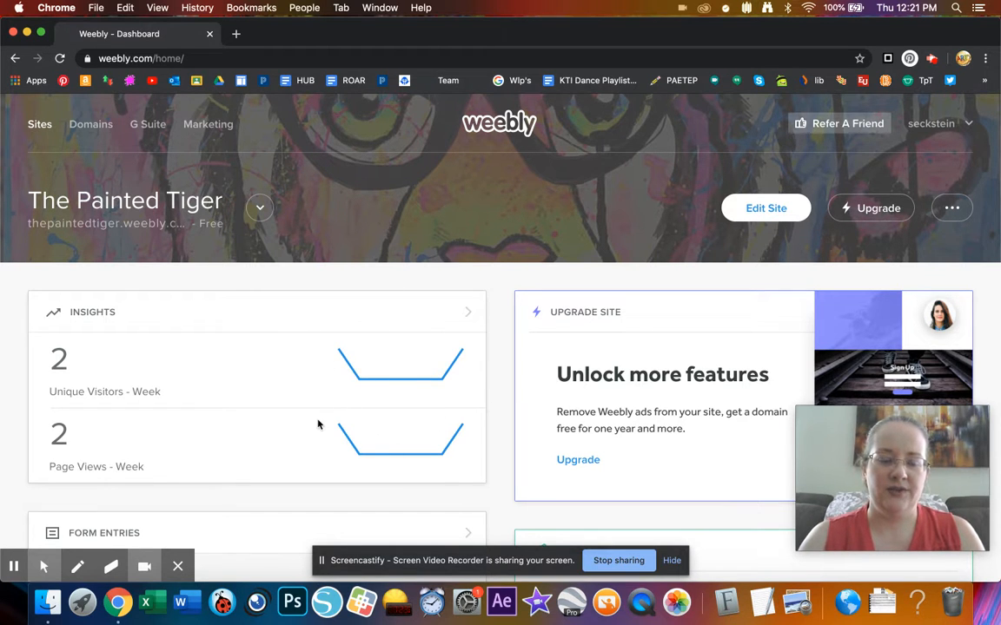
scroll(318, 424, down, 3)
scroll(318, 424, up, 3)
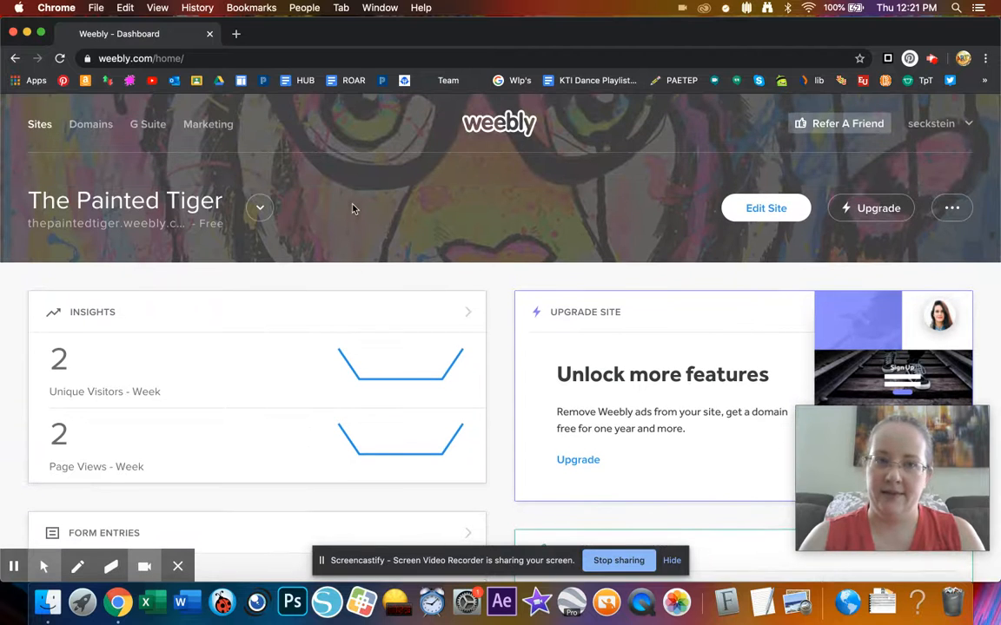
click(262, 212)
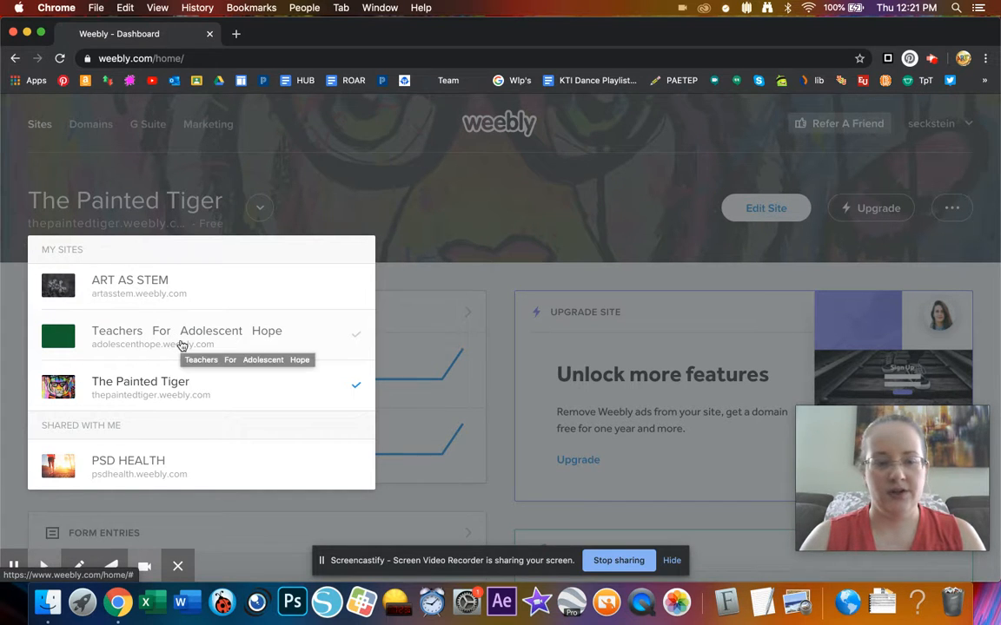
scroll(180, 344, down, 1)
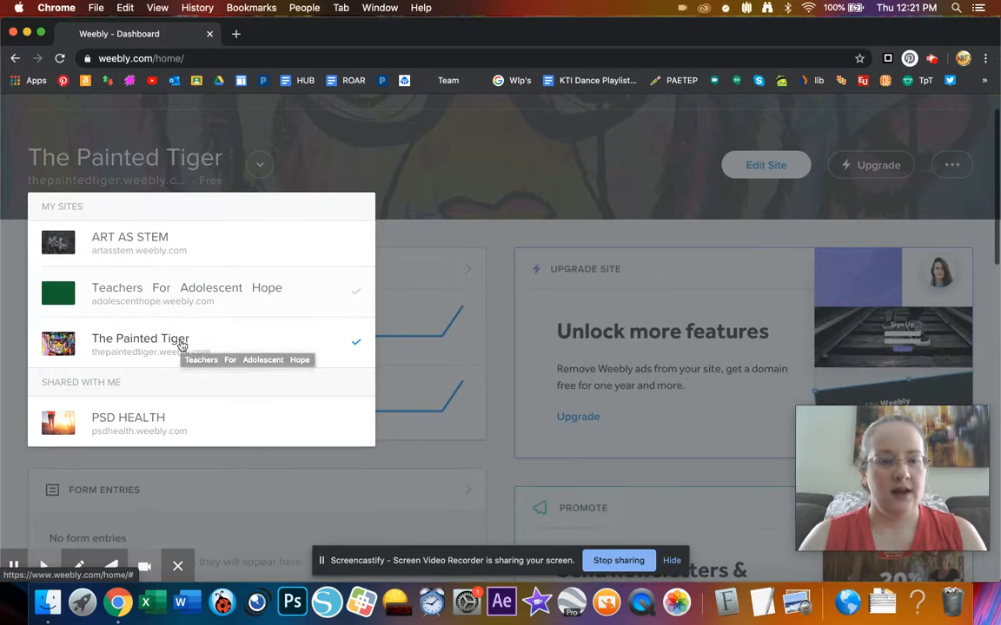
click(160, 426)
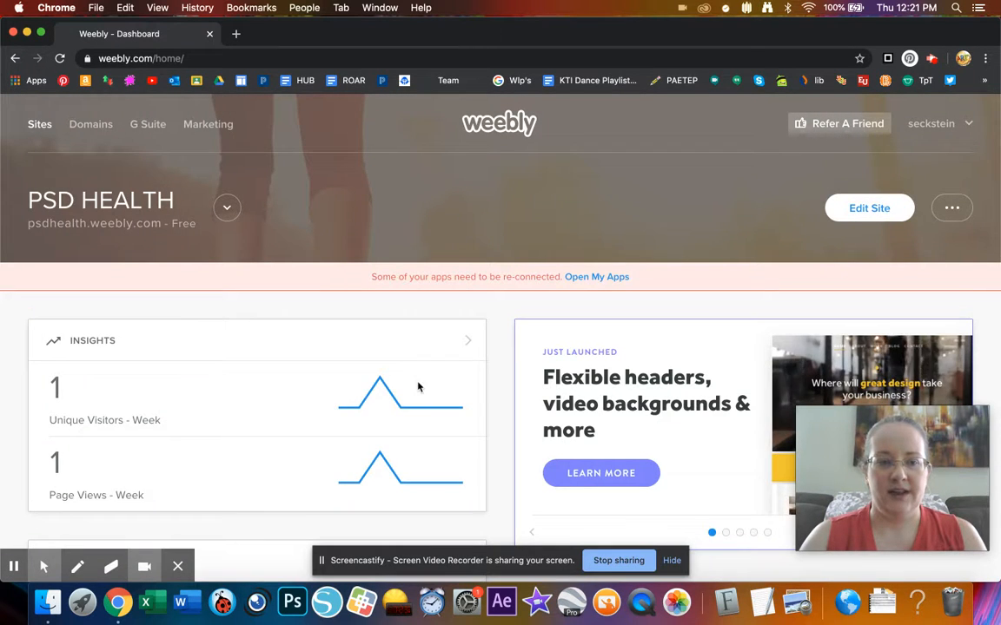
scroll(489, 395, down, 5)
scroll(487, 396, up, 4)
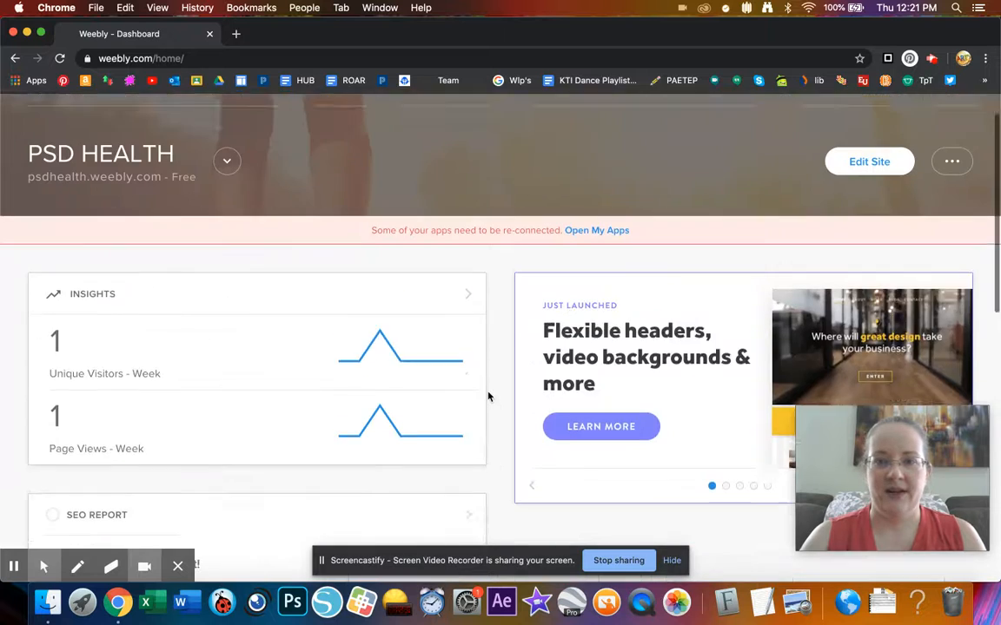
scroll(487, 397, up, 1)
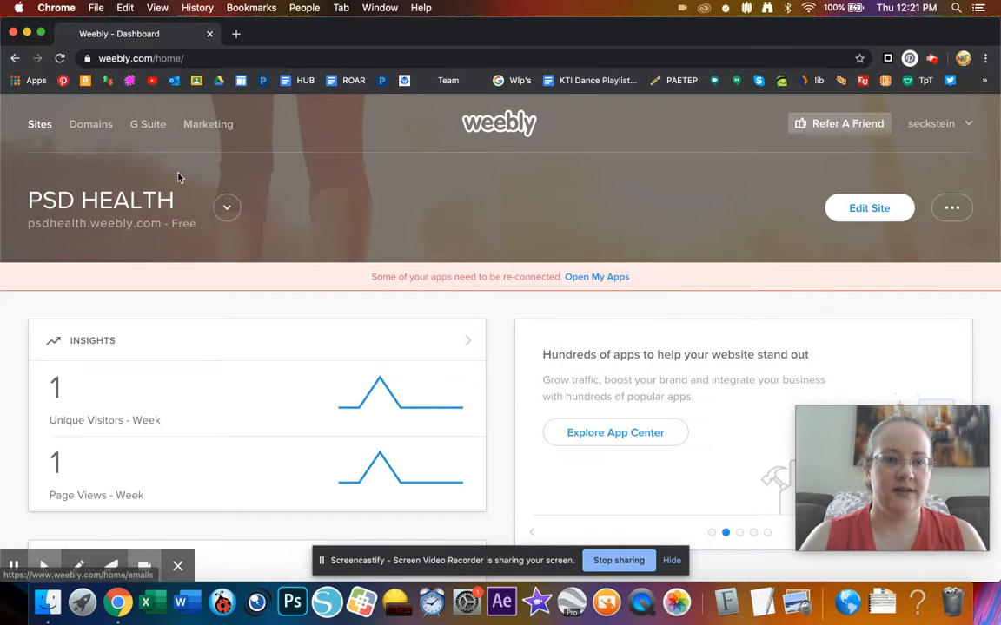
click(225, 206)
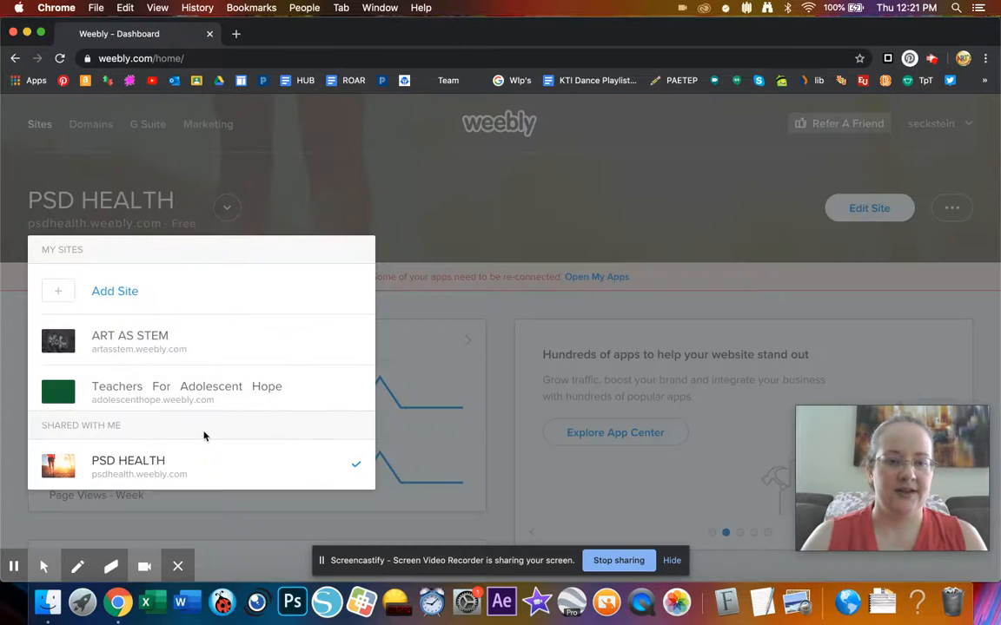
scroll(204, 436, down, 3)
scroll(204, 435, up, 3)
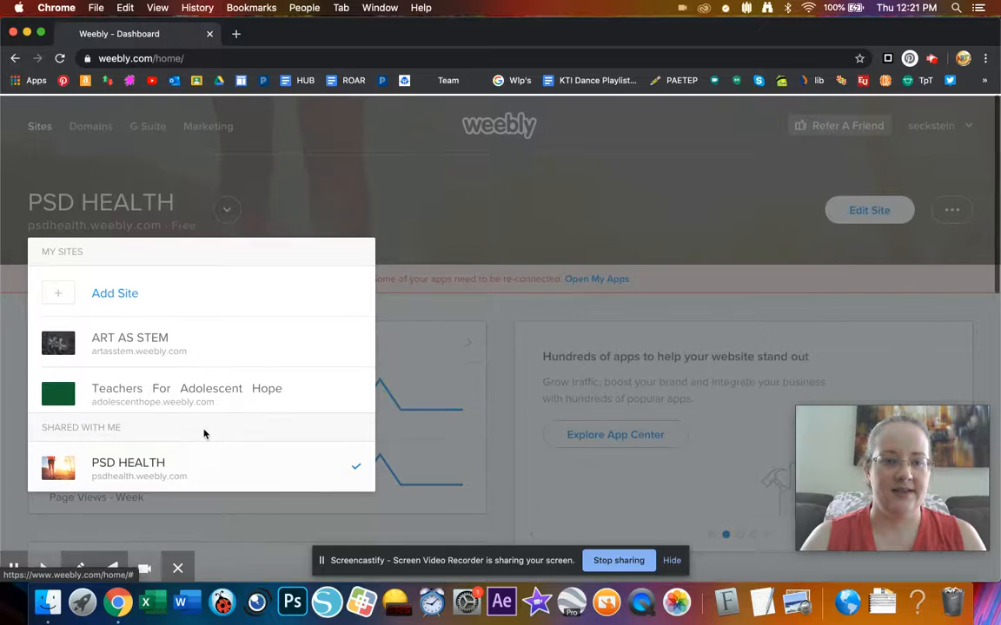
scroll(195, 428, down, 2)
scroll(195, 428, up, 2)
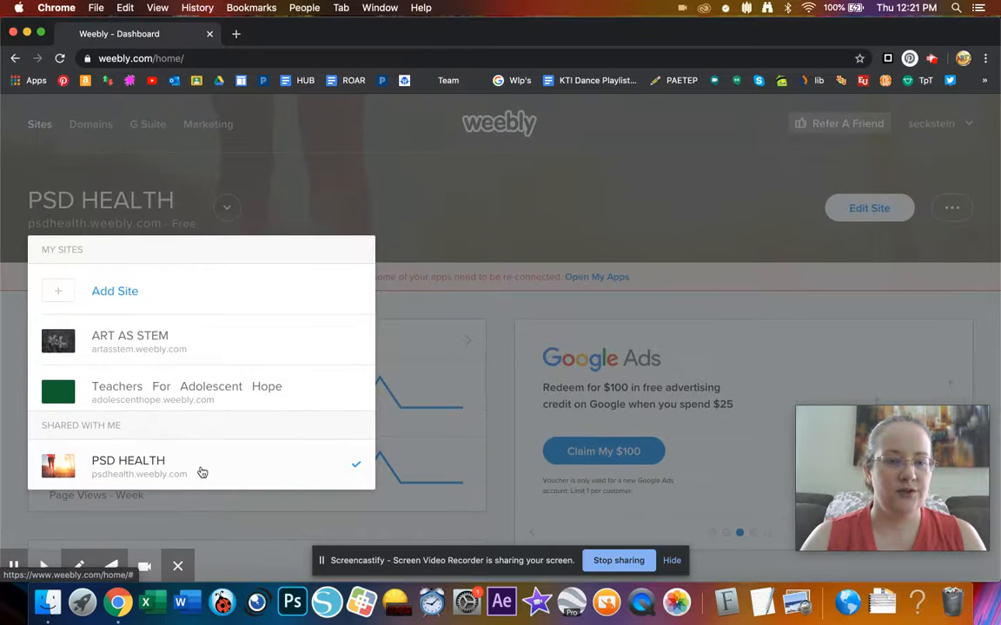
scroll(201, 471, down, 1)
click(435, 189)
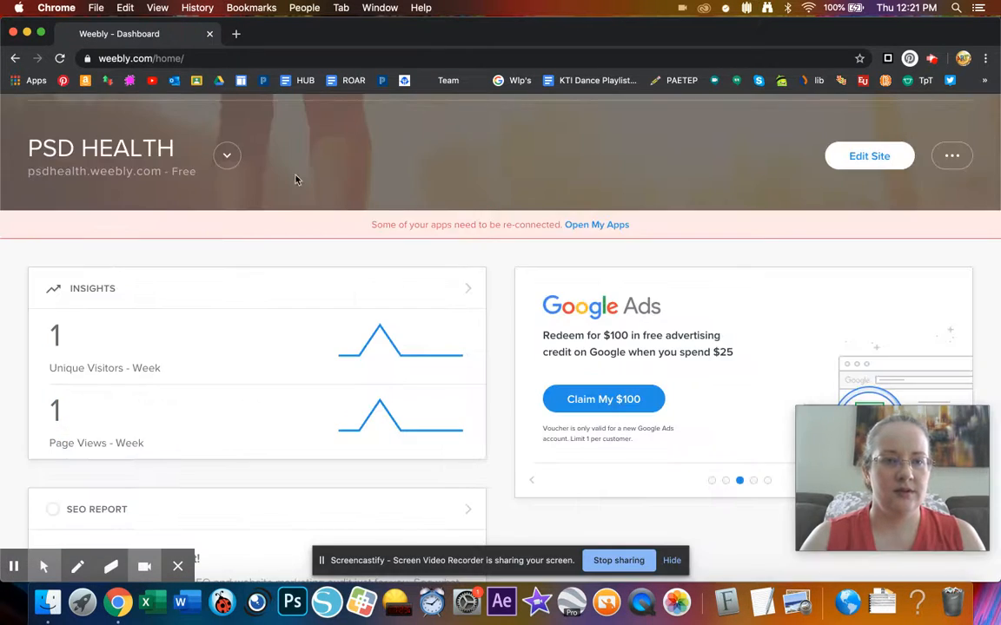
click(227, 155)
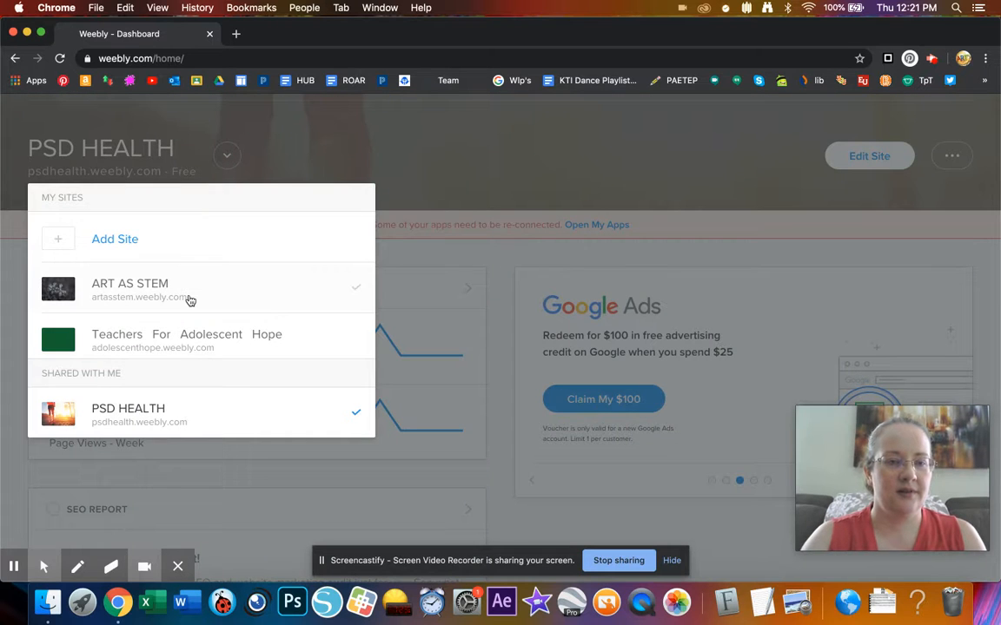
scroll(188, 298, down, 3)
click(170, 346)
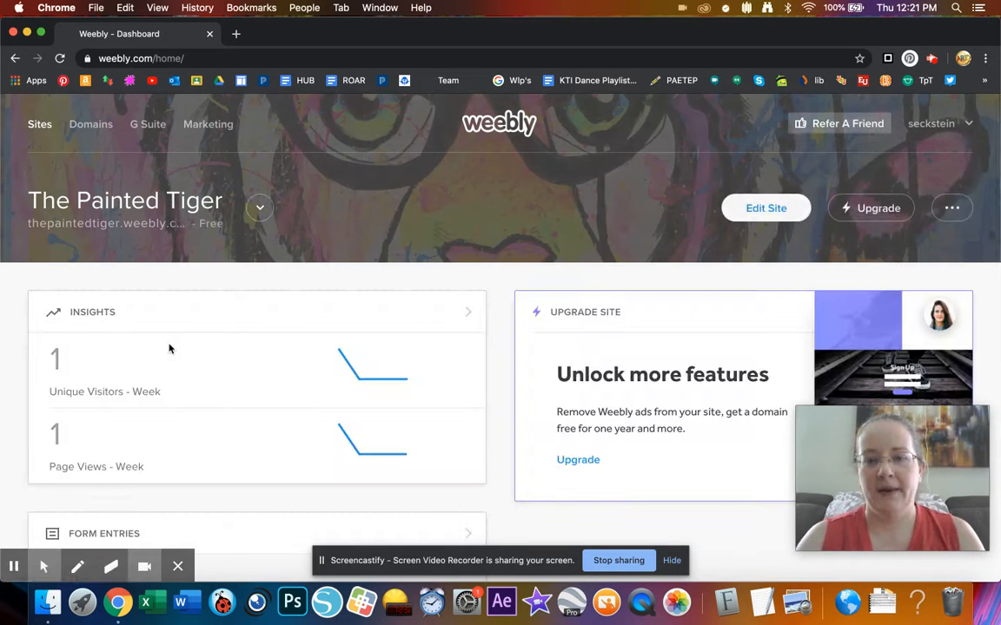
- Open The Painted Tiger in the editor and review the Home page's 'I MISS YOU ALL!!!' message
click(765, 211)
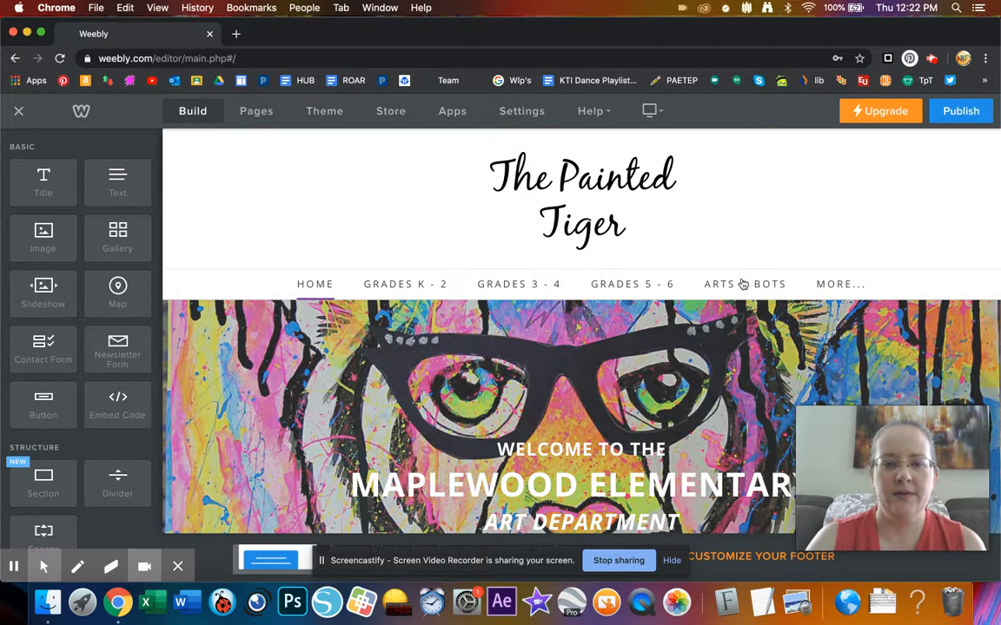
scroll(569, 367, down, 1)
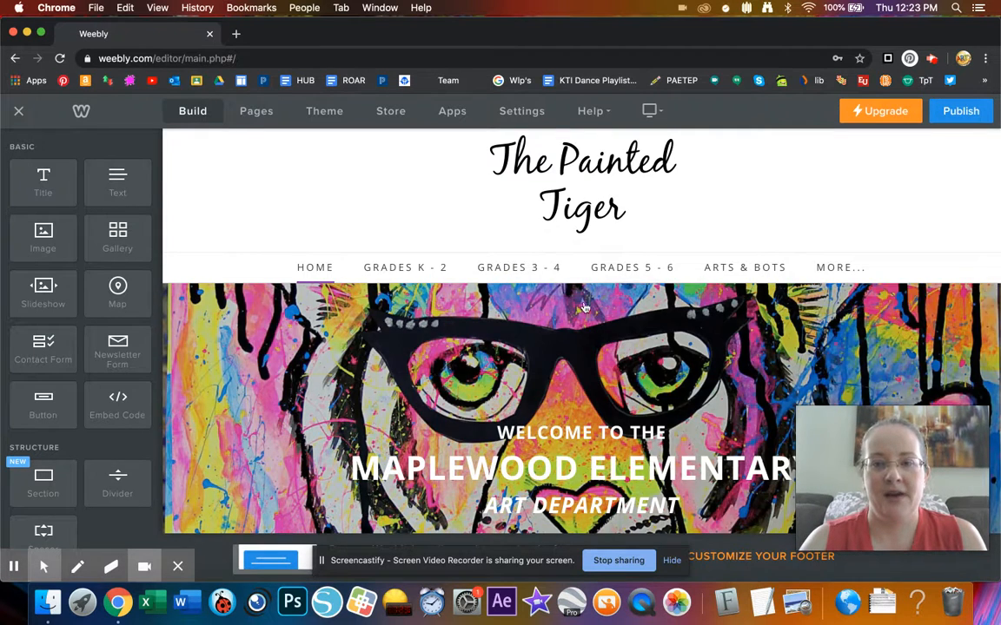
scroll(573, 312, down, 10)
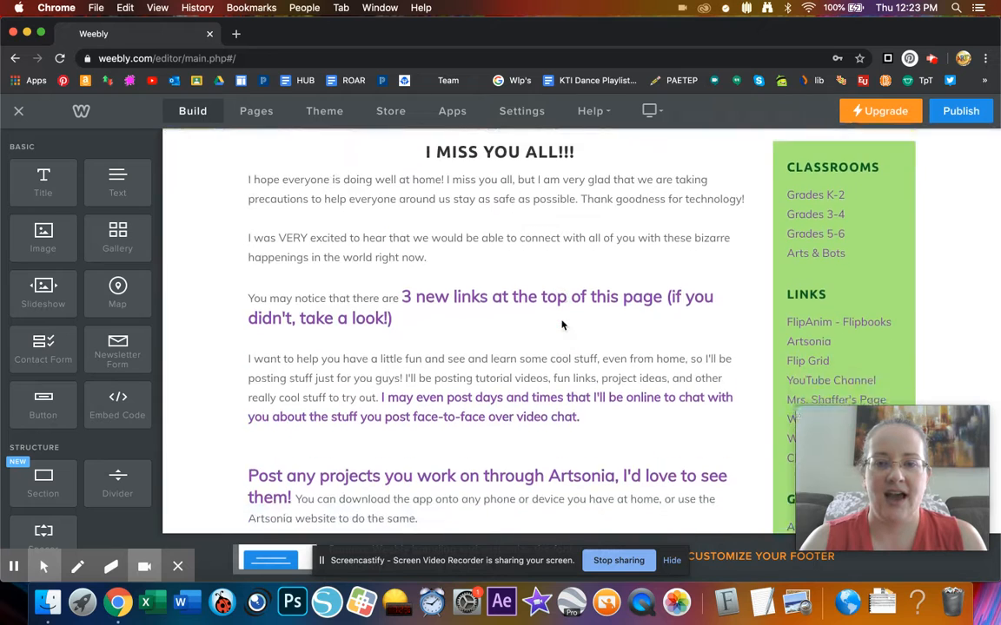
scroll(563, 324, up, 10)
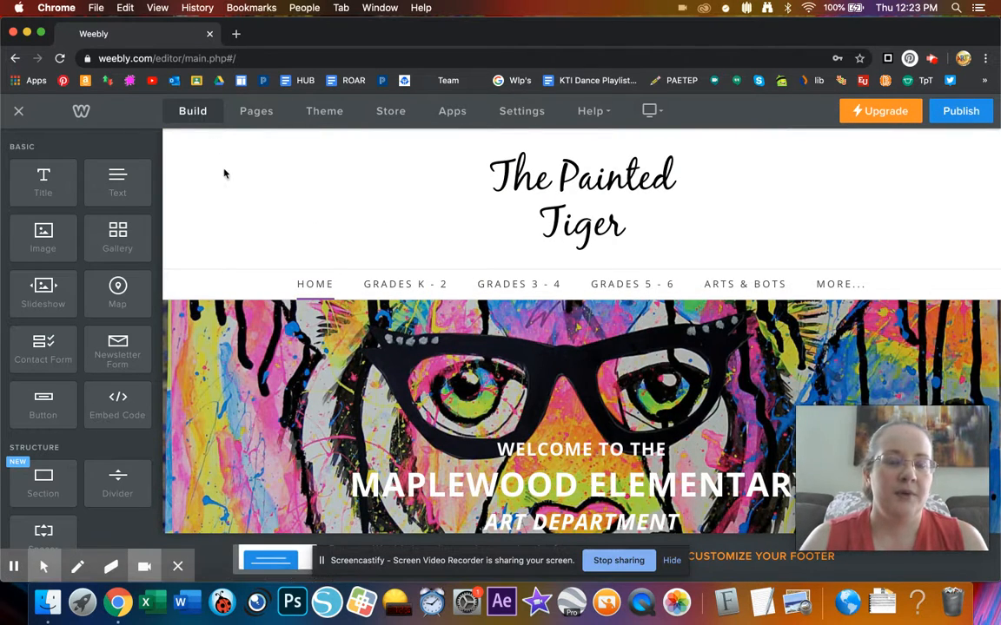
- Show the site's page list, from Home and Staging down to About ARTSONIA, and begin adding a page
click(254, 113)
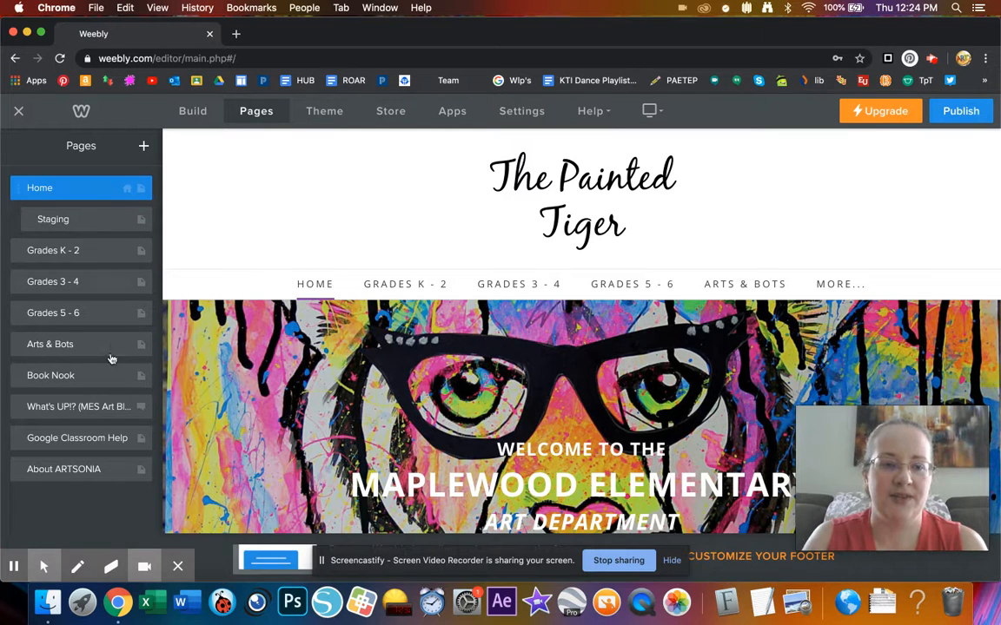
click(143, 150)
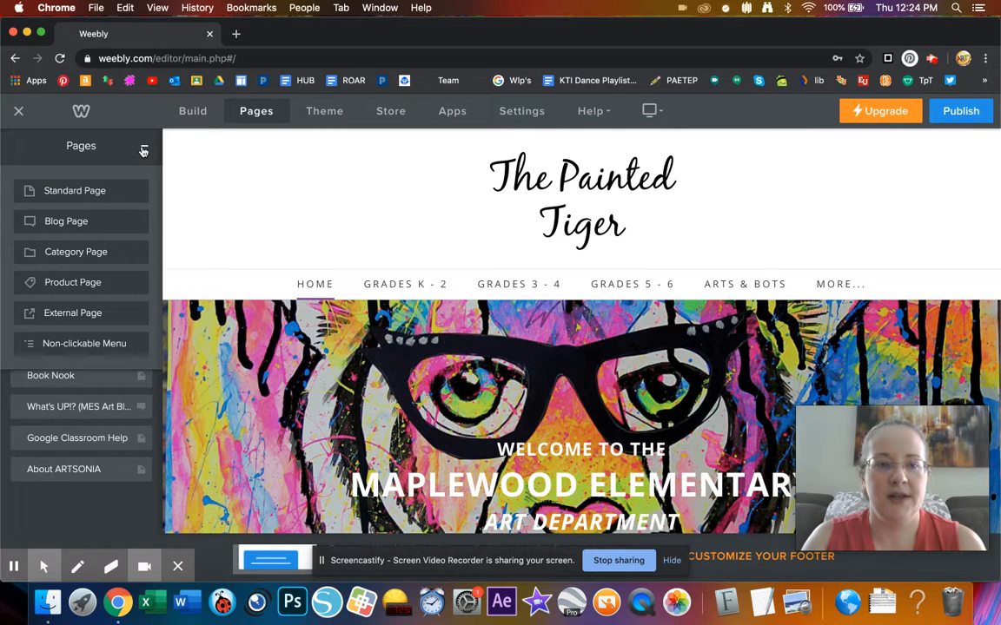
- Add a standard page named 'Test' with Public visibility at the end of the page list
click(93, 188)
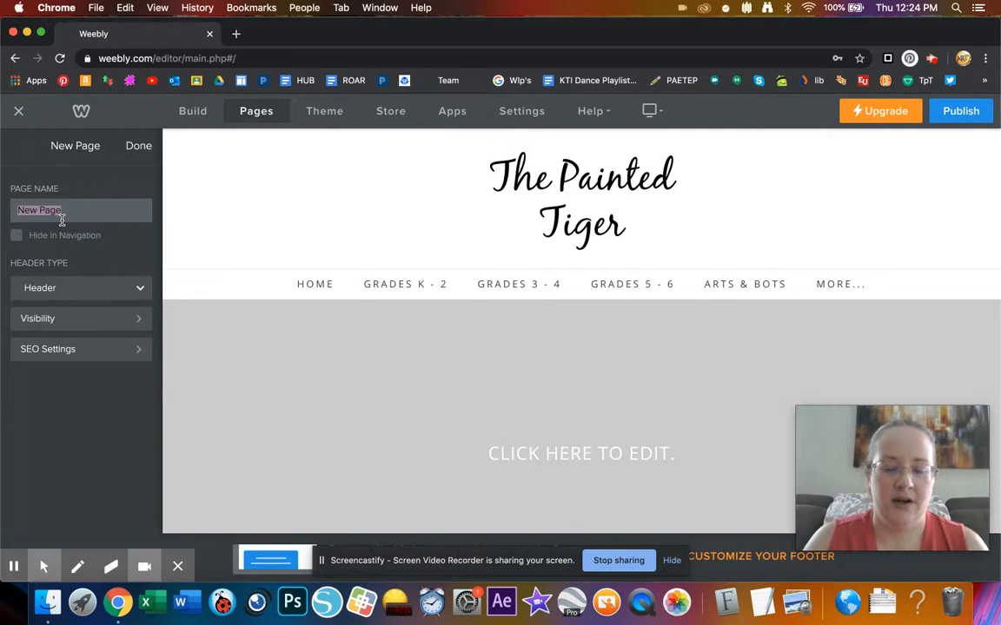
text(Test)
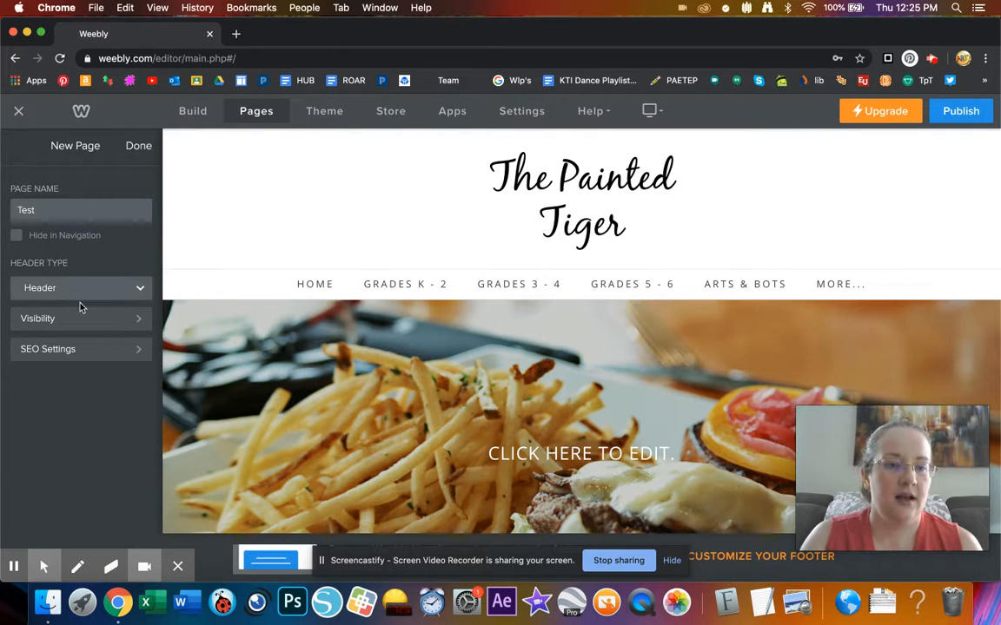
click(95, 327)
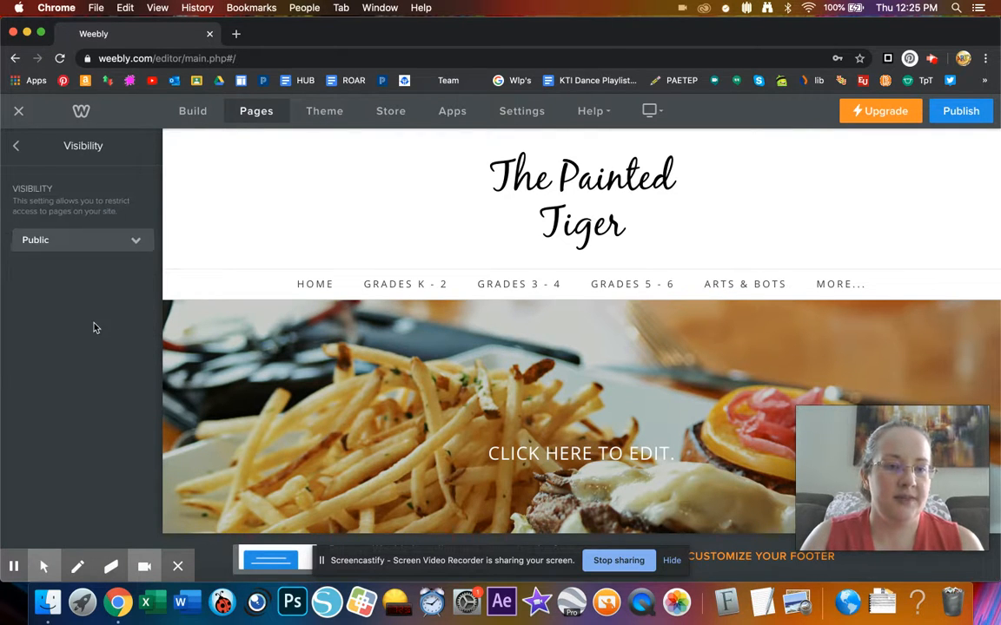
click(15, 155)
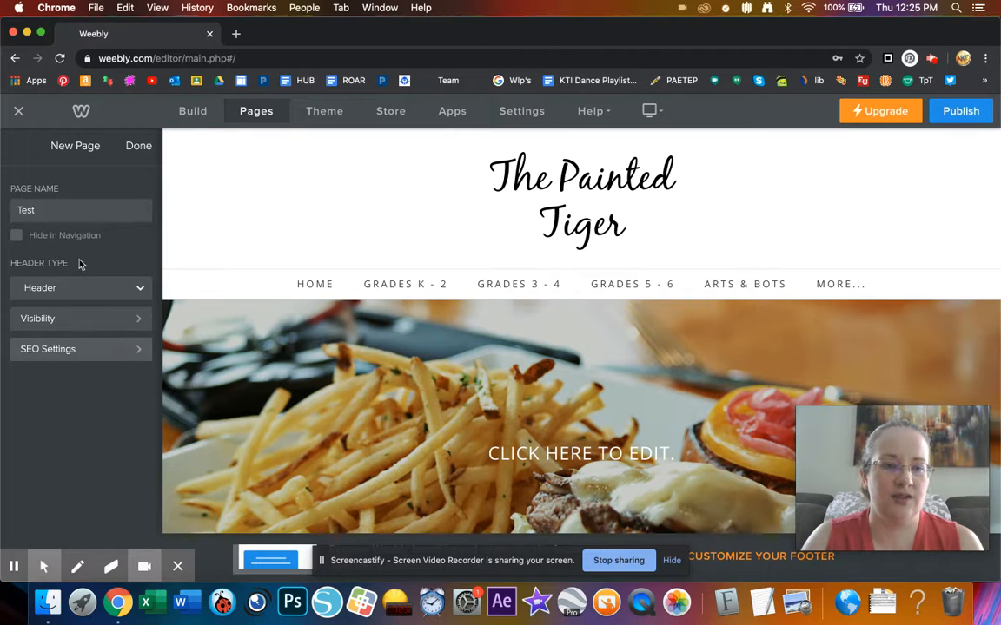
click(137, 147)
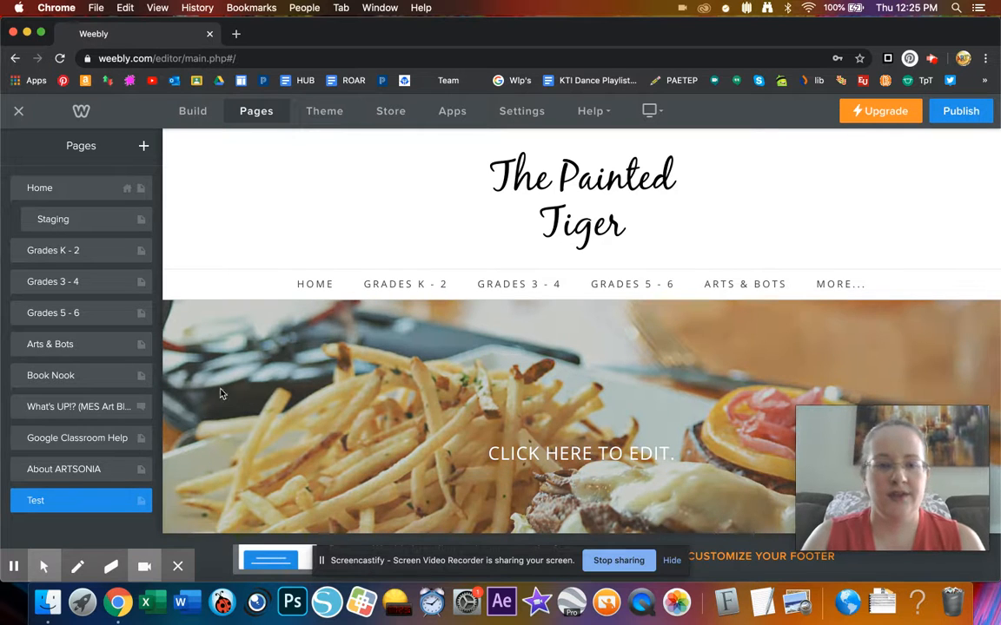
- Move the Test page up and indent it under Home, just below Staging
drag(78, 501, 74, 283)
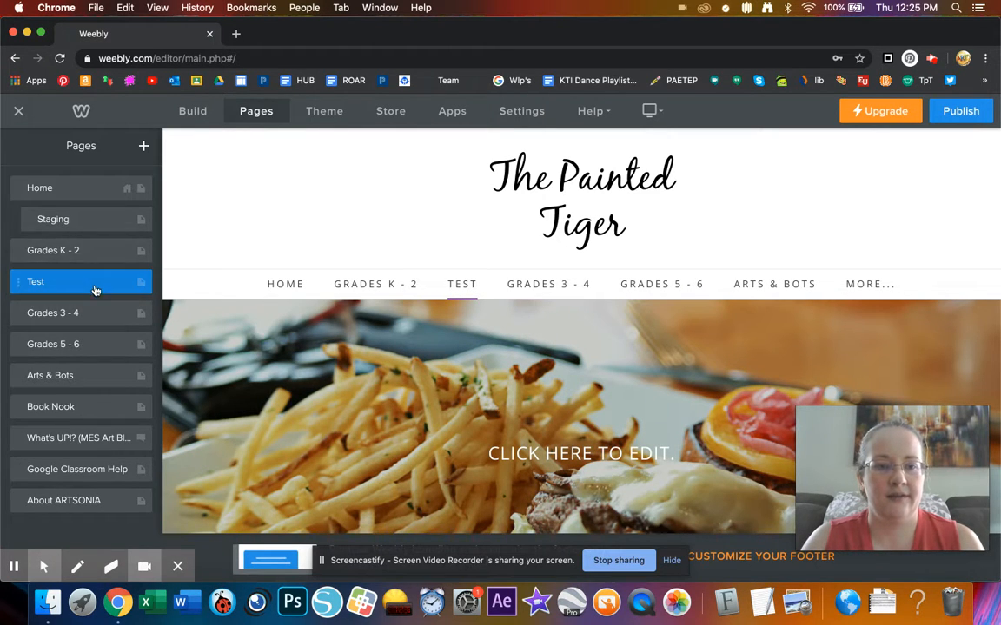
drag(96, 291, 92, 316)
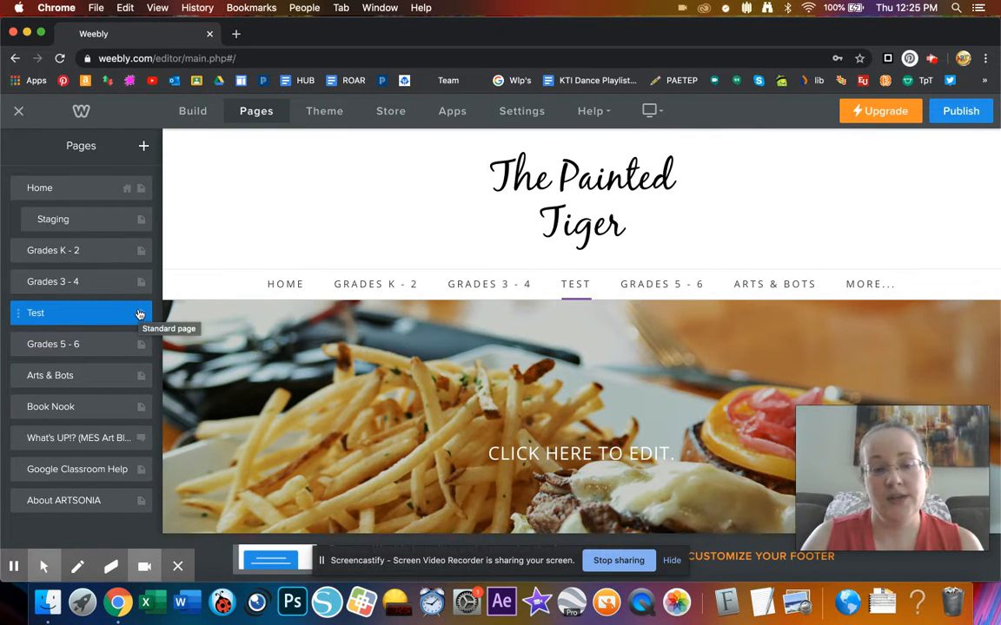
drag(88, 323, 99, 258)
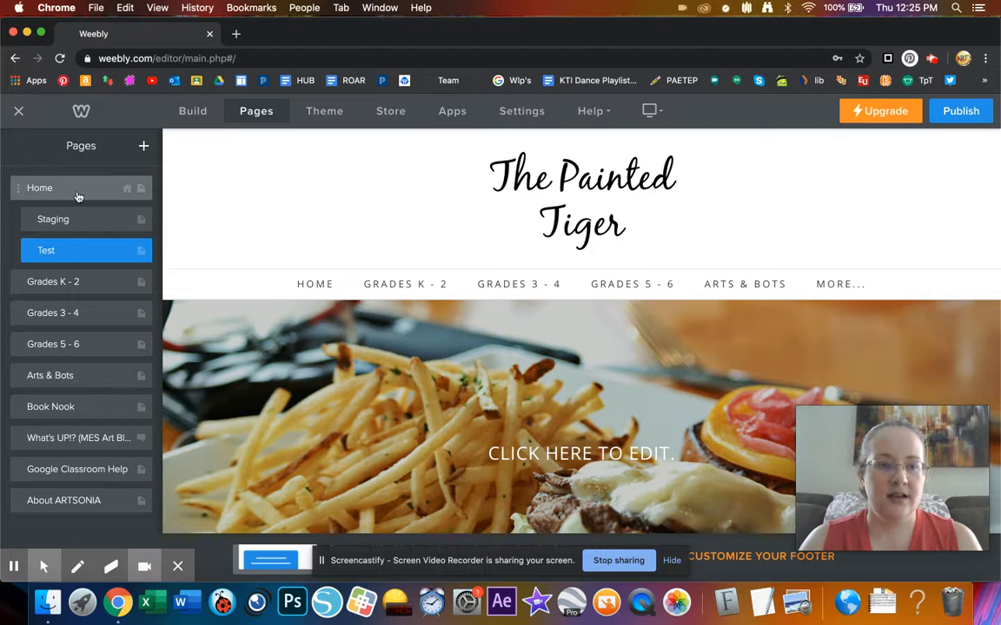
mouse_move(314, 289)
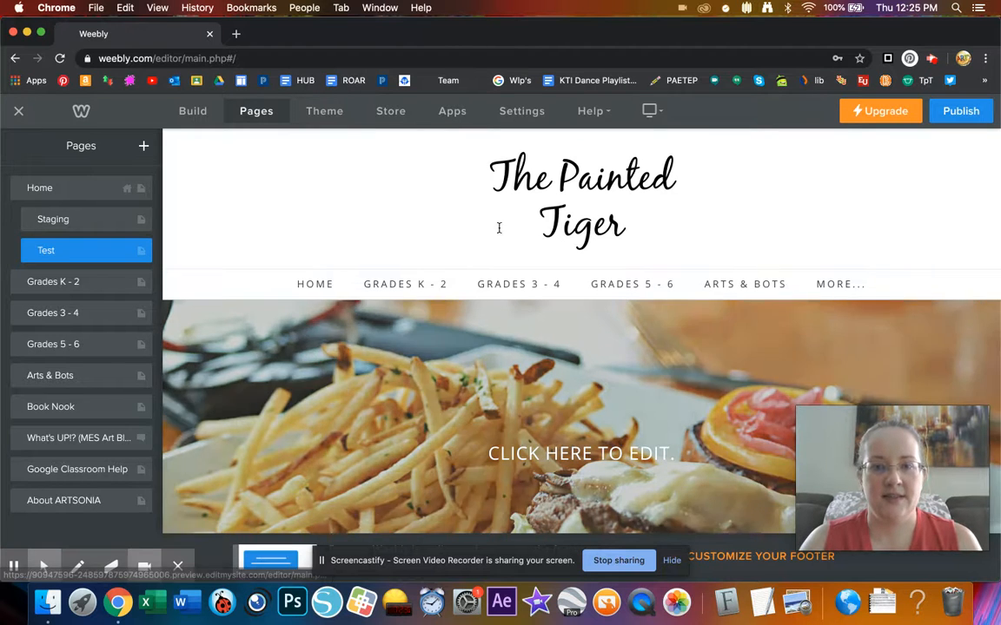
- Set the banner's background image to be replaced from an Image URL, then start a new browser tab
scroll(589, 417, down, 3)
scroll(586, 414, down, 1)
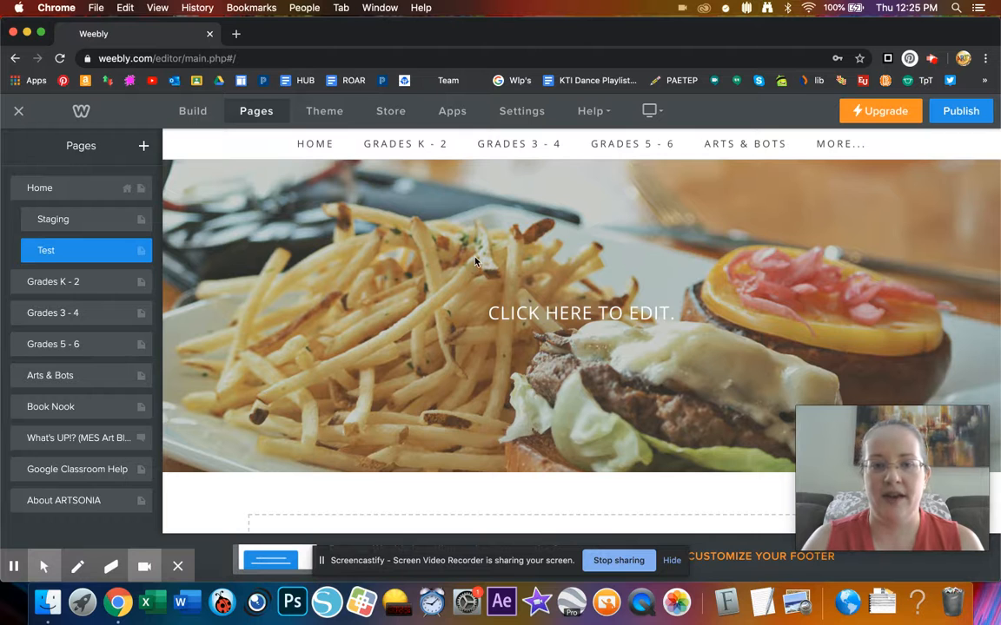
scroll(475, 265, up, 3)
scroll(475, 265, up, 1)
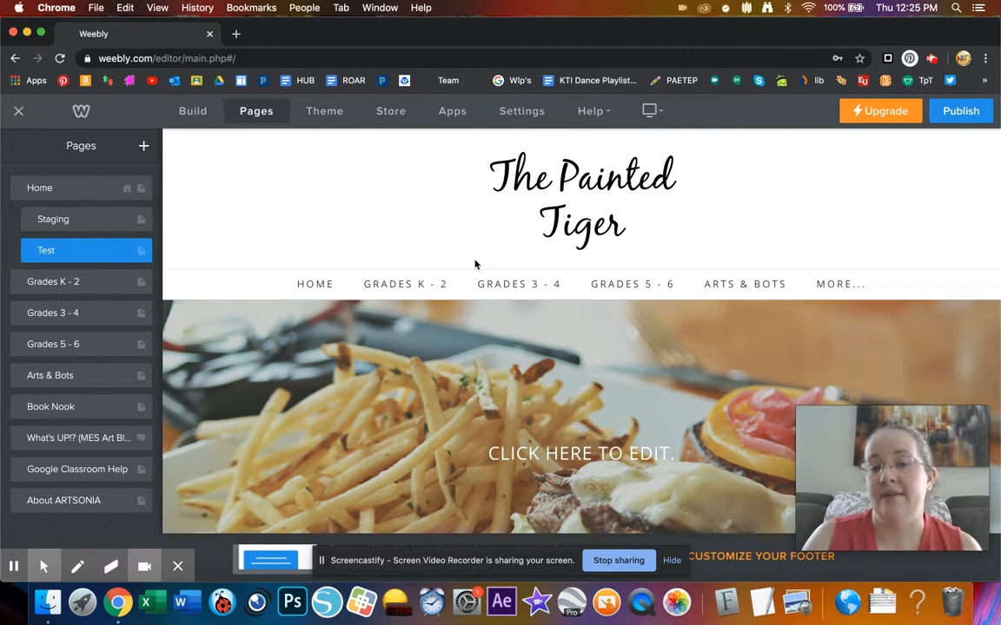
scroll(434, 334, down, 5)
click(671, 363)
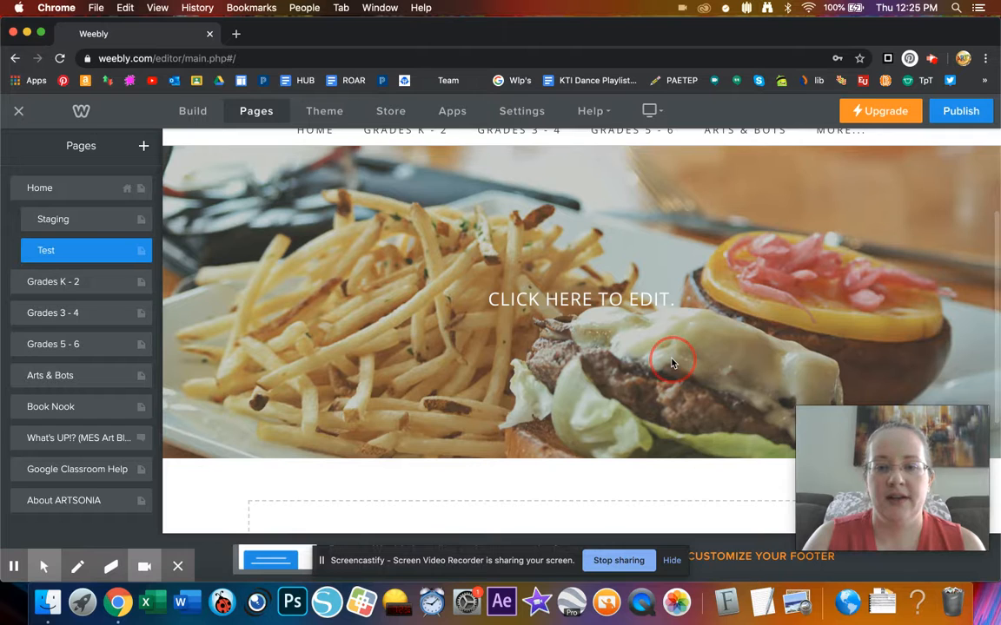
click(513, 489)
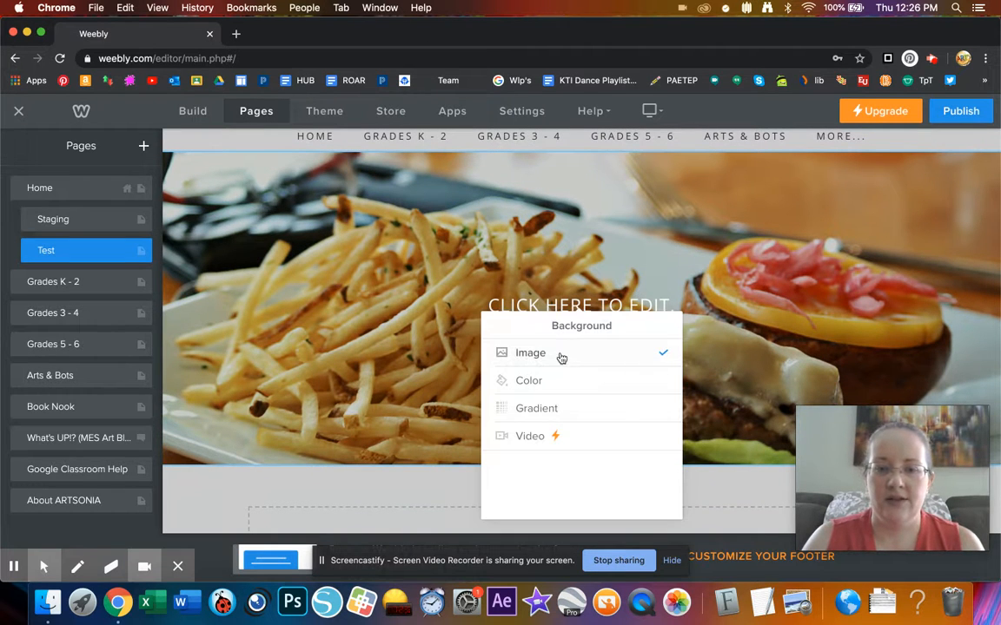
click(529, 354)
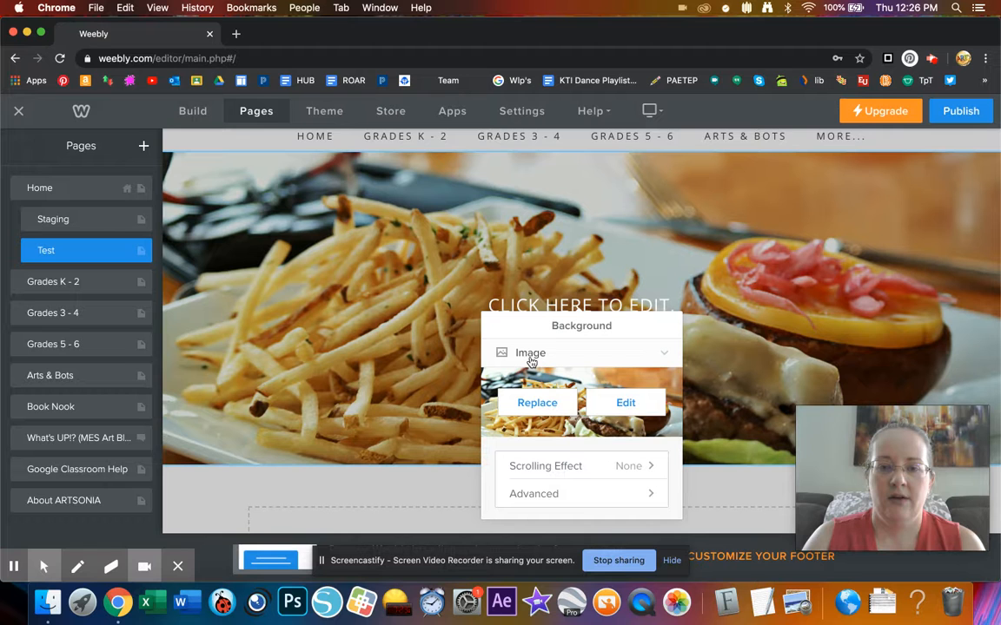
click(559, 405)
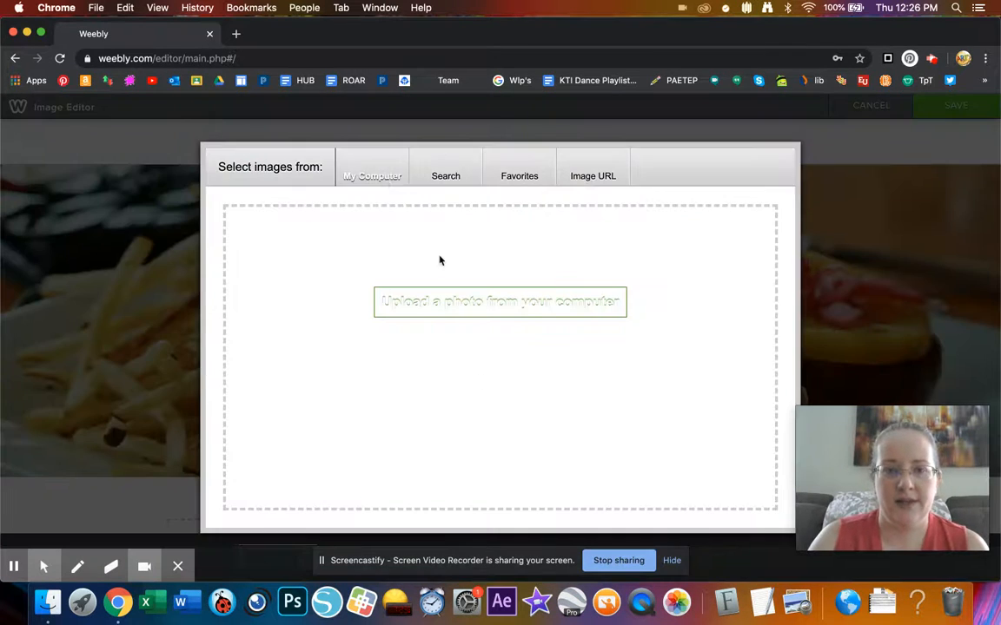
click(597, 181)
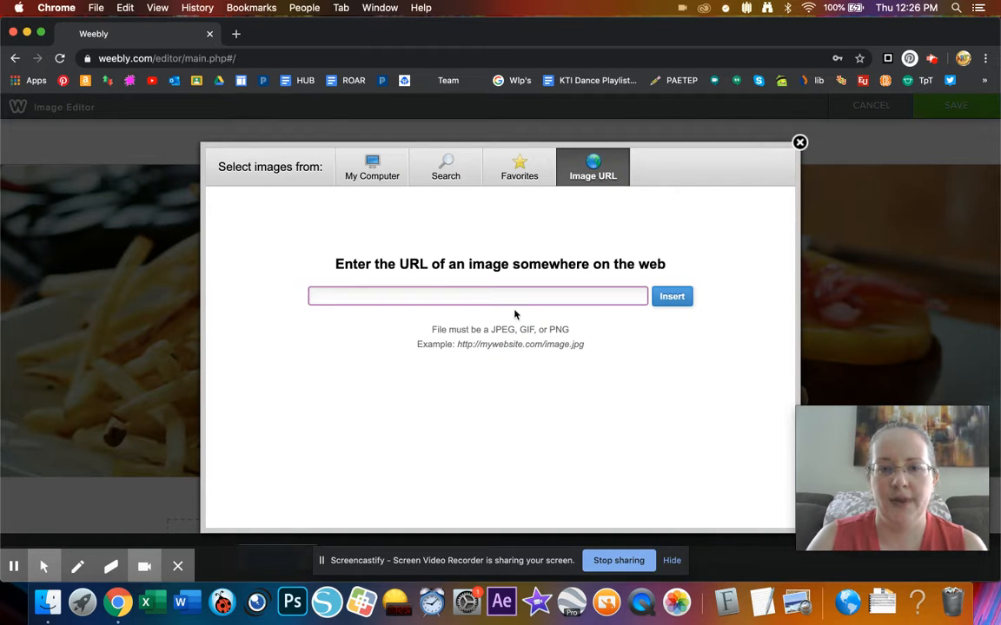
click(235, 34)
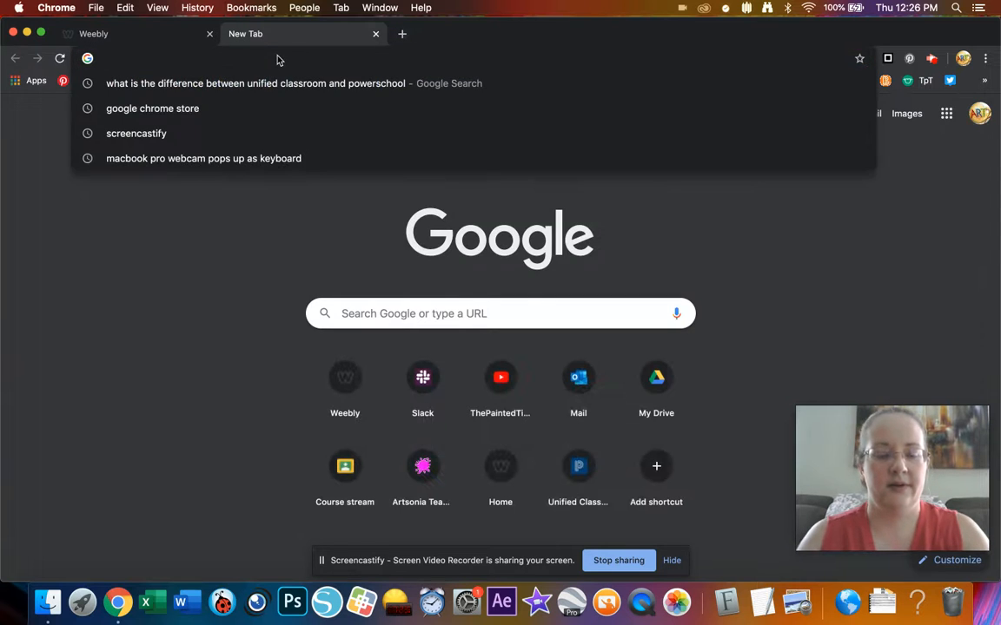
- Search Google Images for 'cat' and save the orange cat photo to the Desktop
text(ct)
key(BackSpace)
text(at)
key(Return)
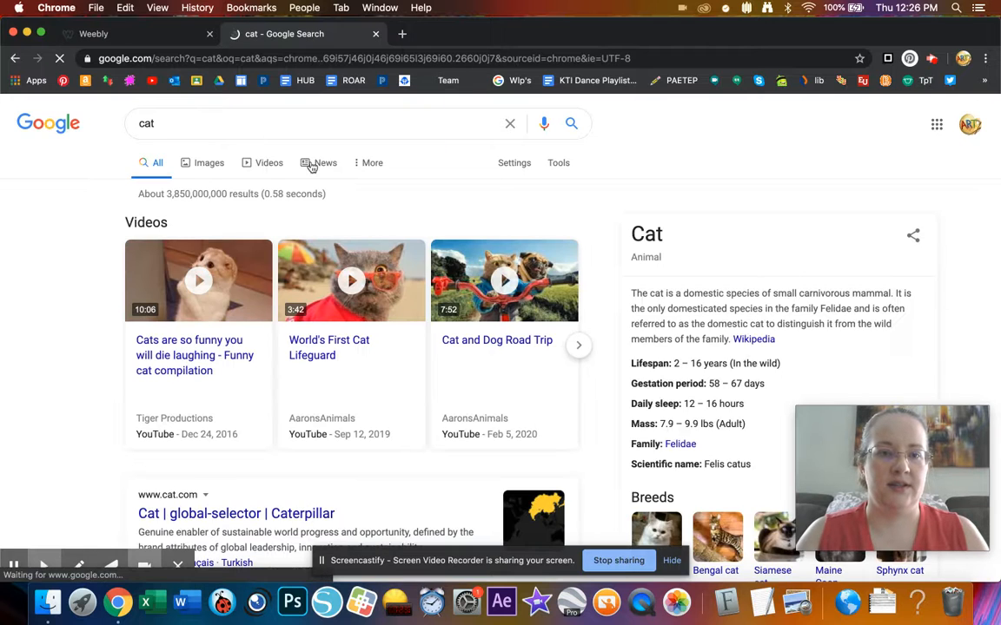
click(212, 165)
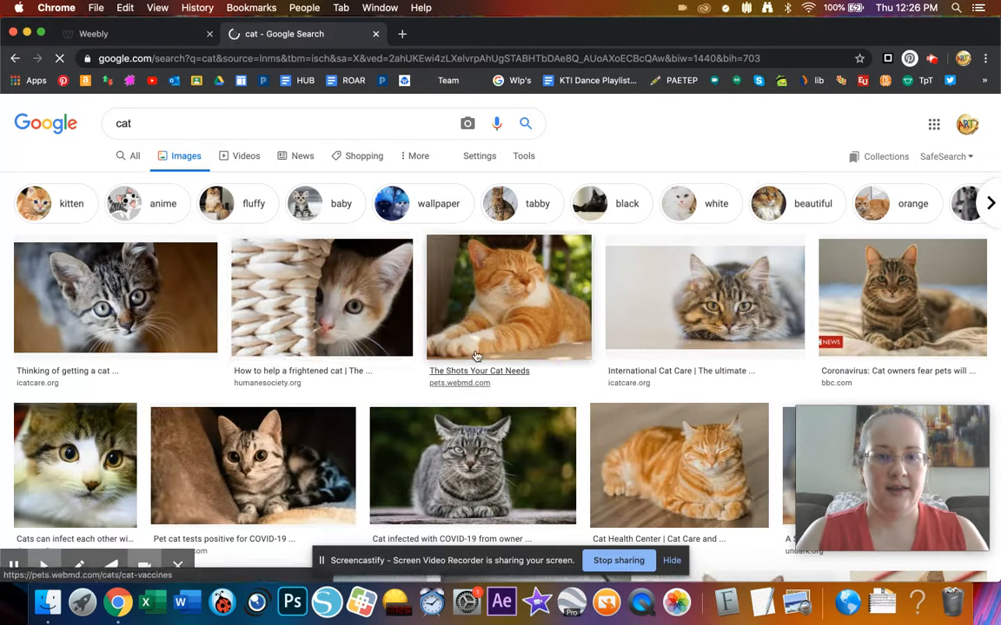
click(488, 308)
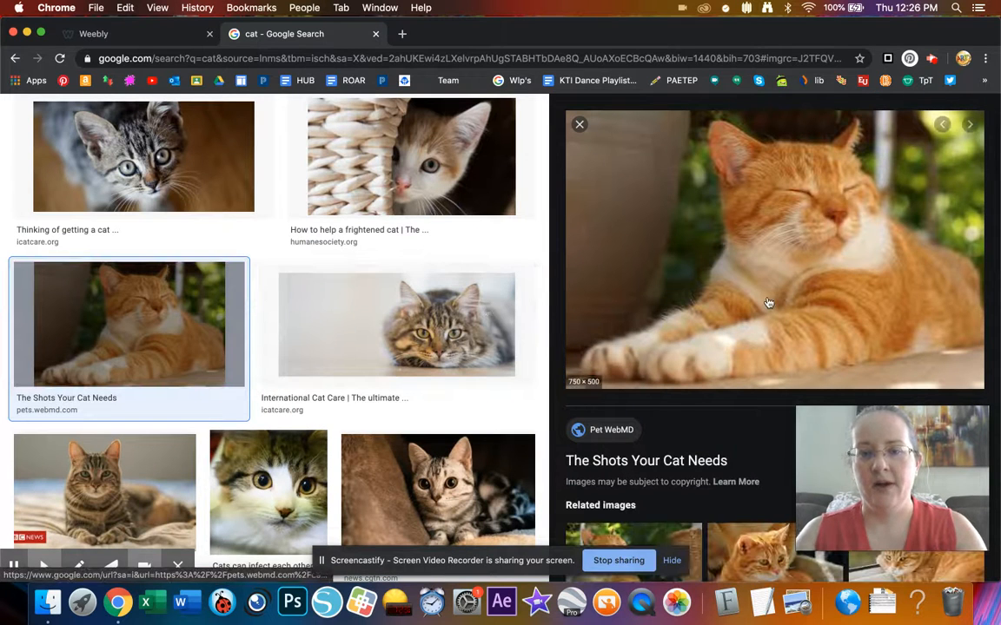
right_click(771, 271)
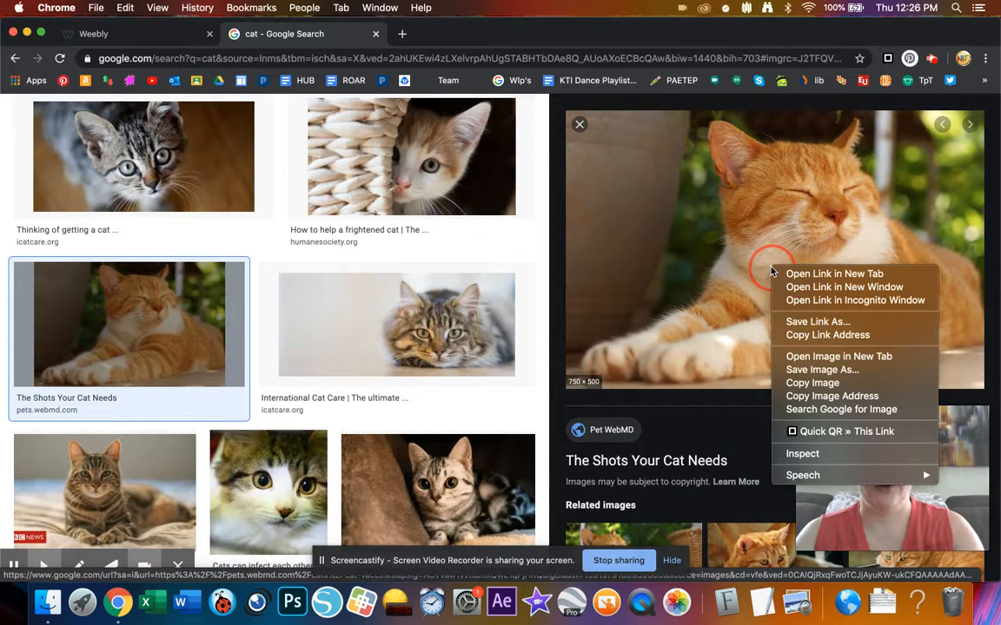
click(838, 371)
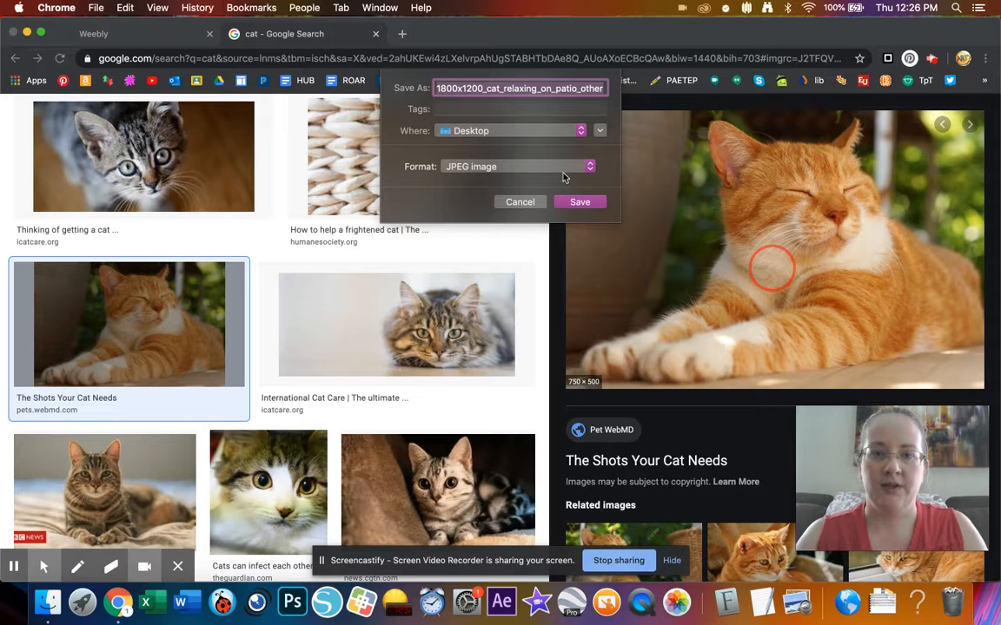
click(580, 202)
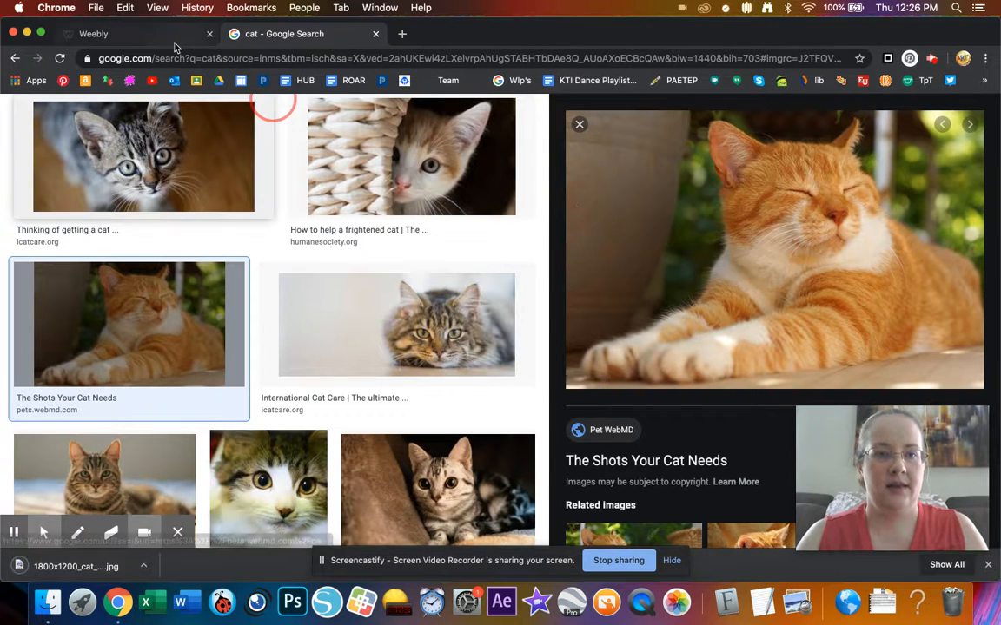
- Open the cat photo alone in a new tab, copy its address, and return to Weebly
right_click(648, 205)
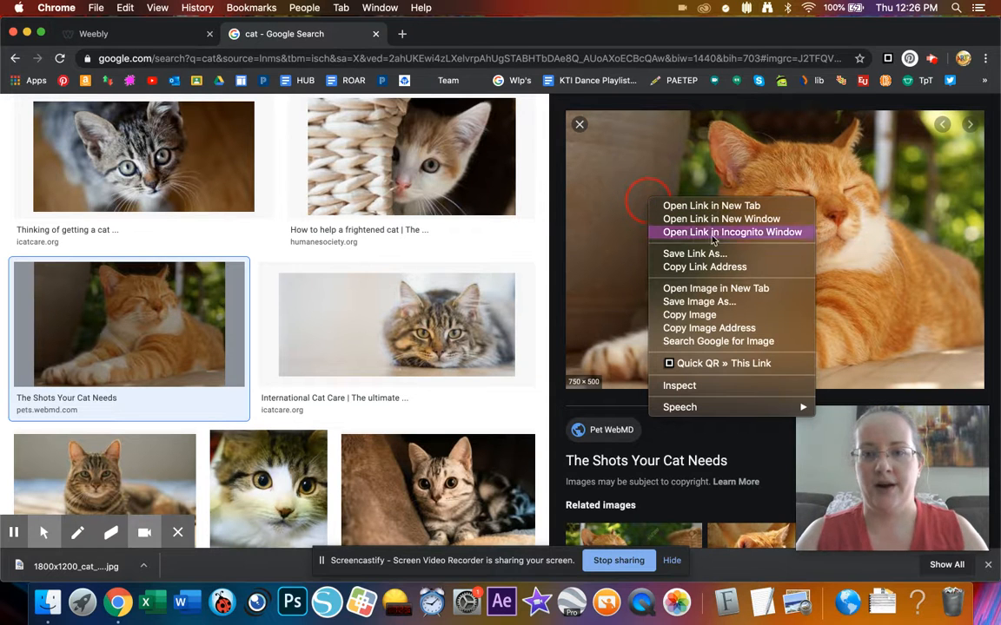
click(728, 290)
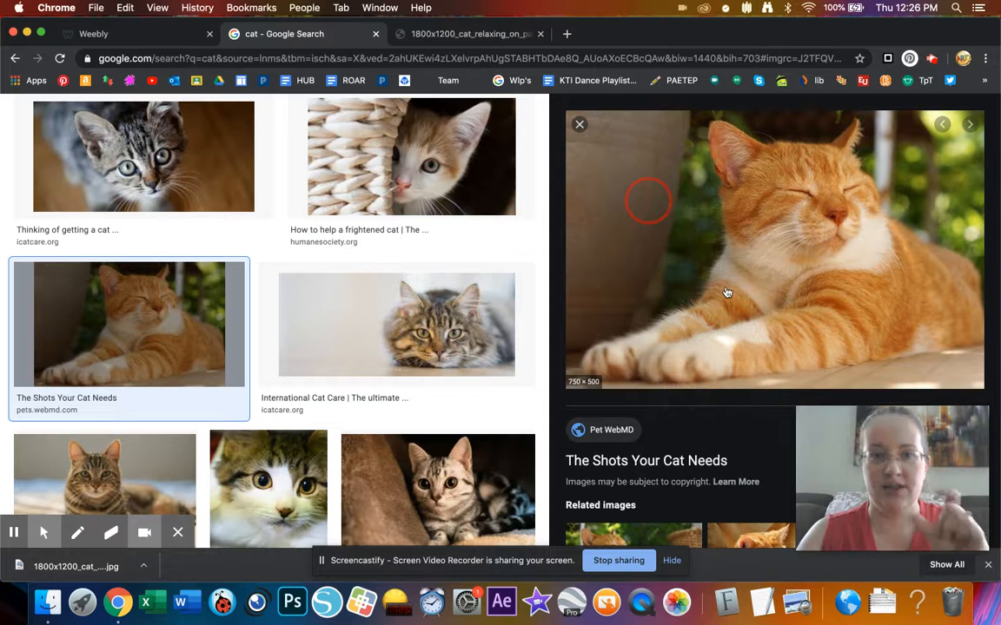
click(500, 35)
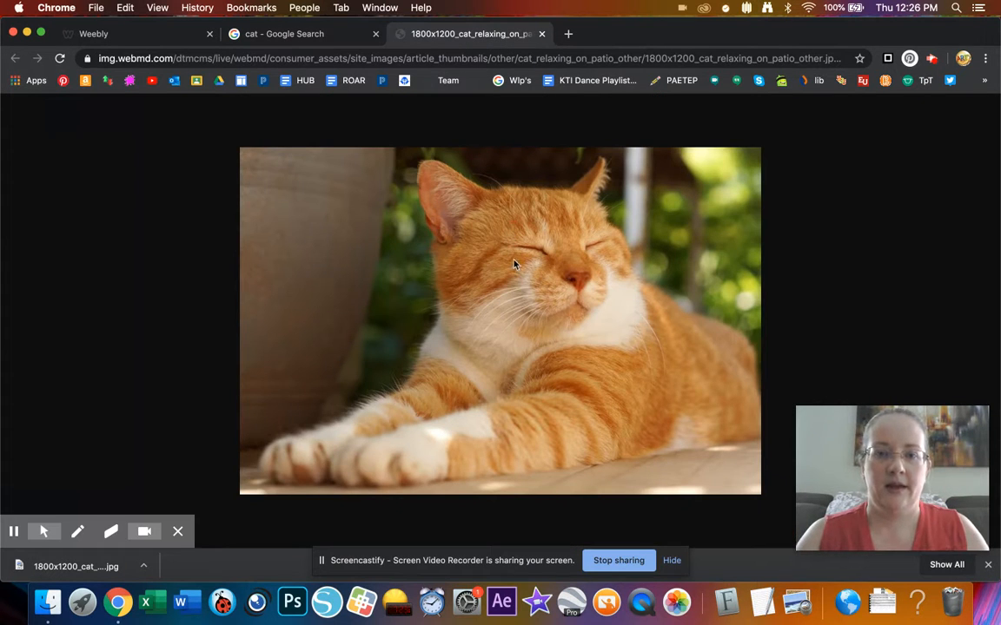
click(548, 58)
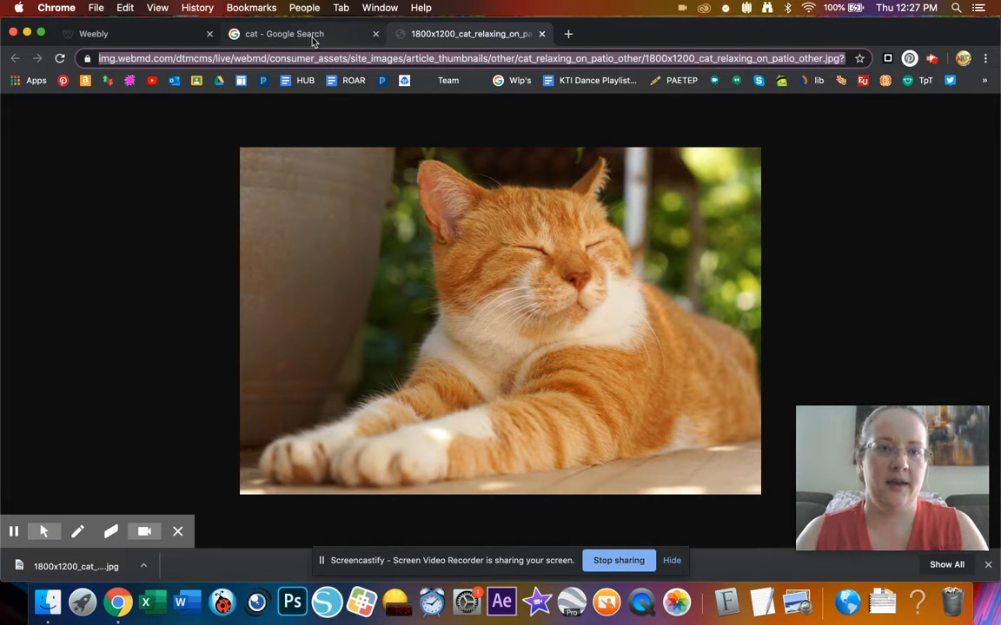
click(143, 36)
- Paste the cat image's web address into the URL field, then clear it again
click(458, 291)
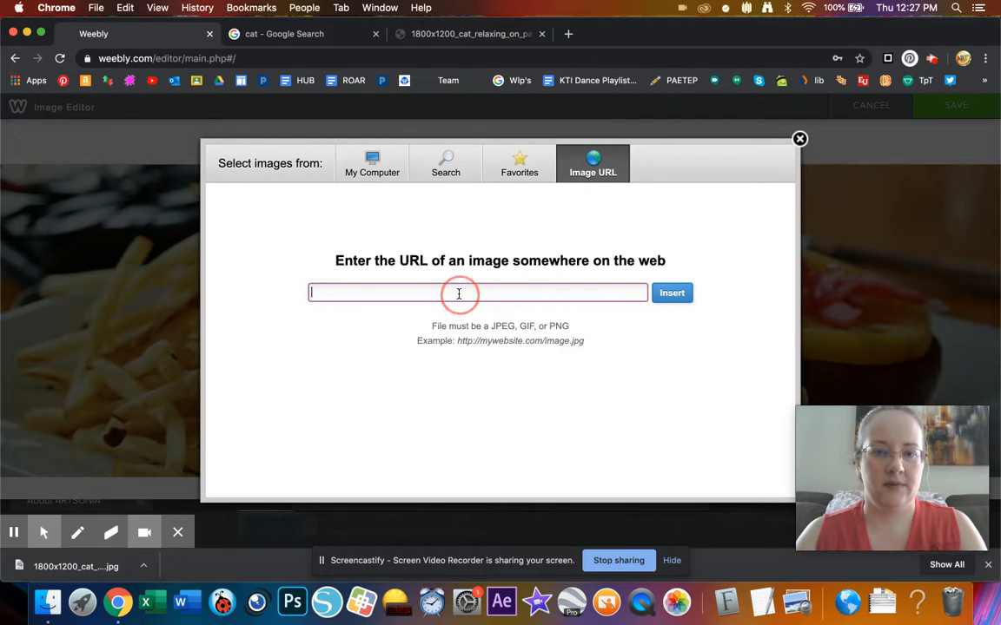
key(super+v)
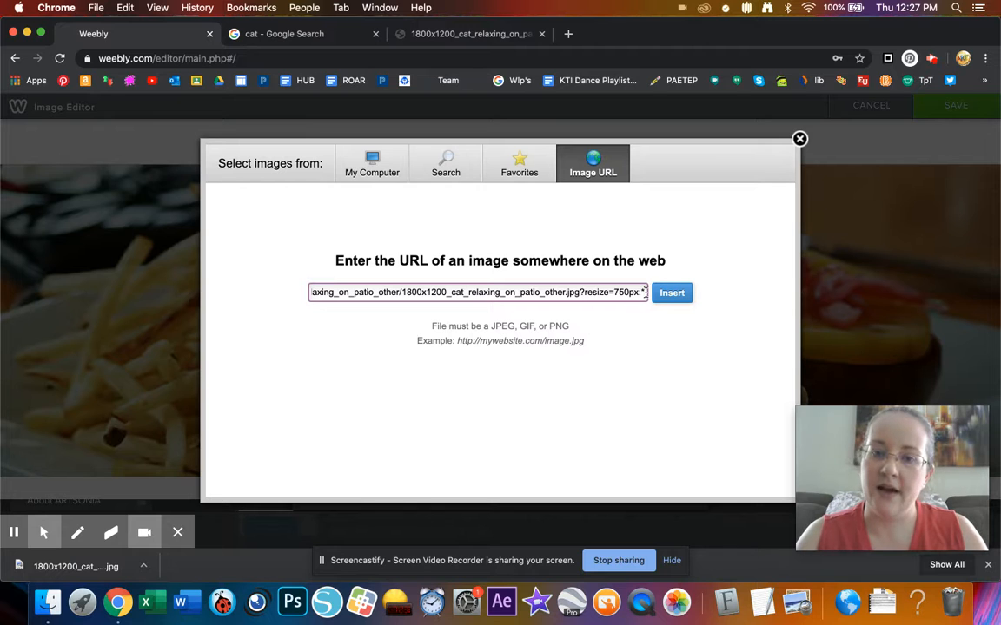
drag(644, 291, 297, 259)
key(BackSpace)
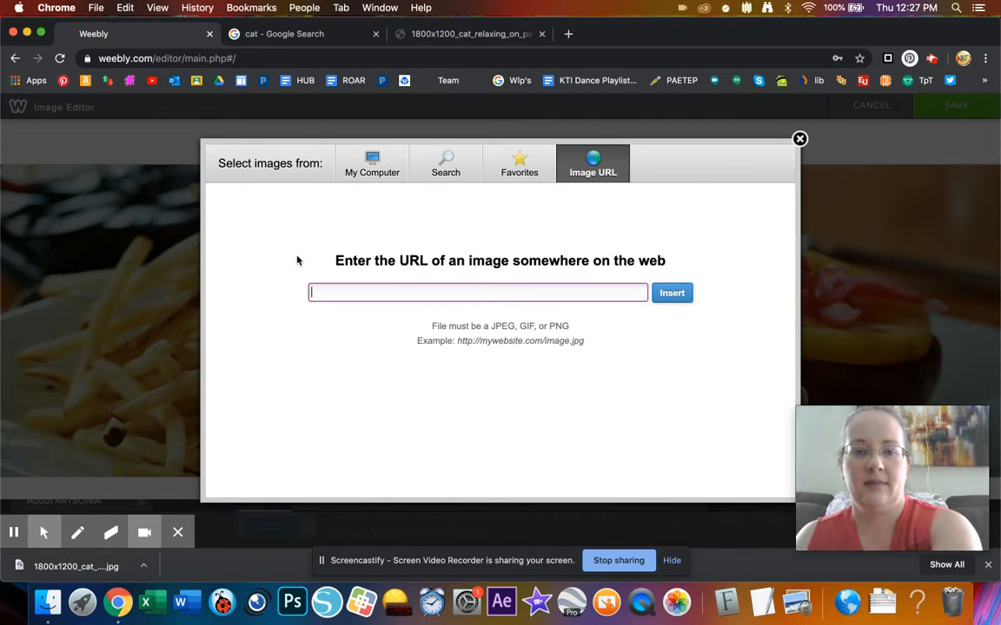
- Upload the saved orange cat image, reposition it so the face shows, and save
click(386, 174)
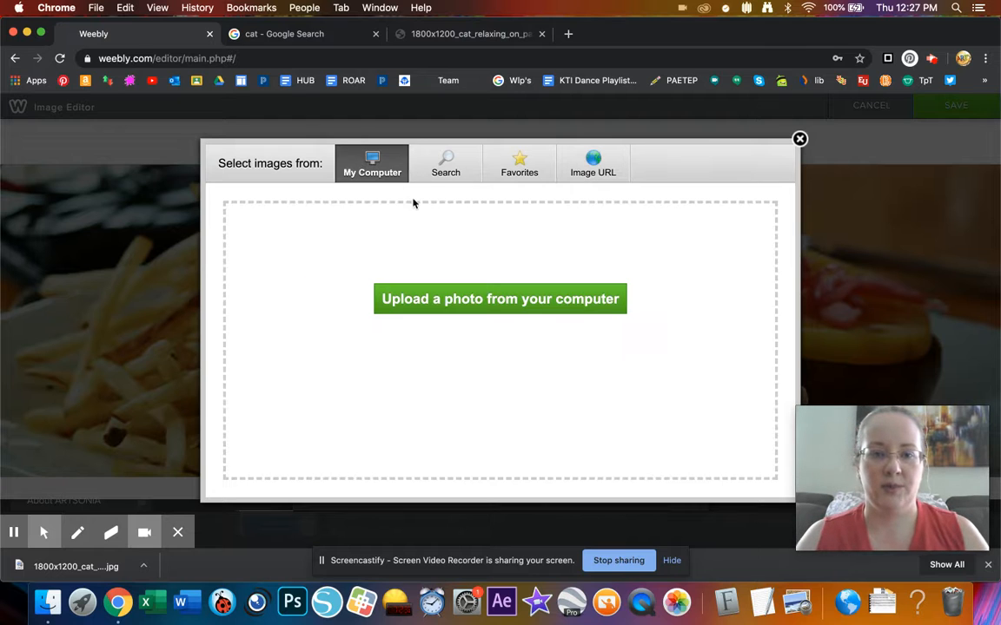
click(448, 298)
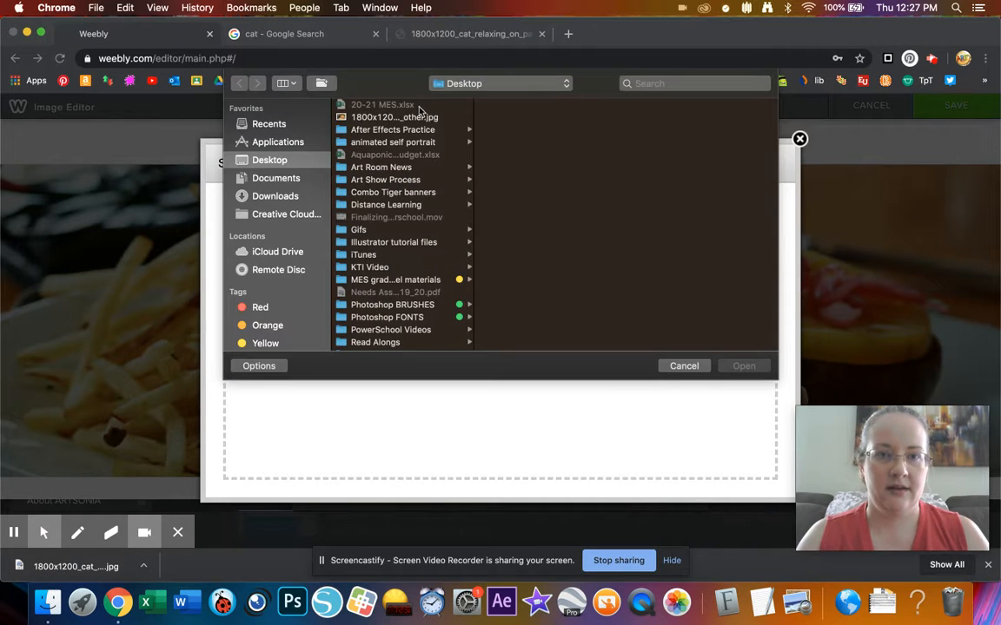
click(420, 116)
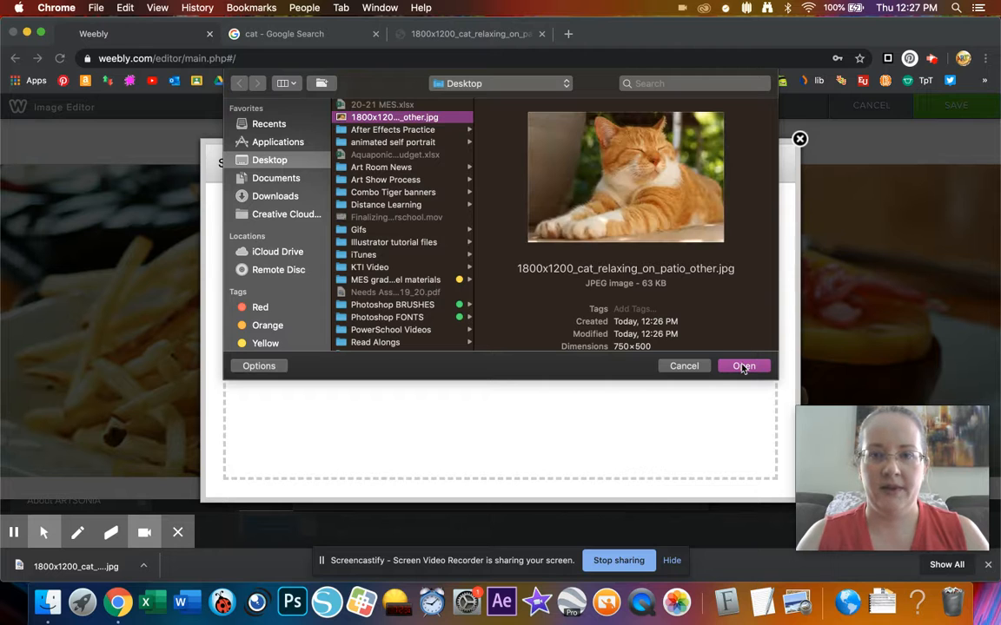
click(742, 366)
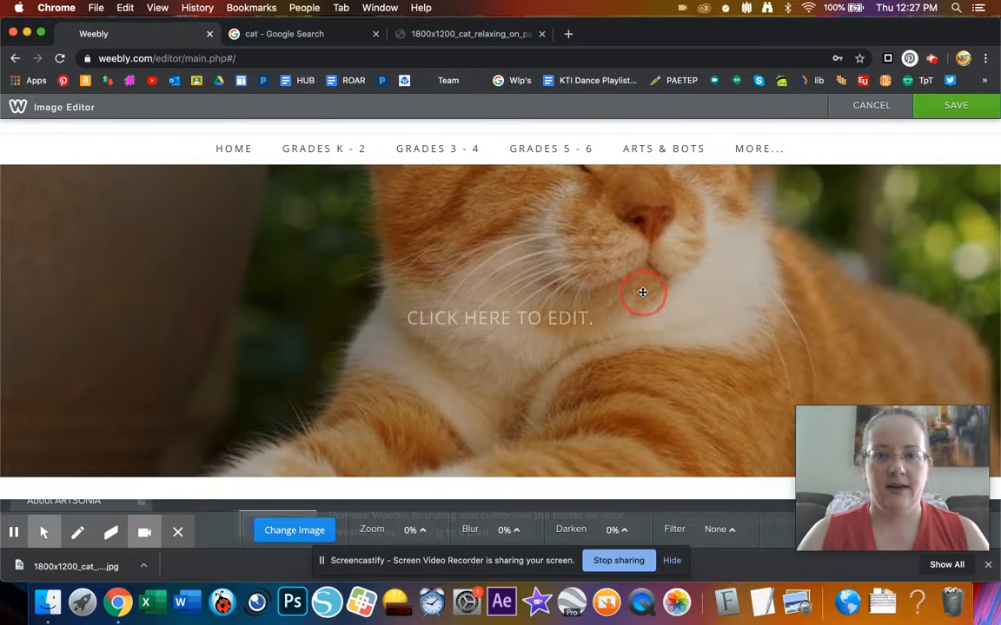
drag(643, 292, 646, 335)
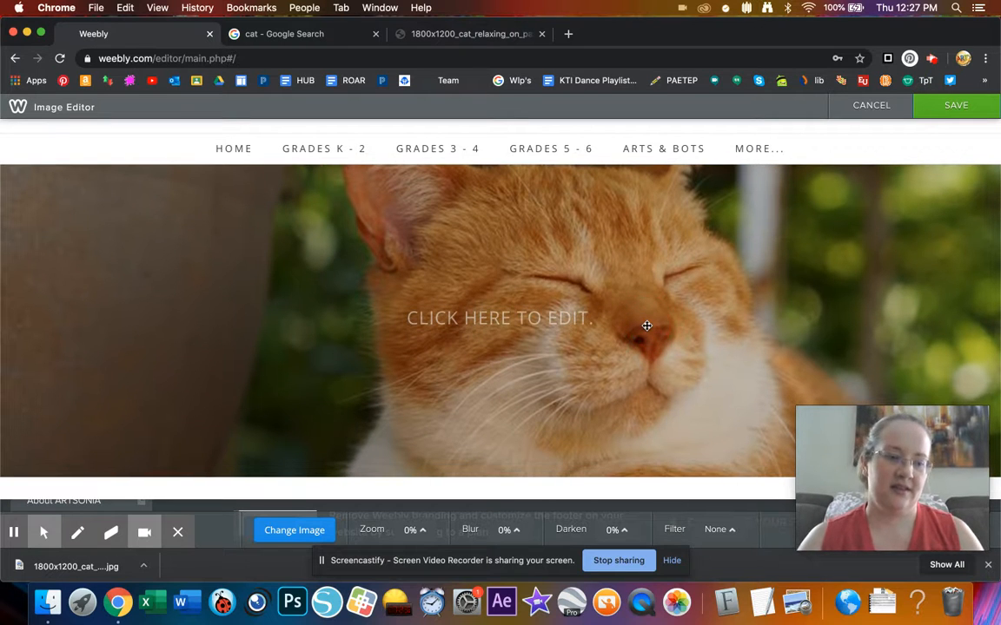
click(955, 106)
- Replace the 'CLICK HERE TO EDIT.' header title with 'HI KITTY'
scroll(611, 336, down, 2)
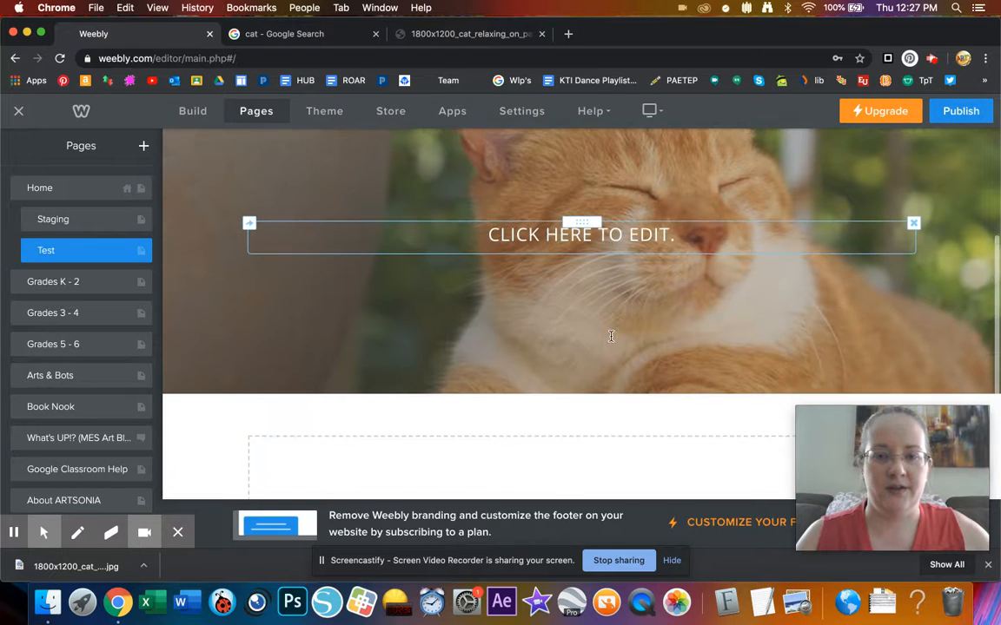
scroll(611, 336, down, 1)
click(616, 198)
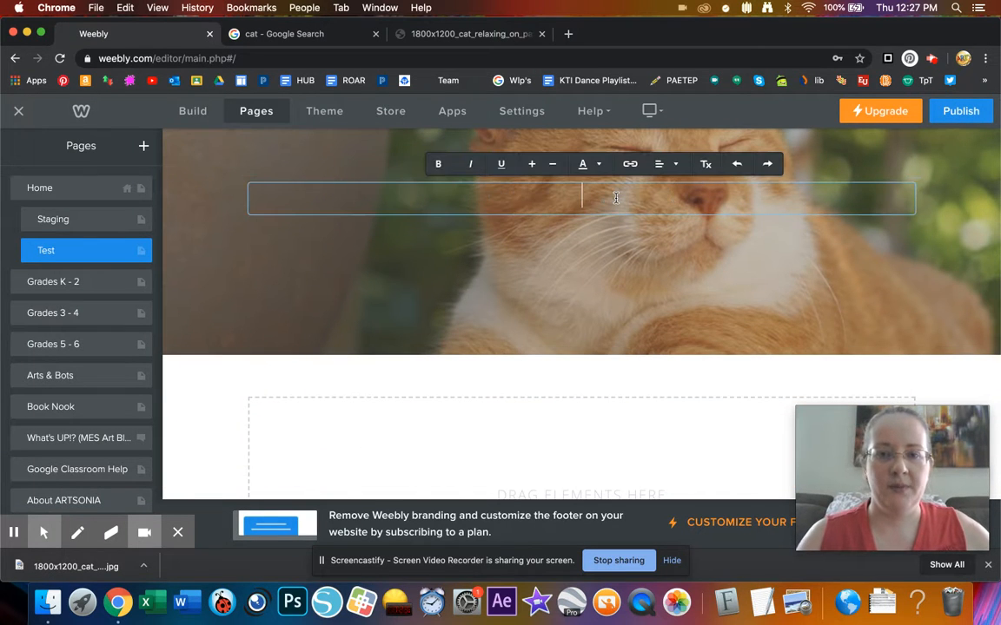
text(HI )
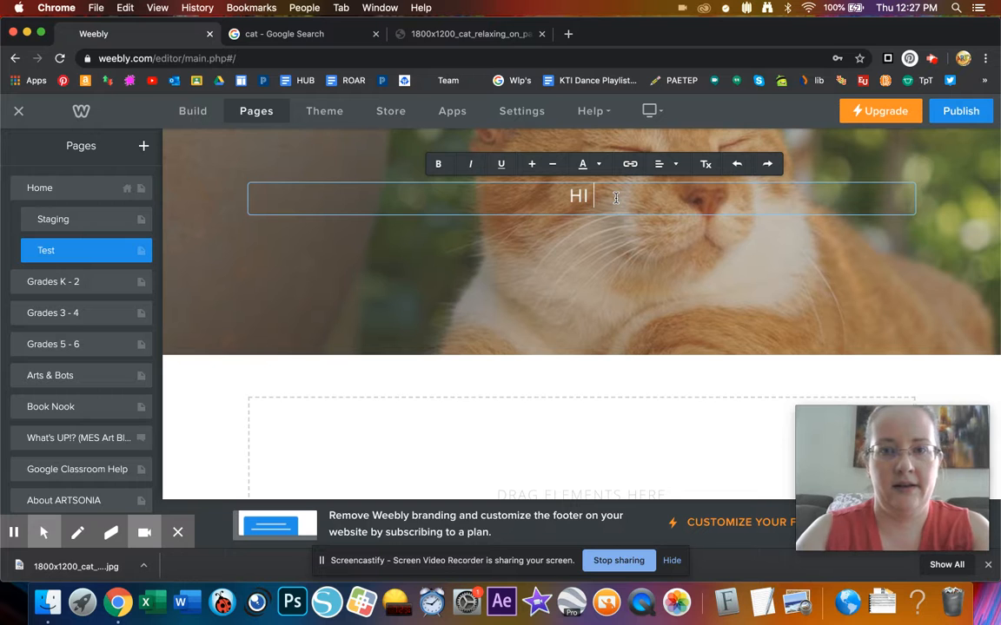
text(KITTY)
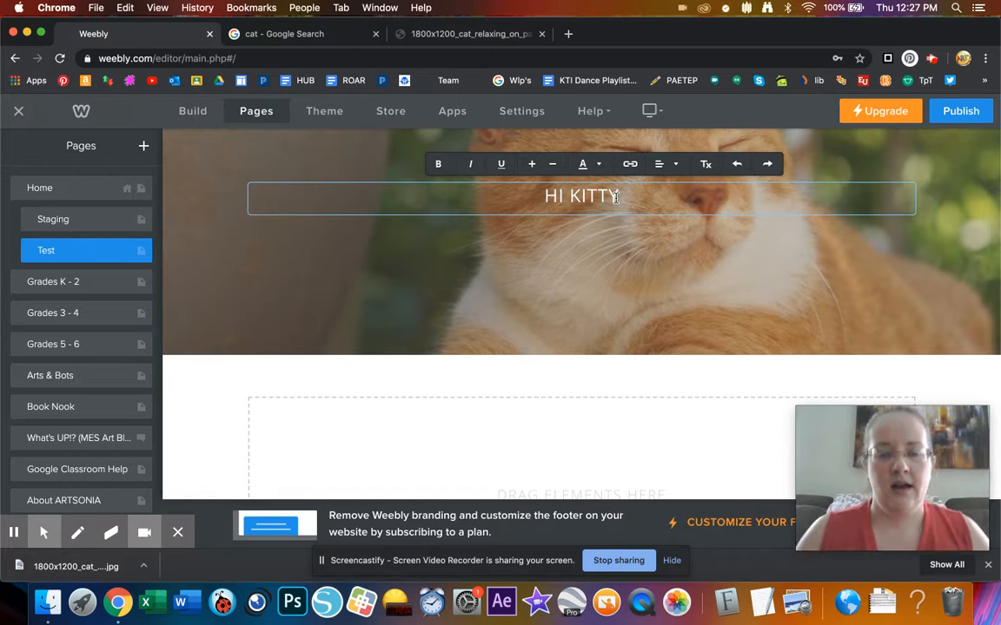
click(608, 382)
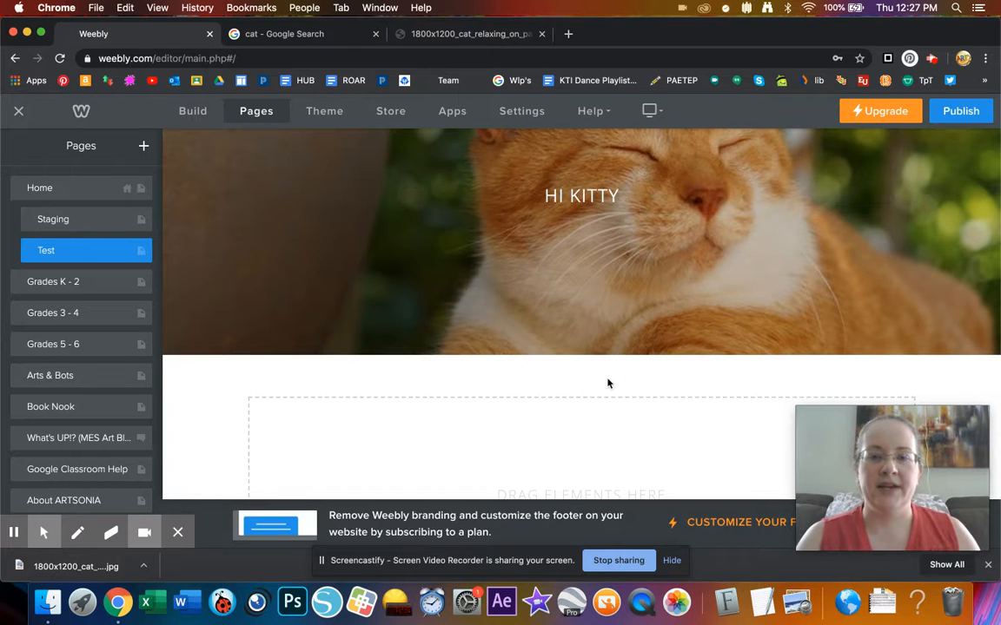
scroll(608, 382, down, 1)
scroll(608, 383, down, 3)
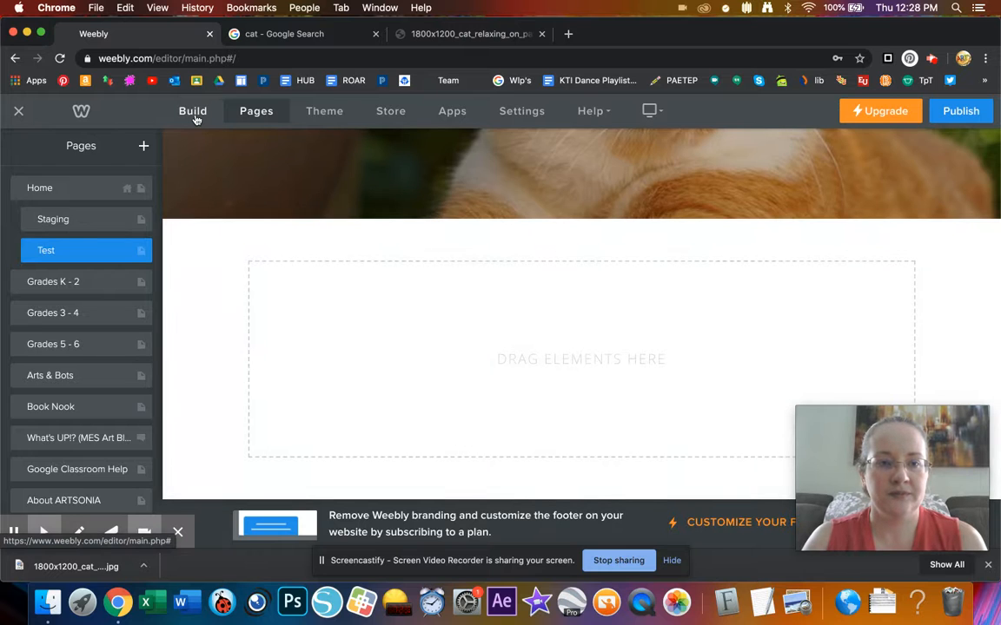
- Open the Build element palette and drop a new Section below the header of the Test page
click(193, 111)
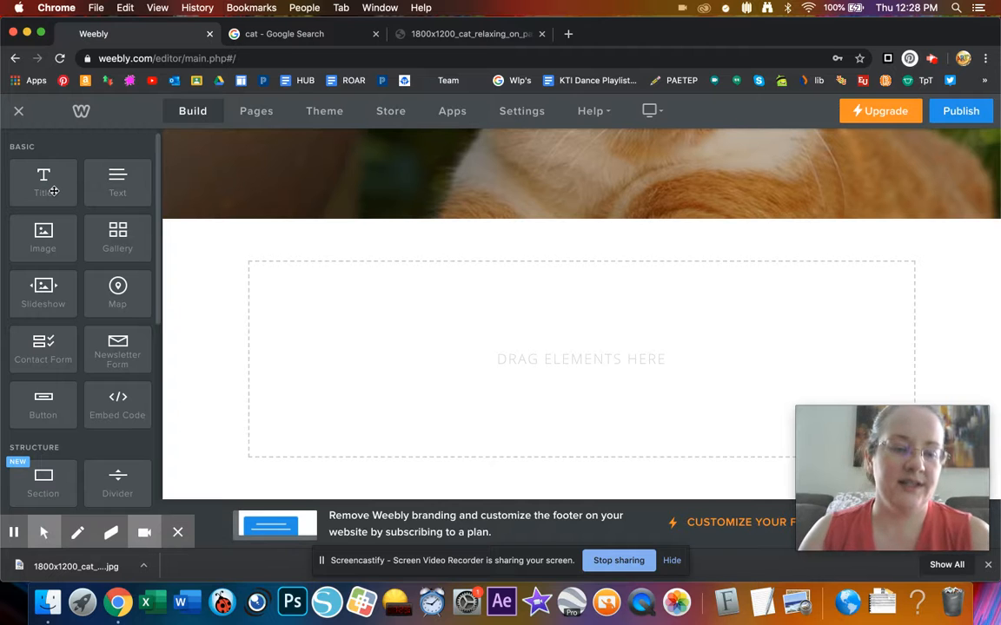
scroll(83, 387, down, 5)
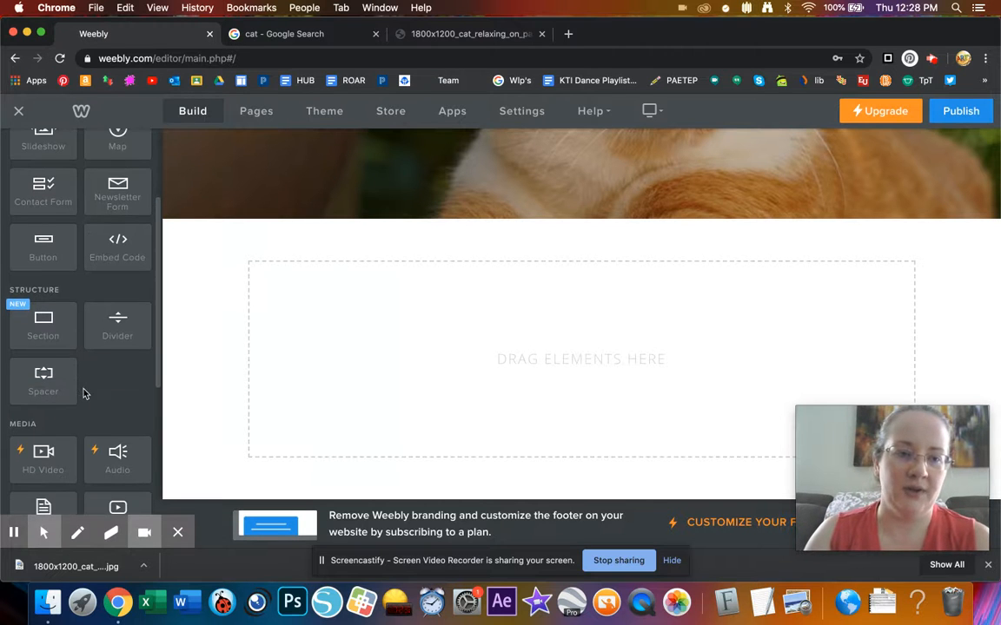
scroll(83, 393, down, 7)
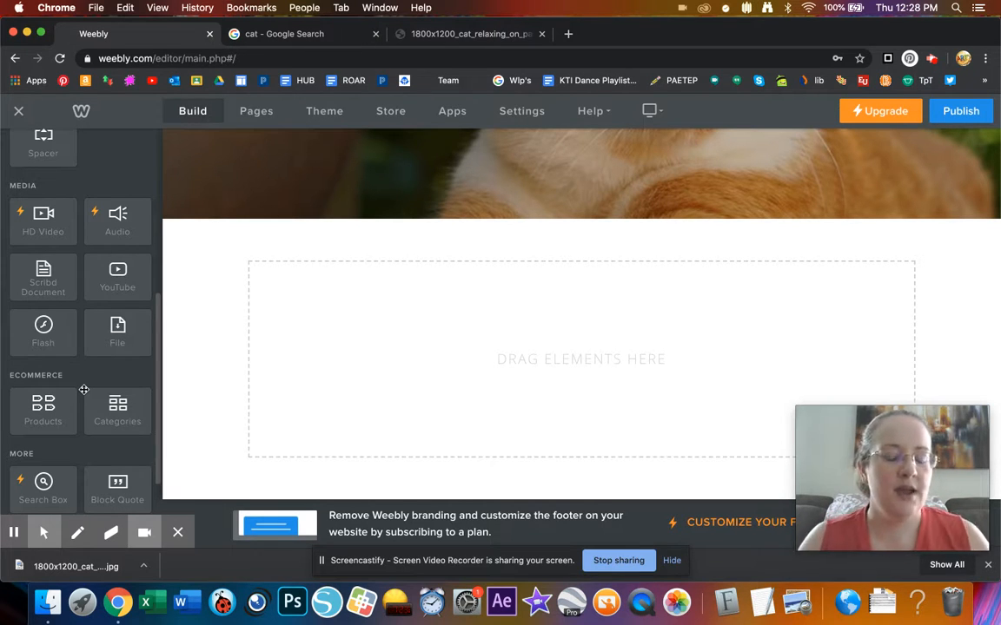
scroll(81, 389, up, 8)
scroll(81, 389, up, 2)
scroll(82, 388, down, 2)
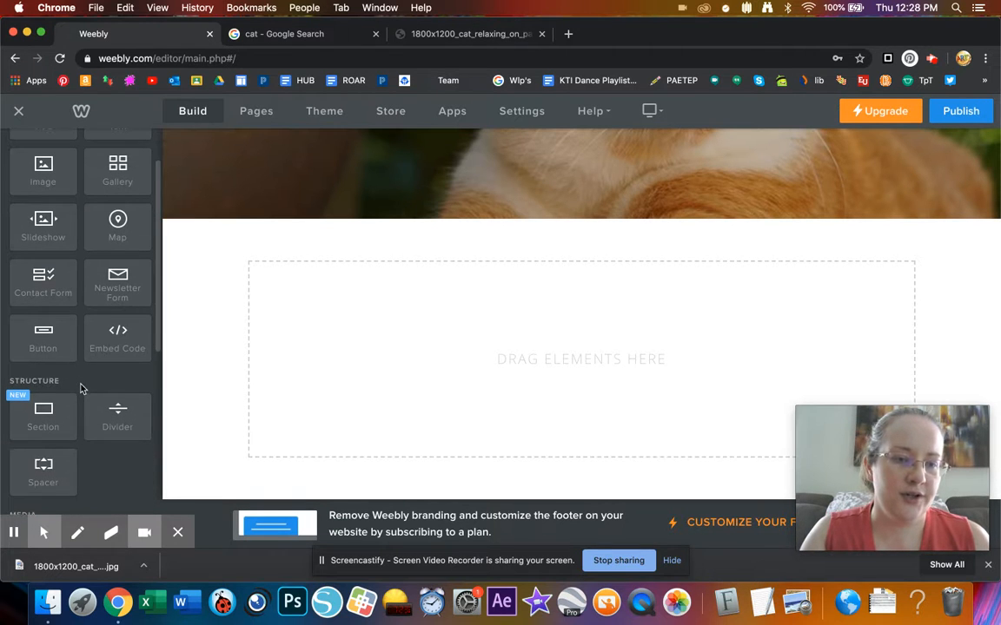
scroll(42, 442, down, 2)
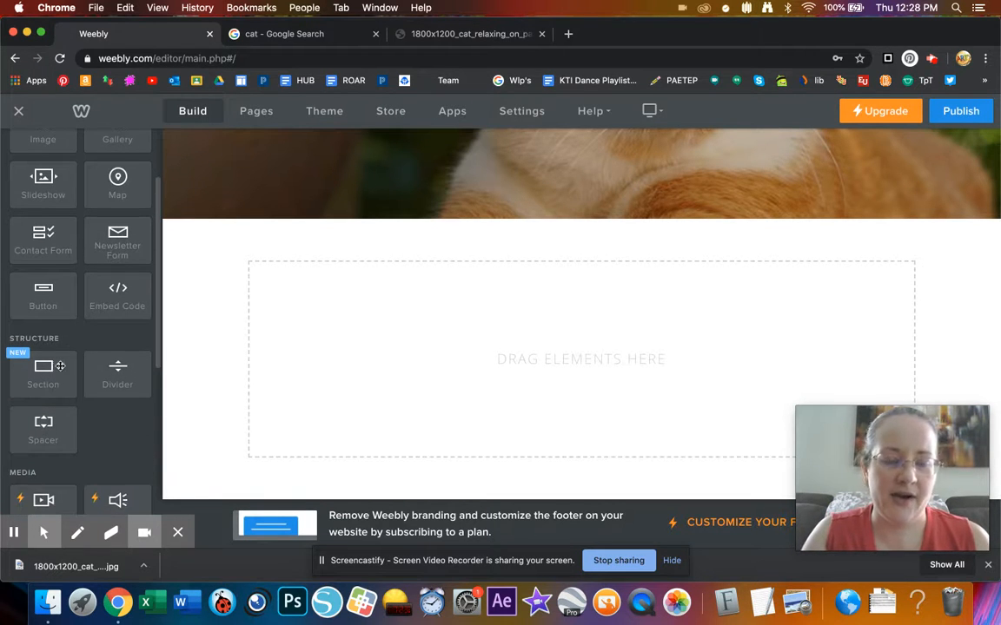
scroll(59, 352, up, 1)
drag(49, 393, 453, 357)
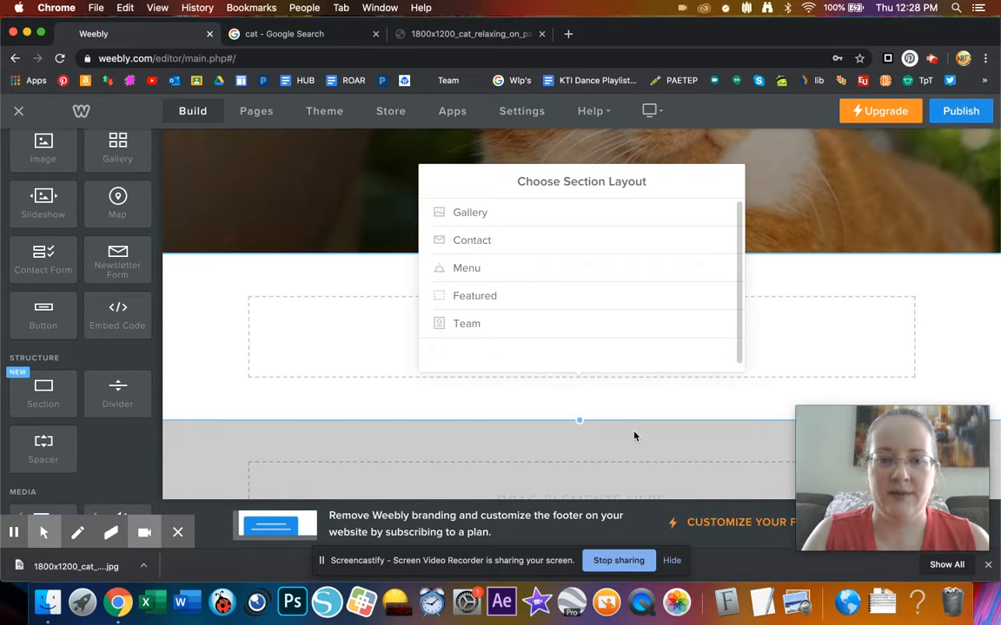
- Keep the new section blank and add Image, Title and Text elements to it
click(46, 155)
drag(46, 155, 351, 335)
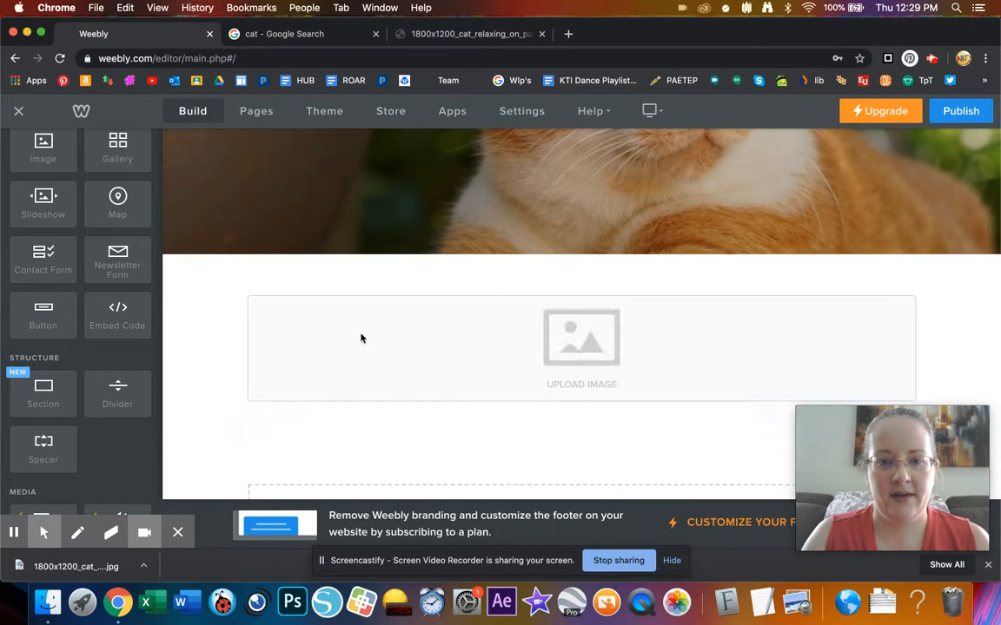
scroll(181, 218, up, 2)
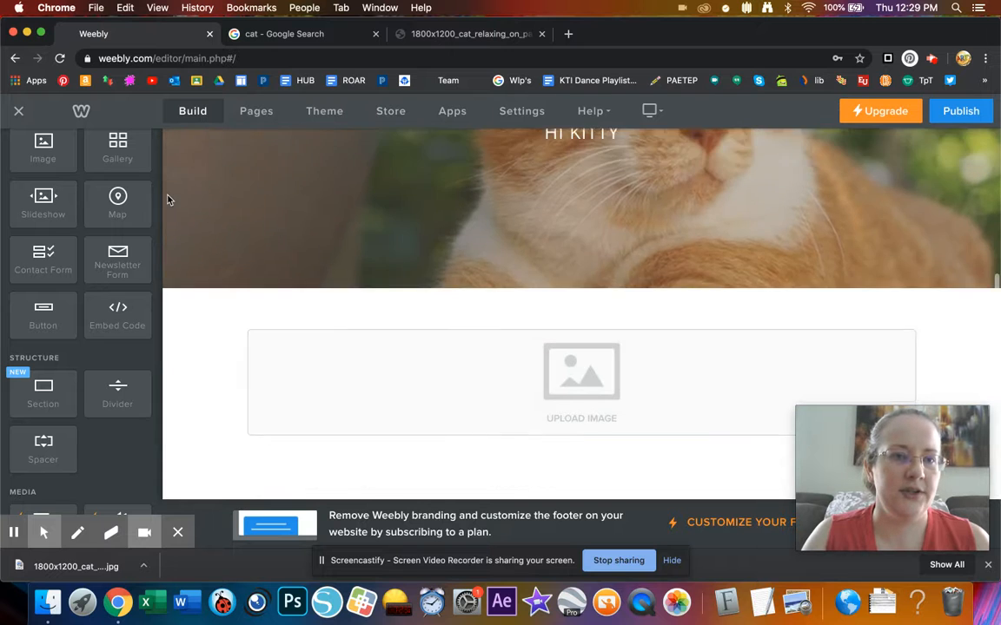
scroll(138, 187, up, 3)
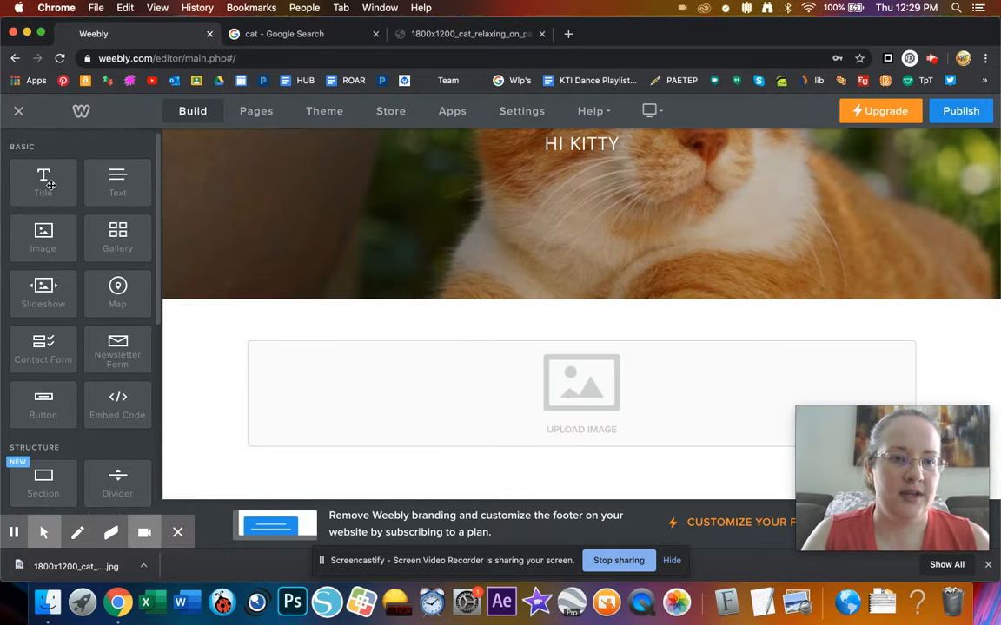
drag(50, 185, 483, 333)
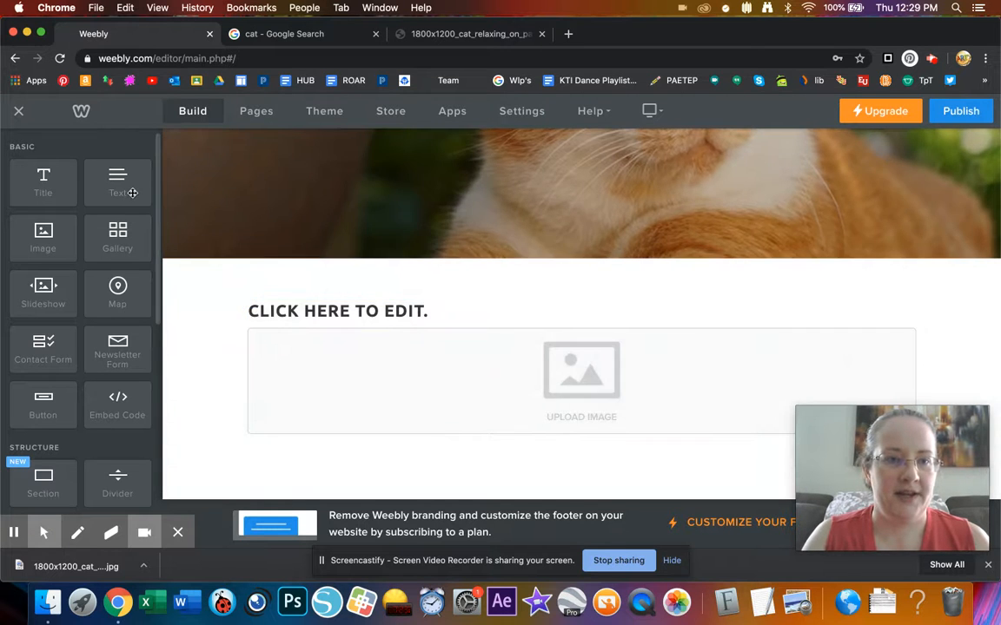
drag(132, 192, 914, 341)
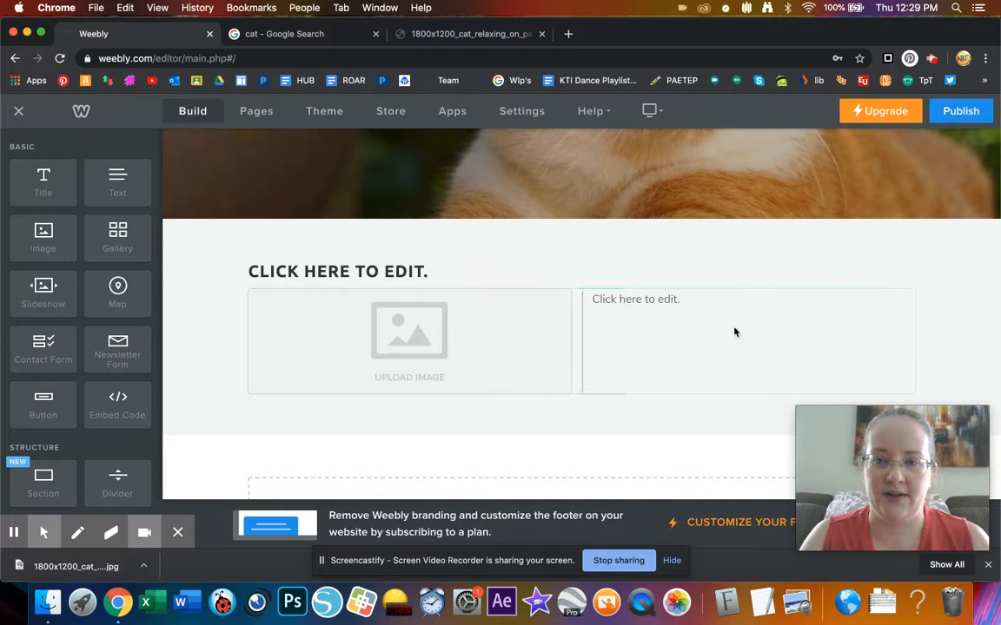
- Narrow the image column so the text column widens, then drop a Slideshow onto the page
drag(583, 333, 487, 312)
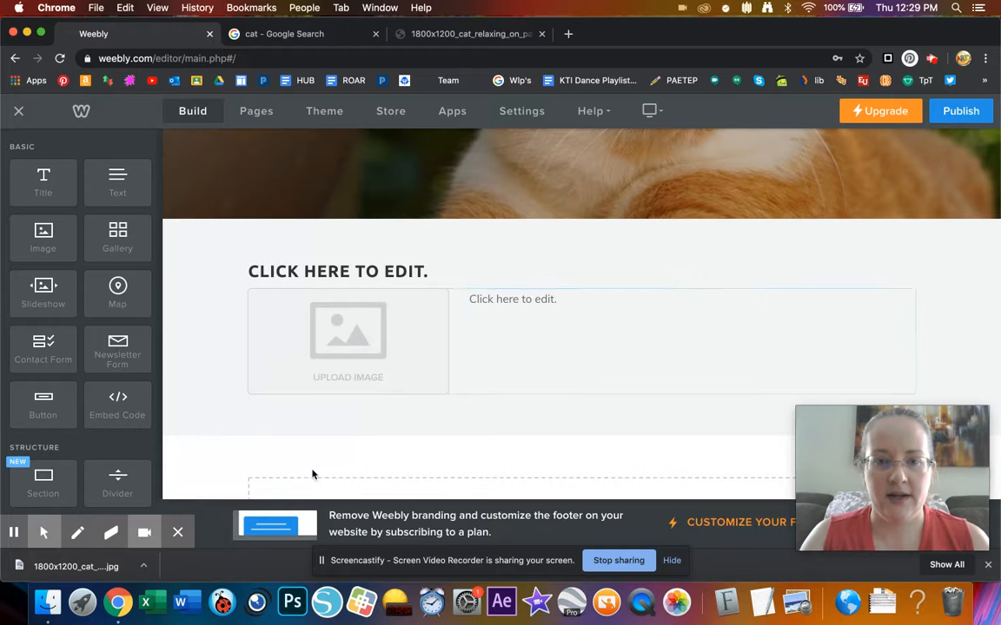
scroll(327, 432, down, 3)
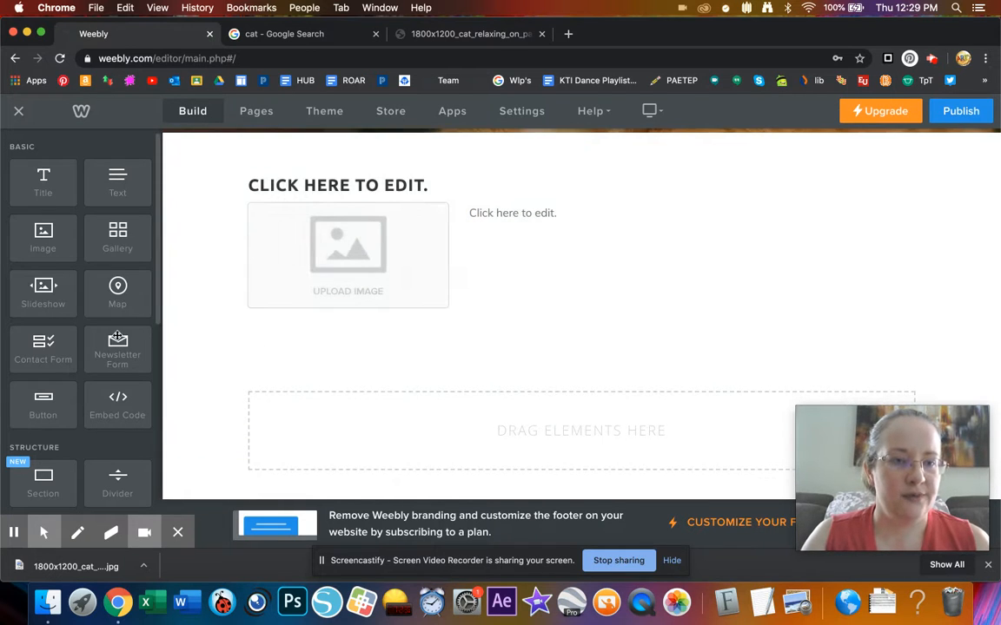
drag(43, 271, 537, 321)
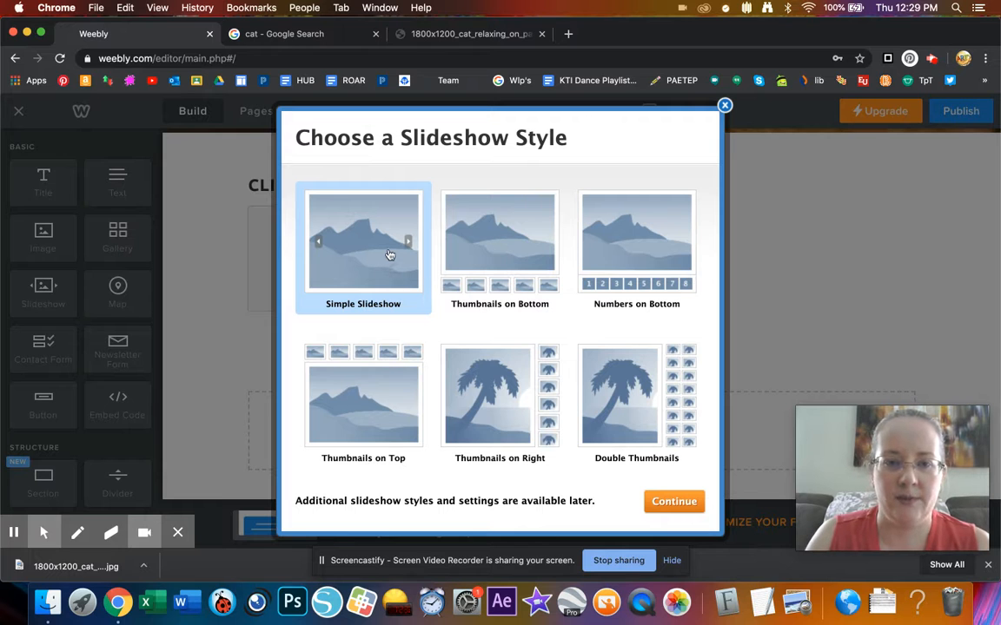
click(494, 254)
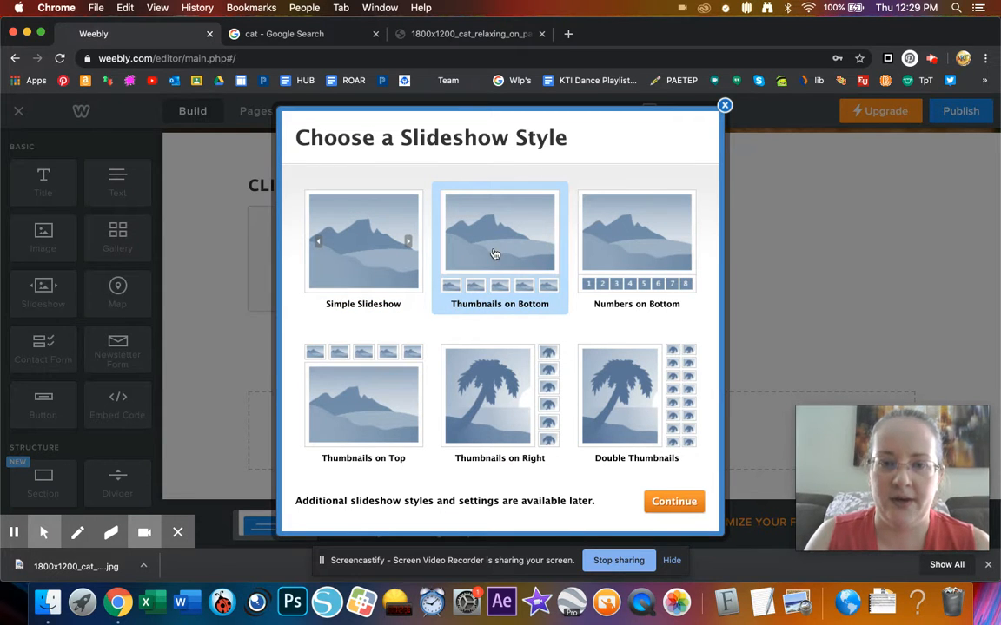
click(661, 502)
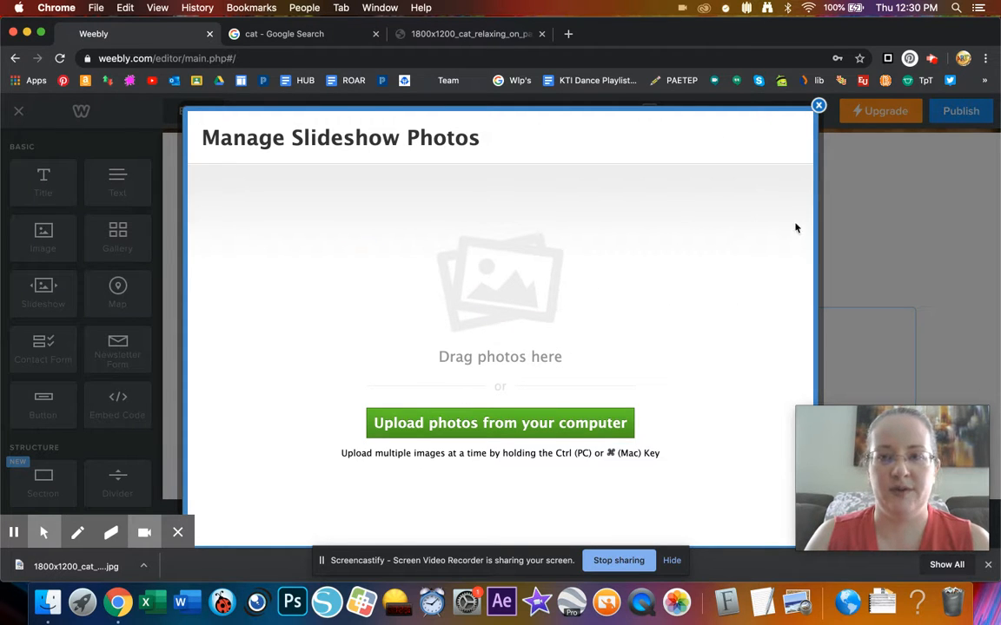
click(817, 106)
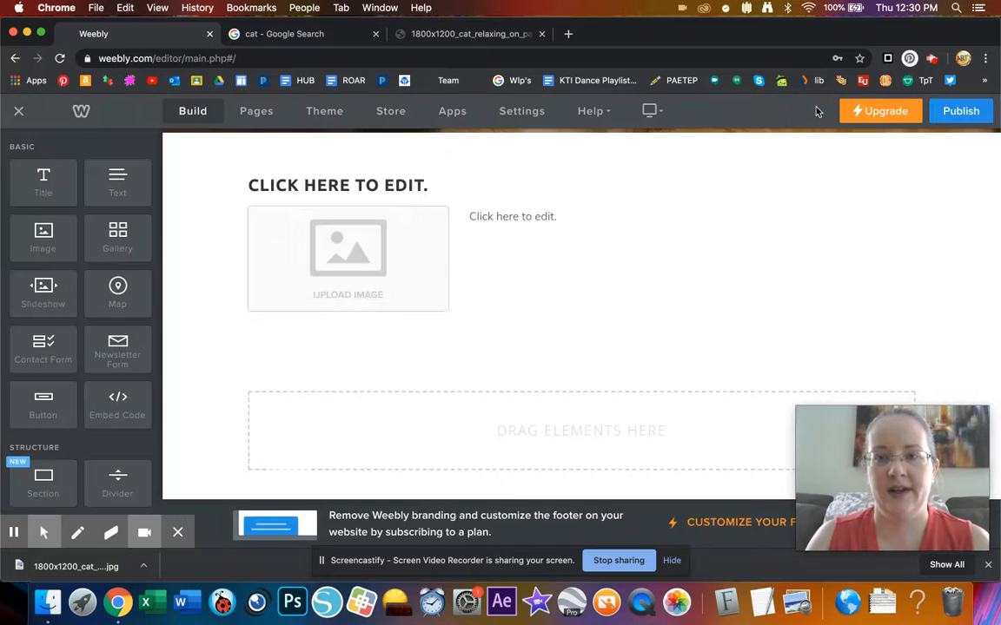
scroll(493, 349, down, 5)
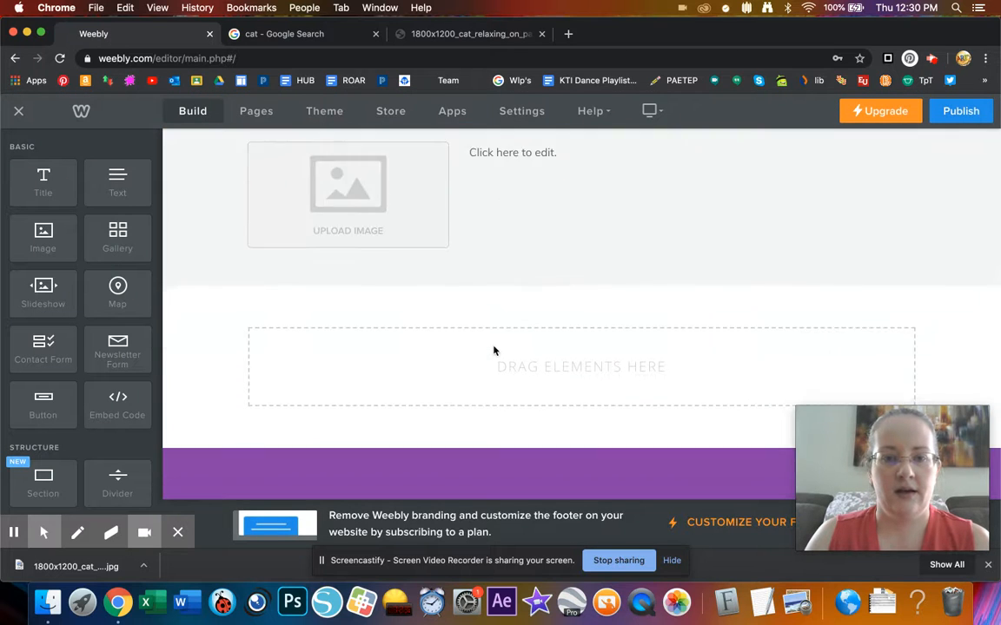
scroll(493, 350, up, 3)
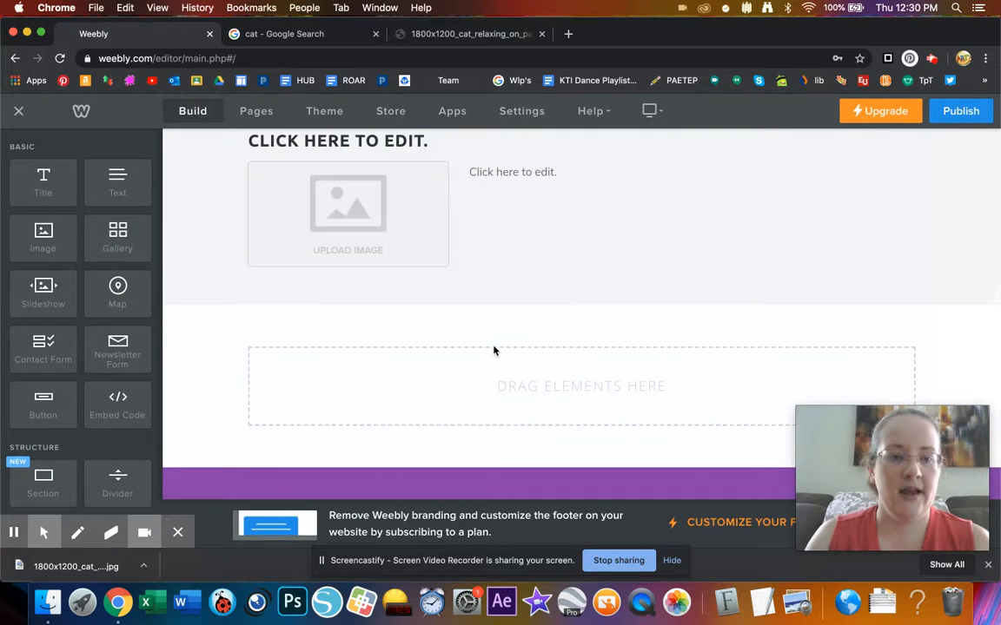
scroll(58, 381, down, 2)
scroll(52, 347, down, 3)
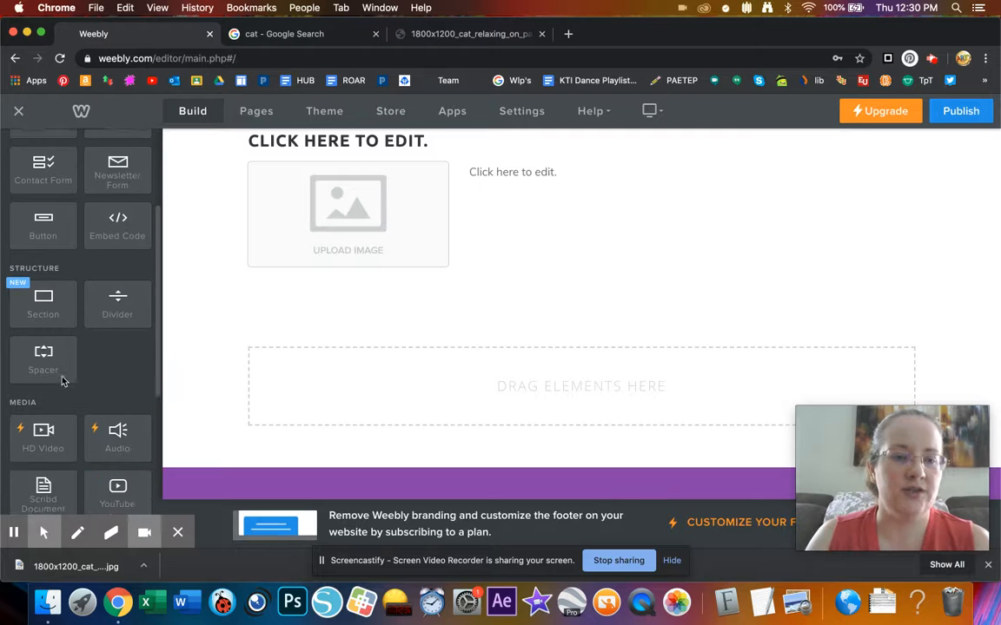
drag(114, 289, 565, 335)
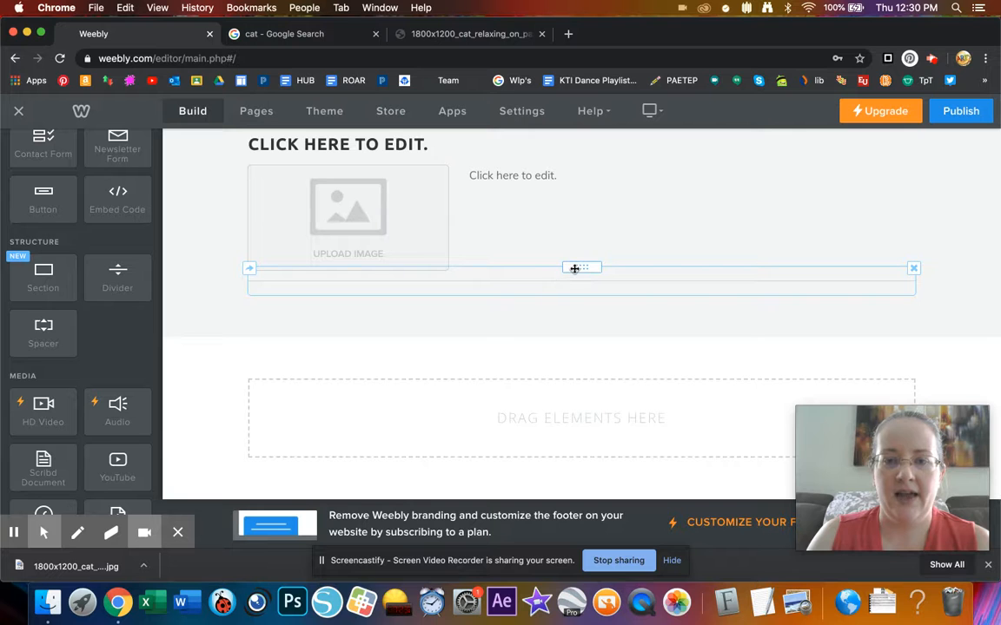
- Add a Spacer below the image-and-text row and drag it shorter so the content below moves up
drag(43, 330, 471, 277)
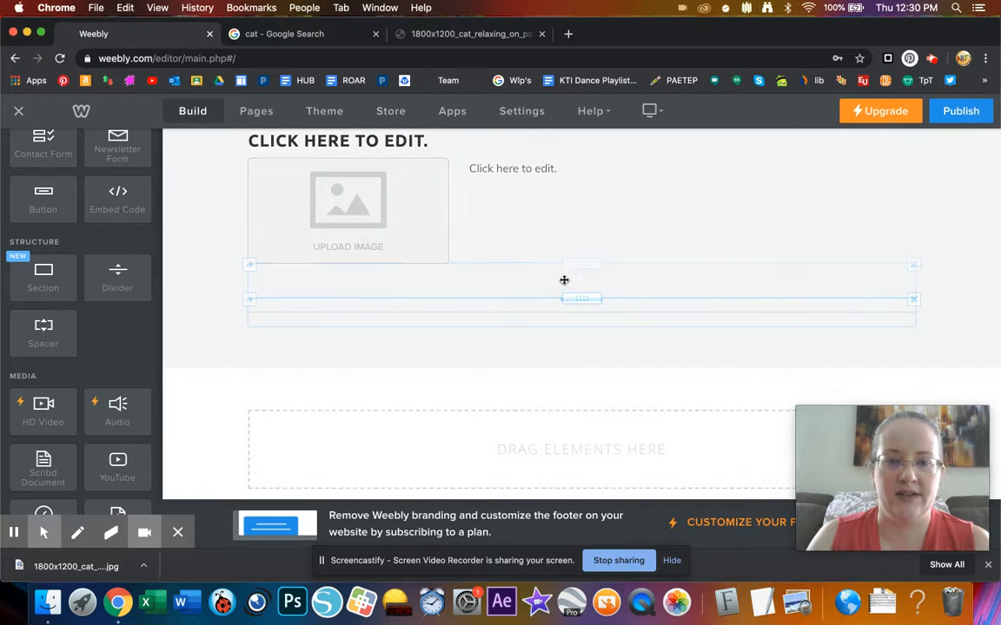
click(570, 297)
drag(570, 297, 561, 275)
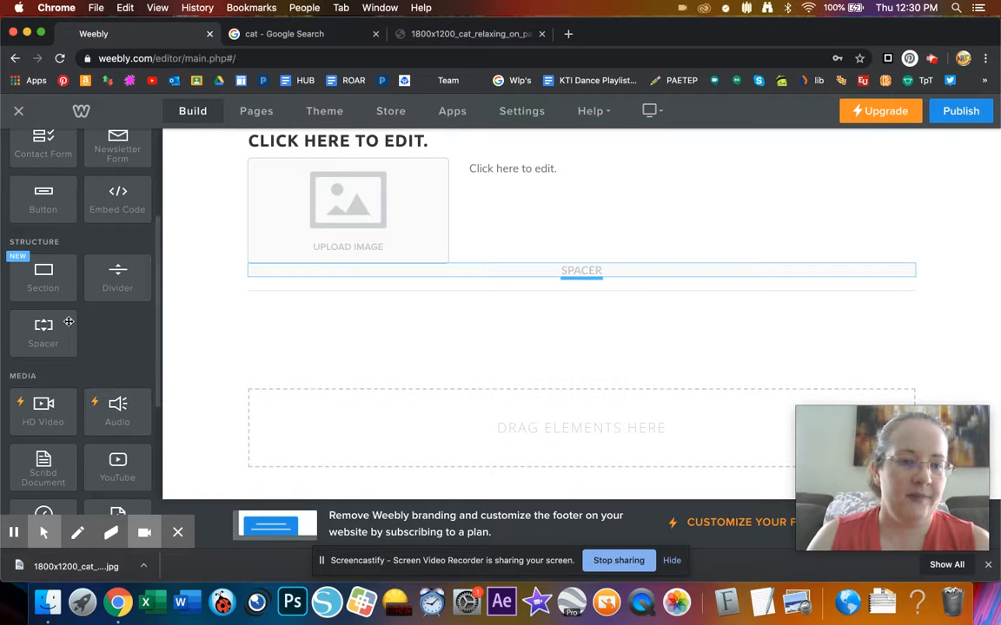
scroll(89, 351, down, 5)
scroll(90, 348, down, 1)
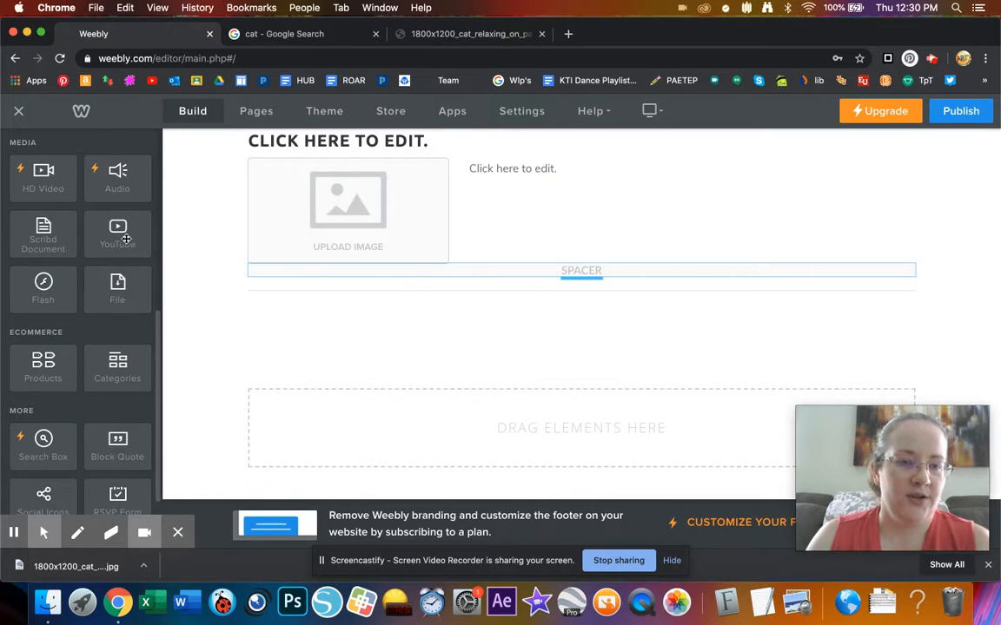
scroll(122, 344, down, 3)
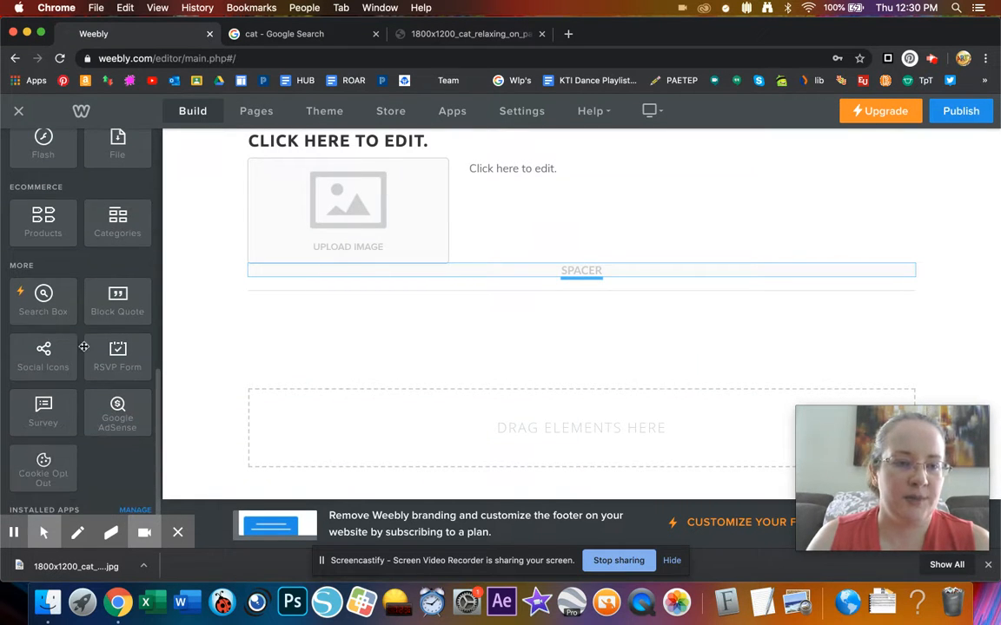
scroll(100, 413, down, 3)
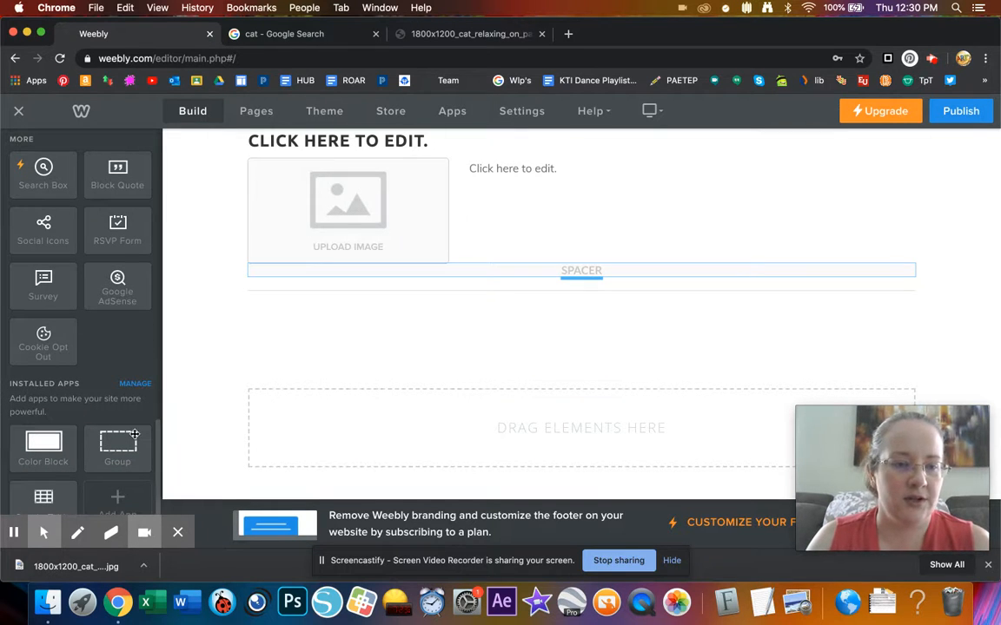
scroll(446, 274, up, 2)
click(529, 245)
- Give the image-and-text section a solid teal background colour (#64b29d)
click(627, 222)
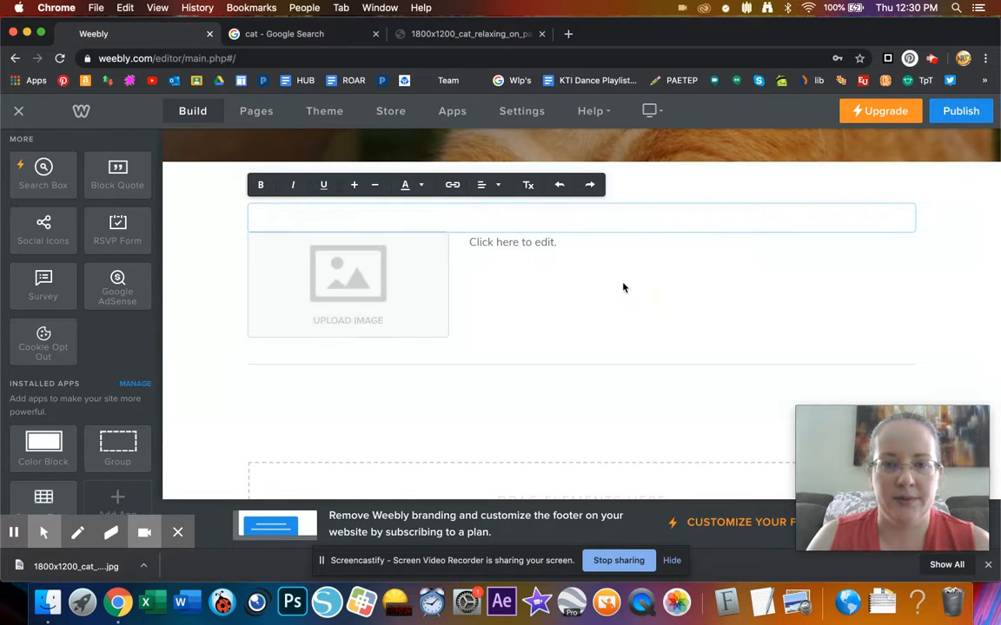
click(624, 285)
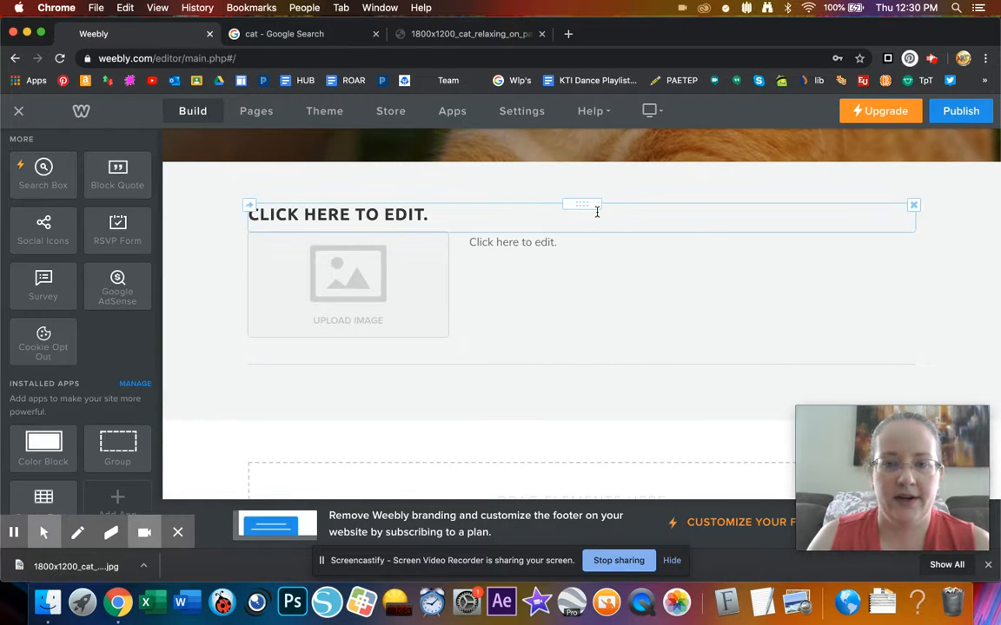
click(956, 277)
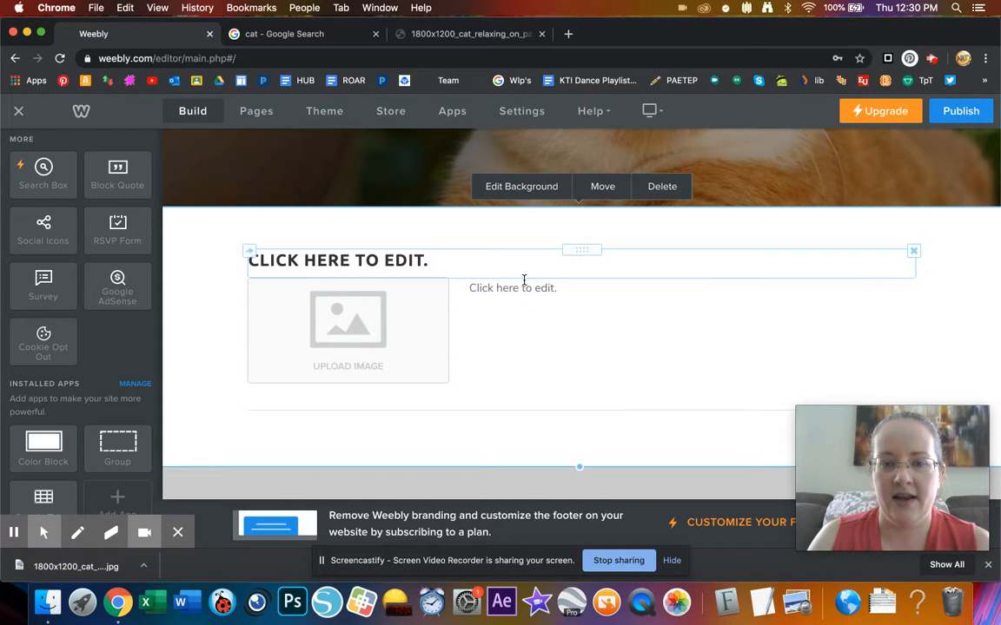
click(534, 189)
click(535, 209)
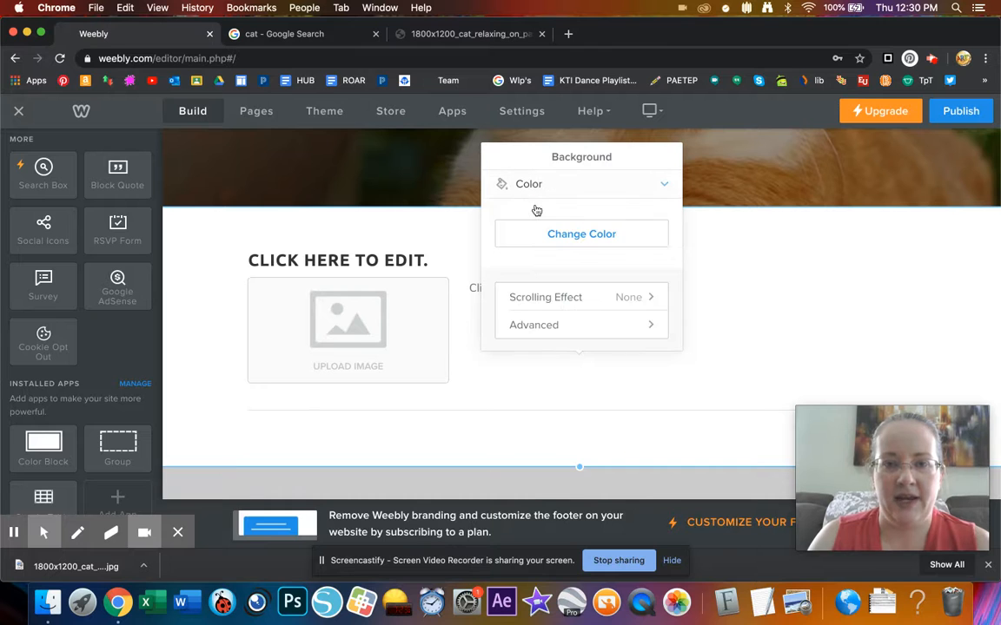
click(599, 236)
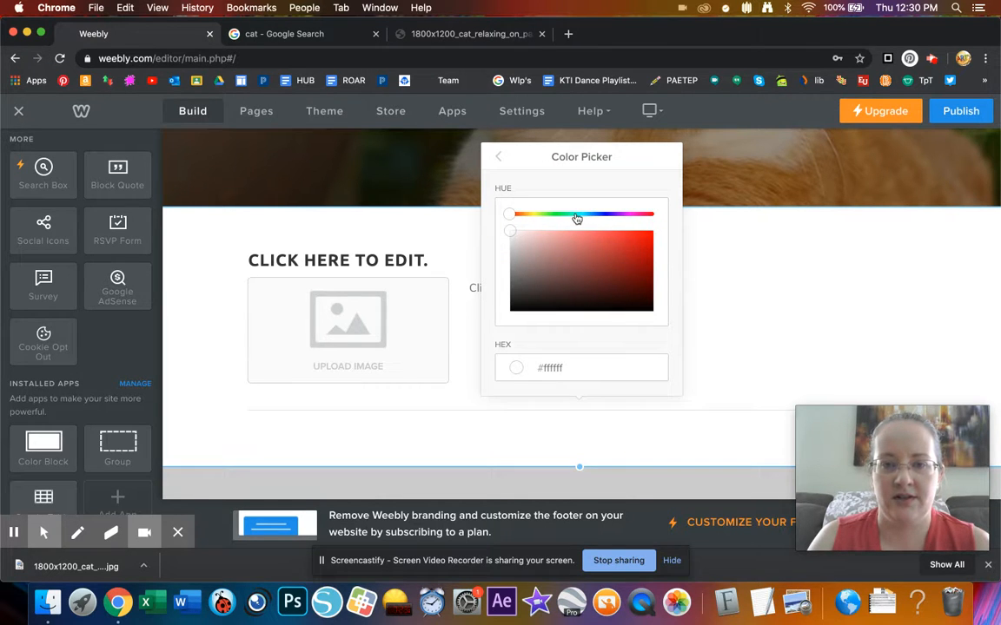
click(576, 214)
click(573, 258)
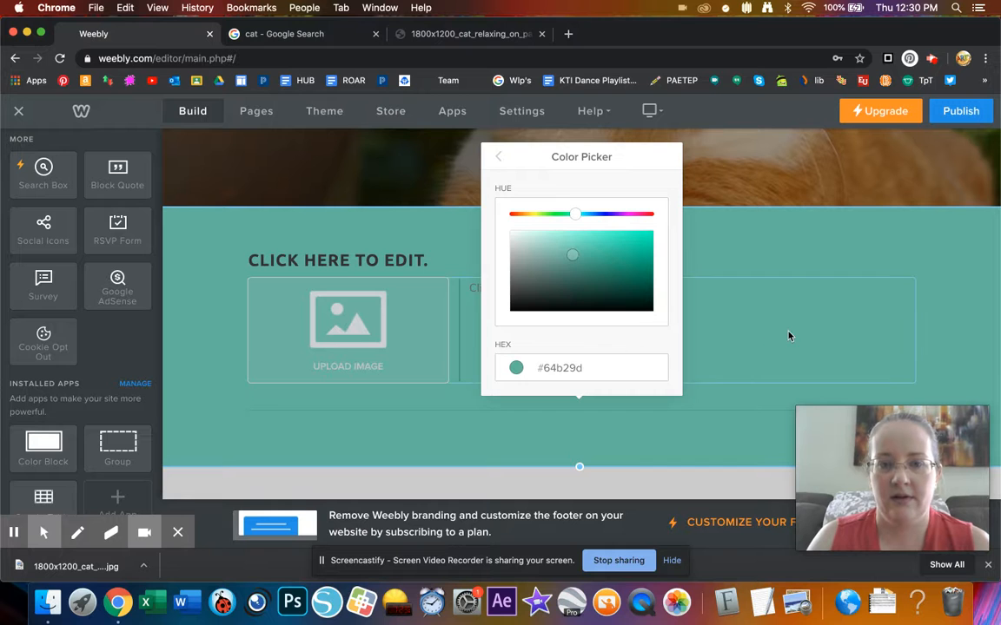
click(788, 335)
scroll(626, 434, down, 3)
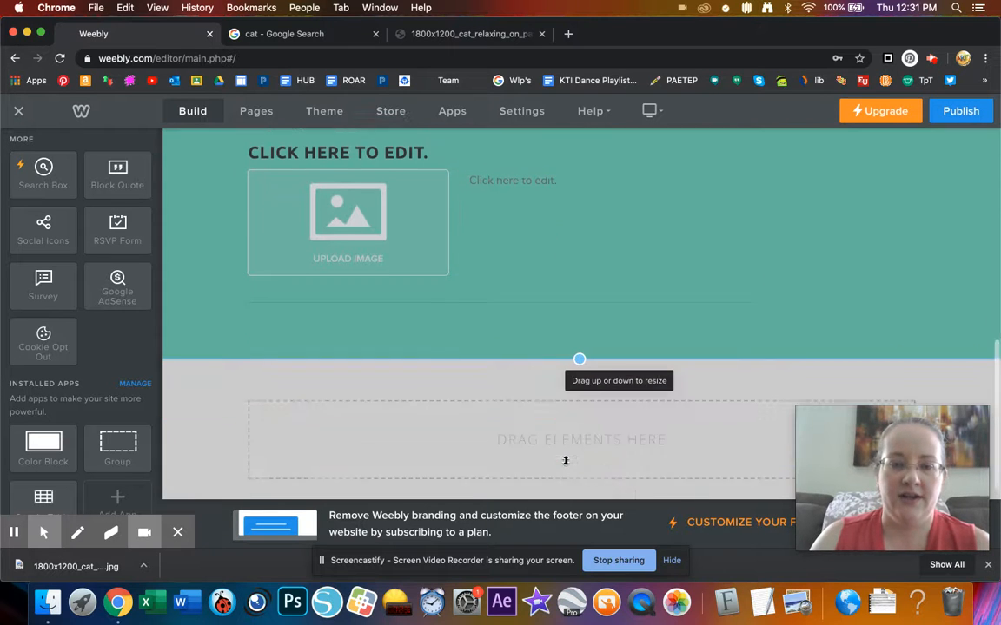
scroll(545, 325, up, 4)
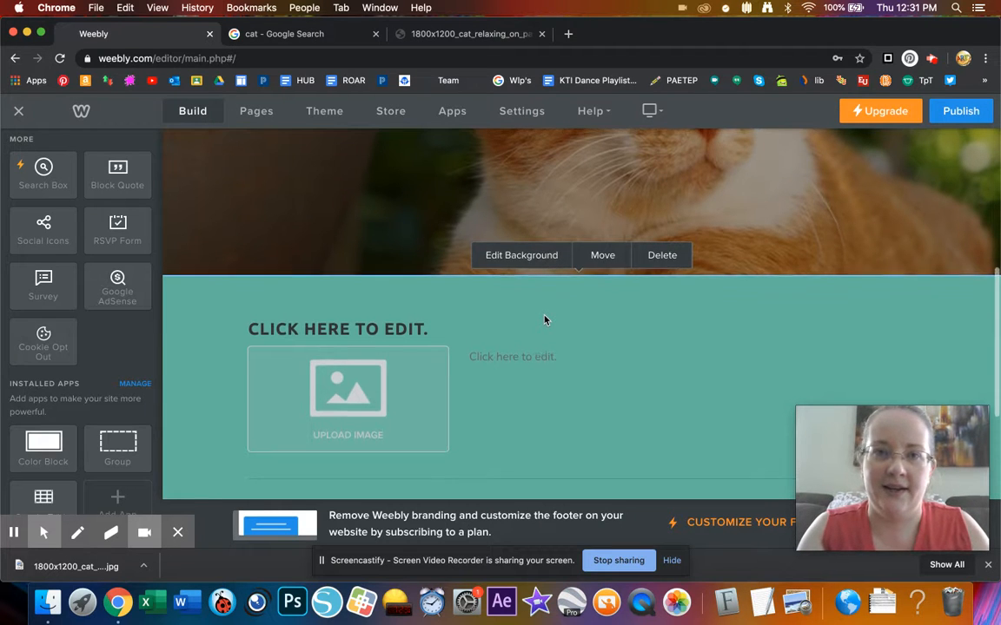
scroll(545, 321, up, 1)
- Drop a Group element into the teal section
scroll(544, 320, down, 2)
scroll(544, 320, down, 1)
scroll(544, 320, up, 3)
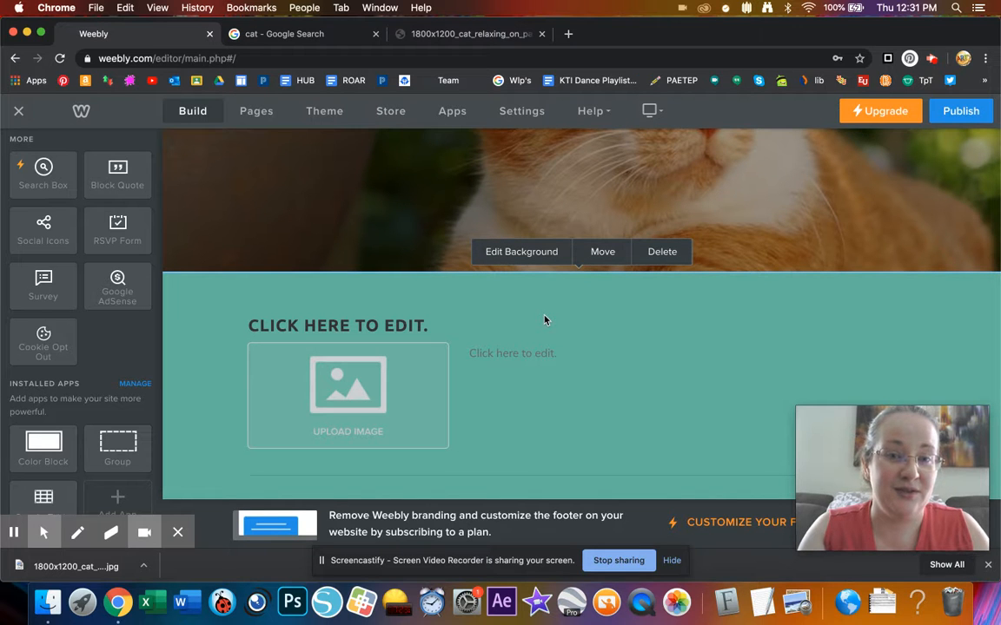
click(512, 352)
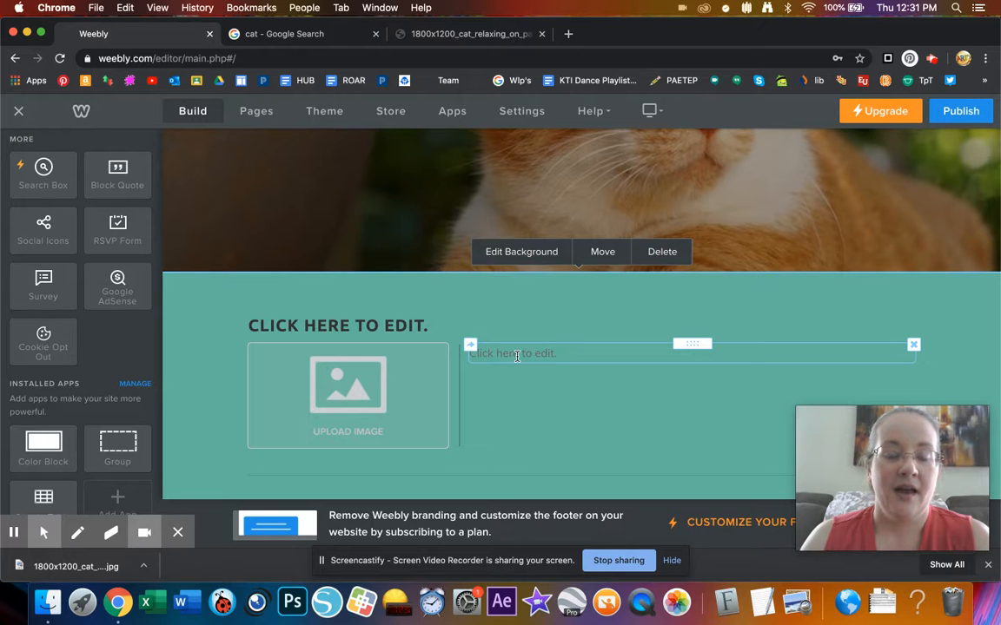
scroll(516, 355, down, 1)
scroll(517, 356, up, 1)
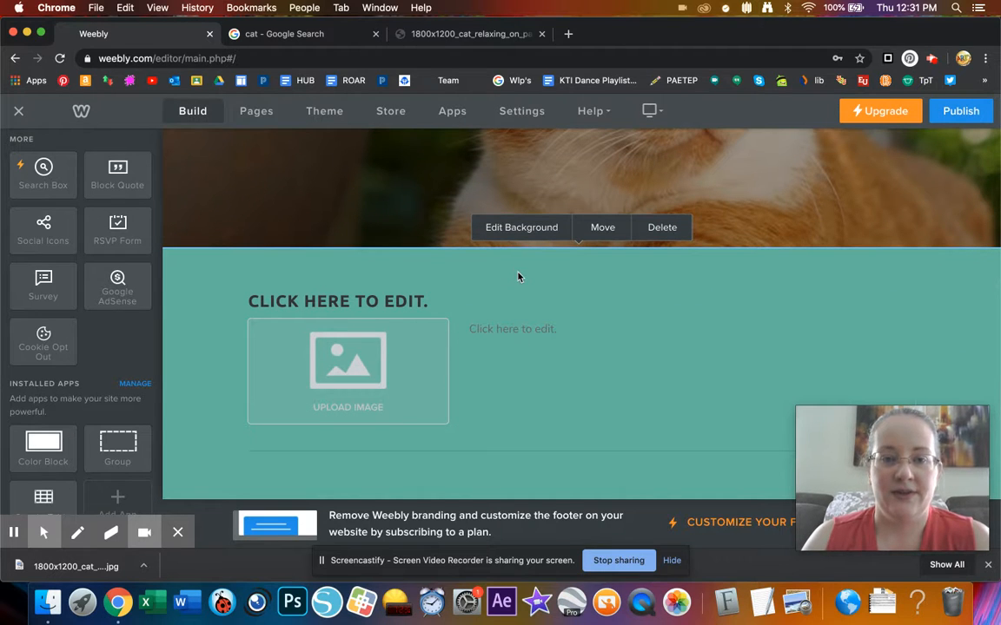
scroll(591, 418, down, 1)
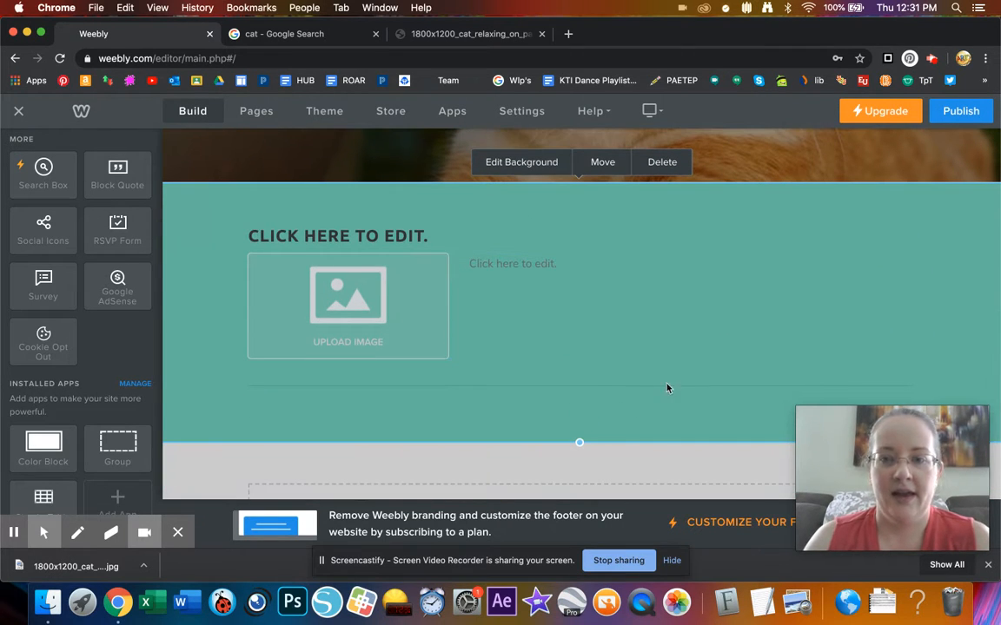
scroll(780, 258, down, 1)
scroll(780, 258, up, 1)
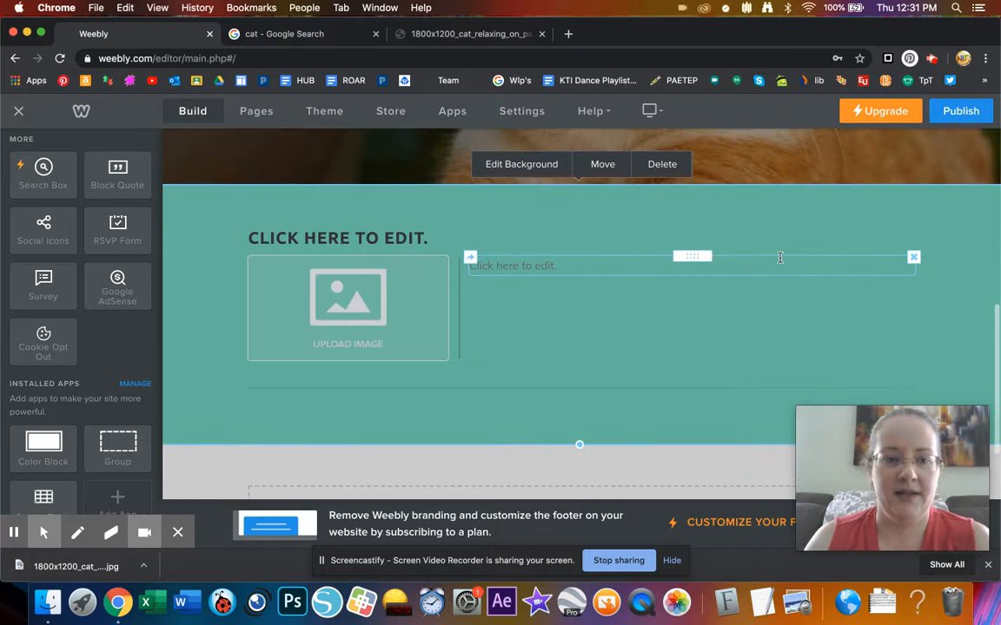
drag(118, 447, 353, 424)
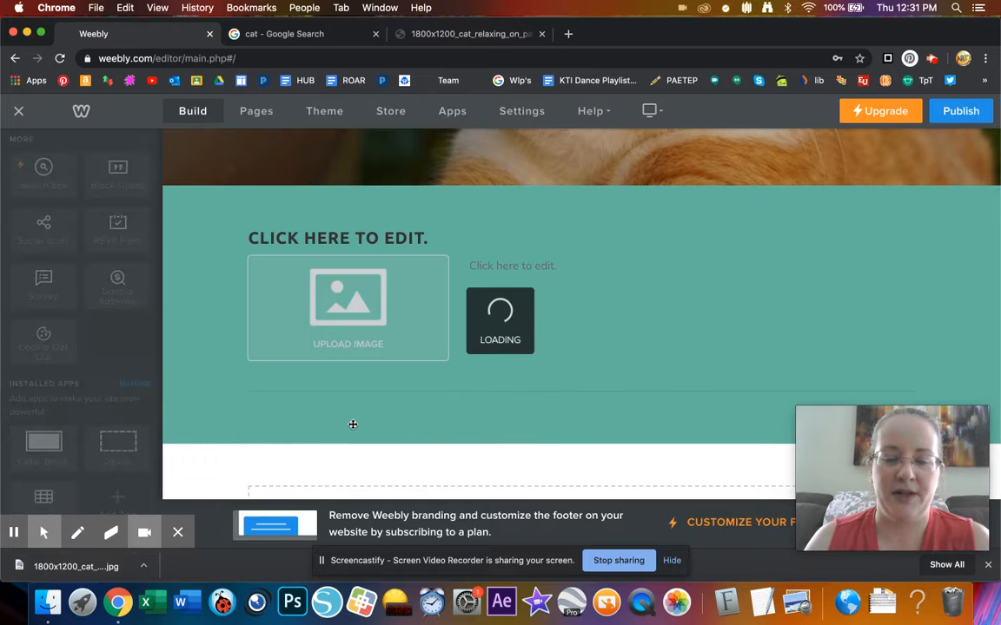
- Rename the section heading to 'TITLE'
scroll(408, 301, down, 1)
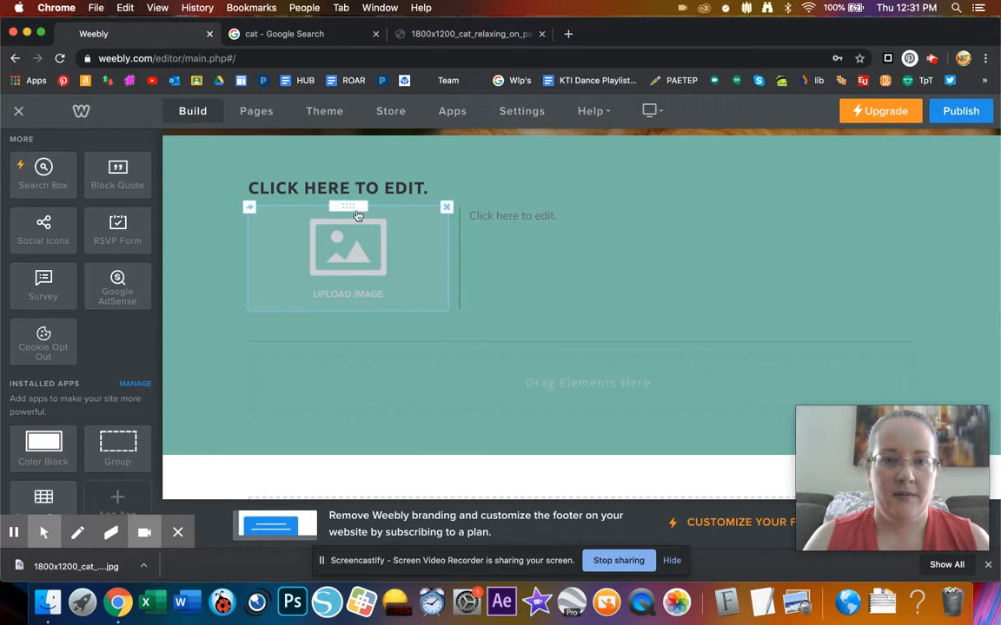
click(504, 188)
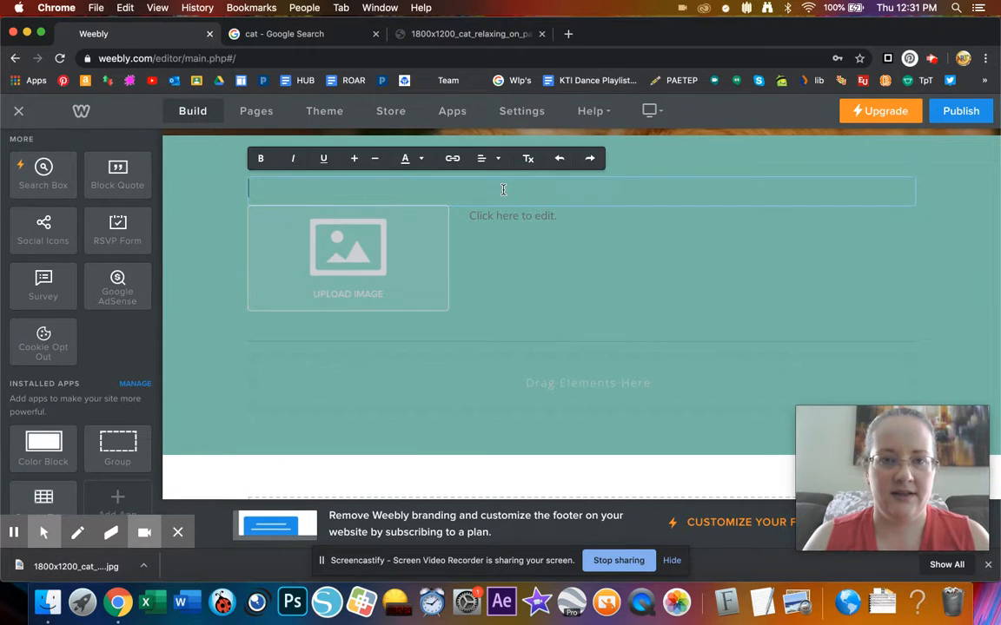
text(TITLE)
click(375, 356)
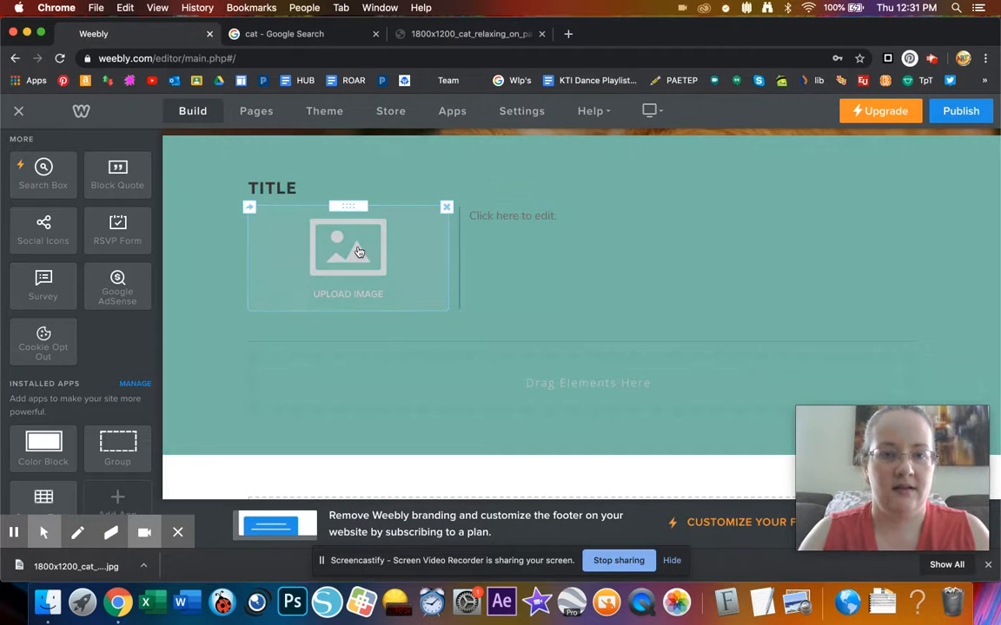
- Move the image placeholder into the Group, with the TITLE heading placed above it
click(359, 251)
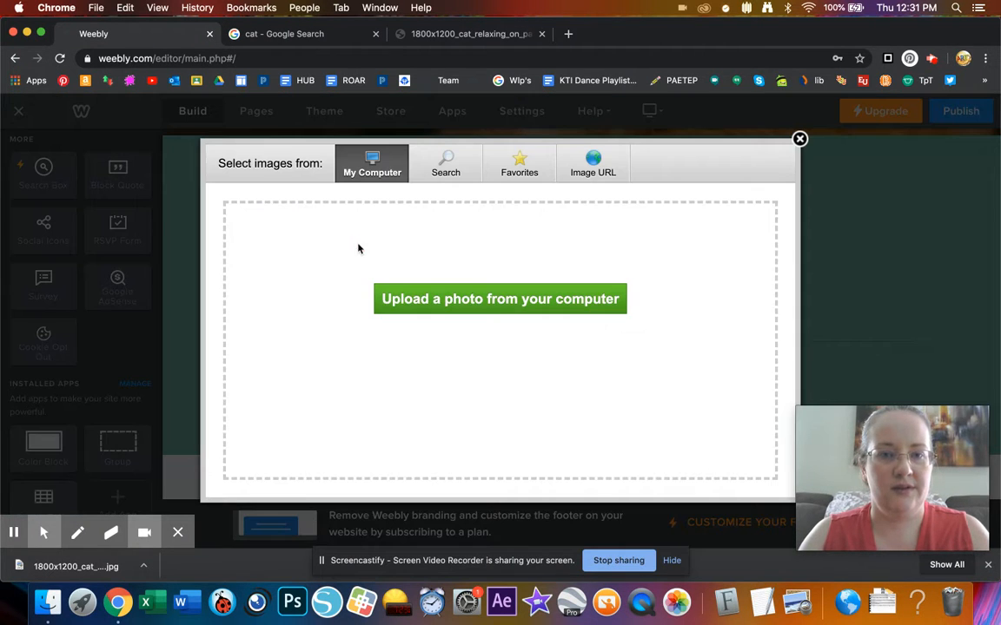
click(798, 140)
drag(349, 248, 473, 375)
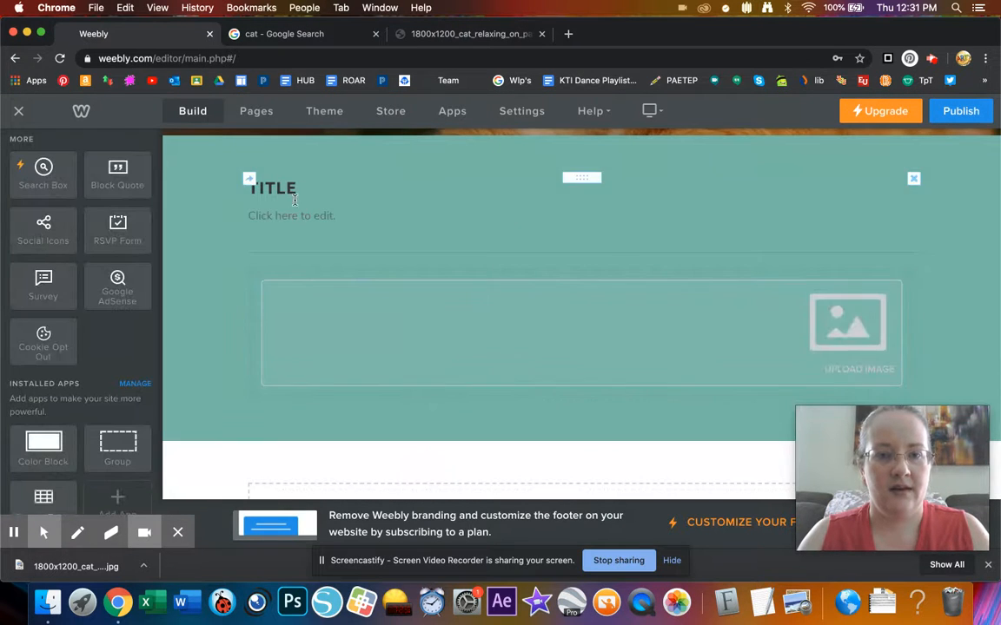
click(295, 197)
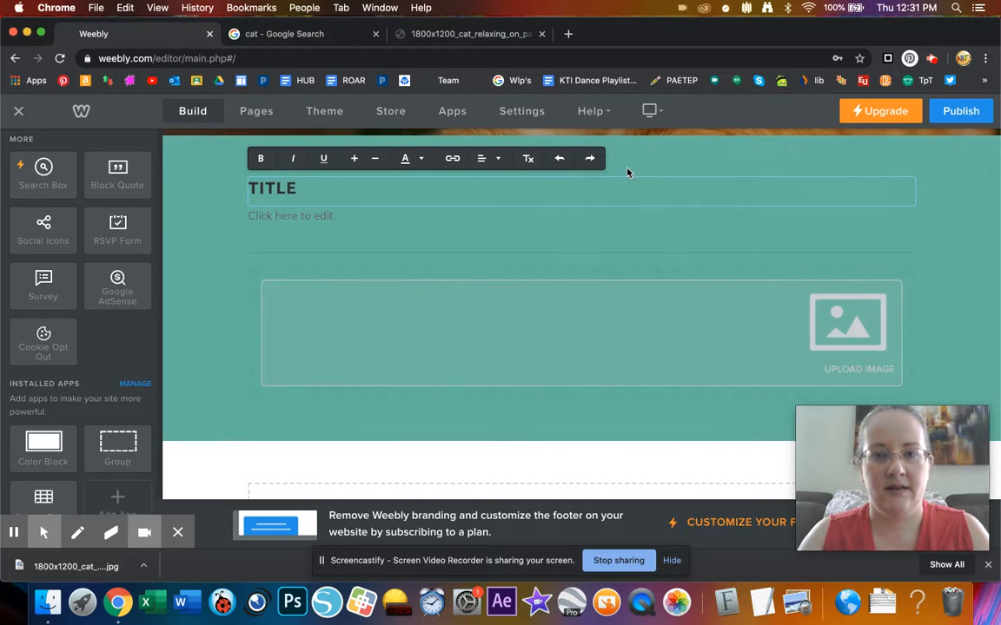
click(627, 171)
click(587, 179)
drag(587, 179, 572, 279)
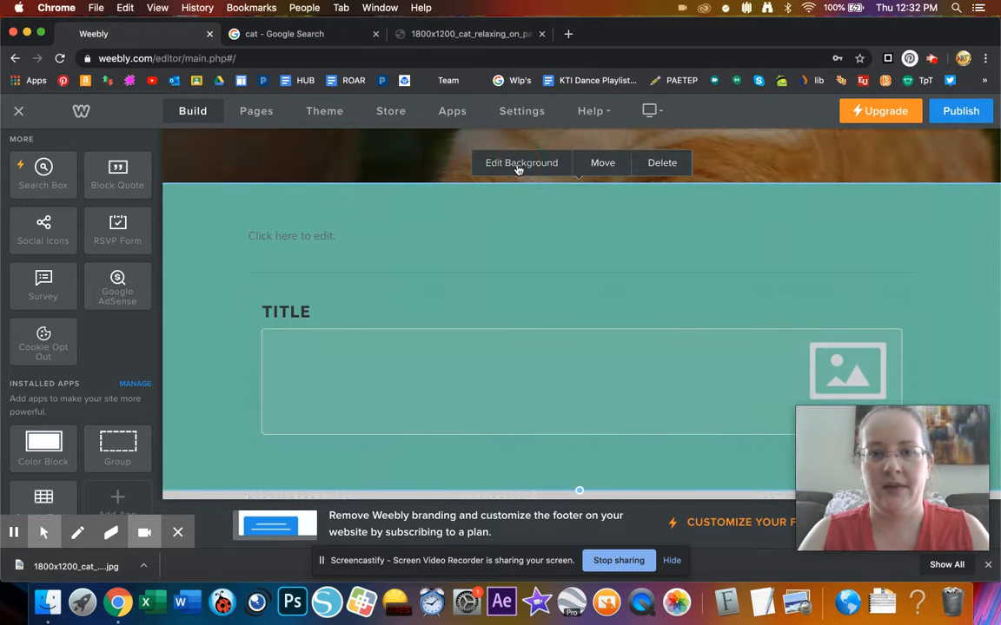
- Lighten the teal section background to a paler teal
click(518, 168)
click(578, 236)
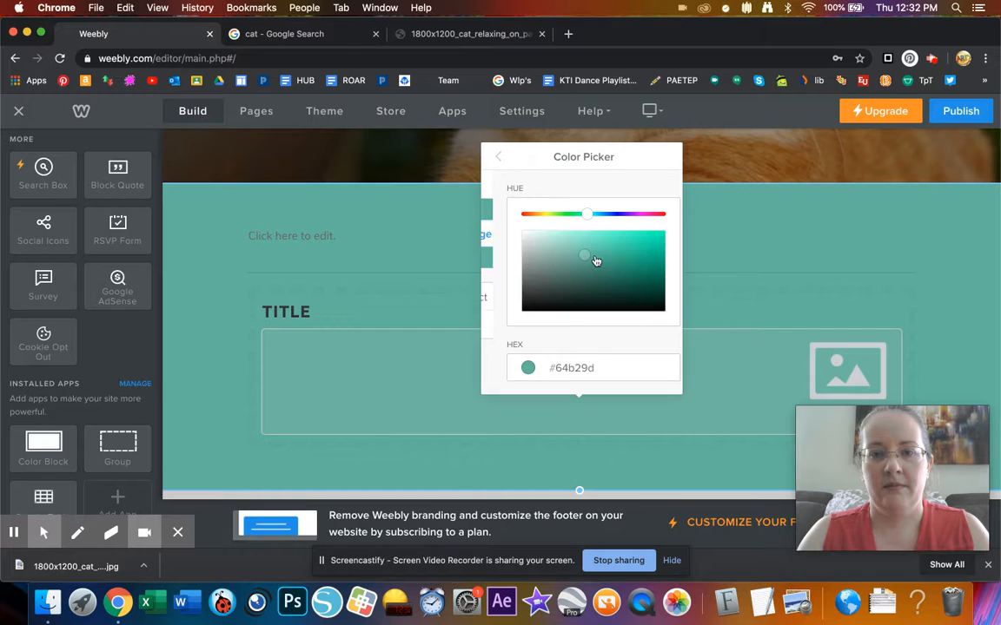
click(544, 242)
drag(545, 242, 545, 240)
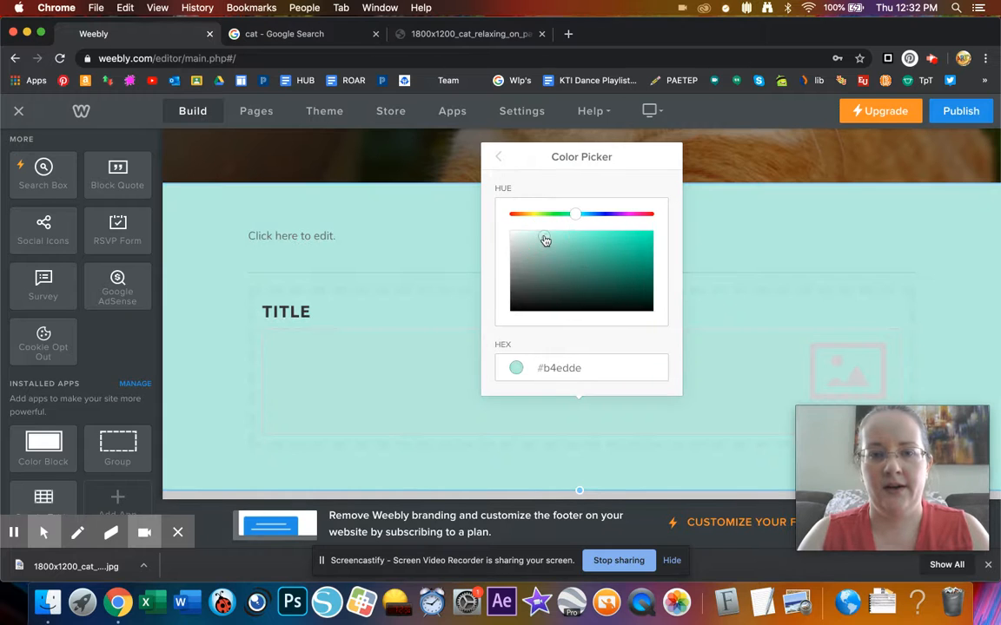
click(920, 247)
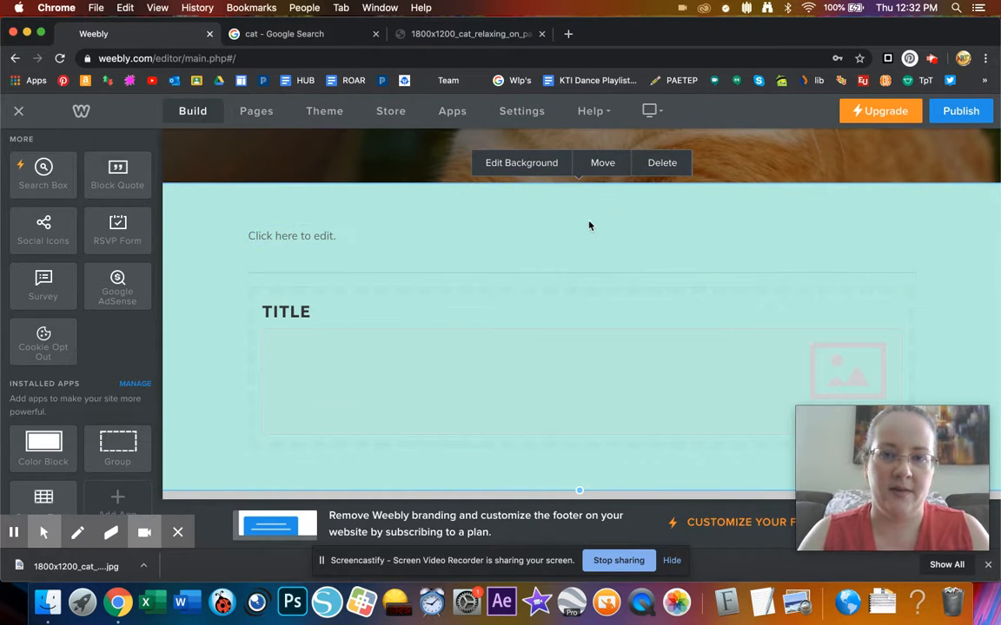
- Move the paragraph text into the group and the divider below the image-and-text row
drag(582, 226, 820, 380)
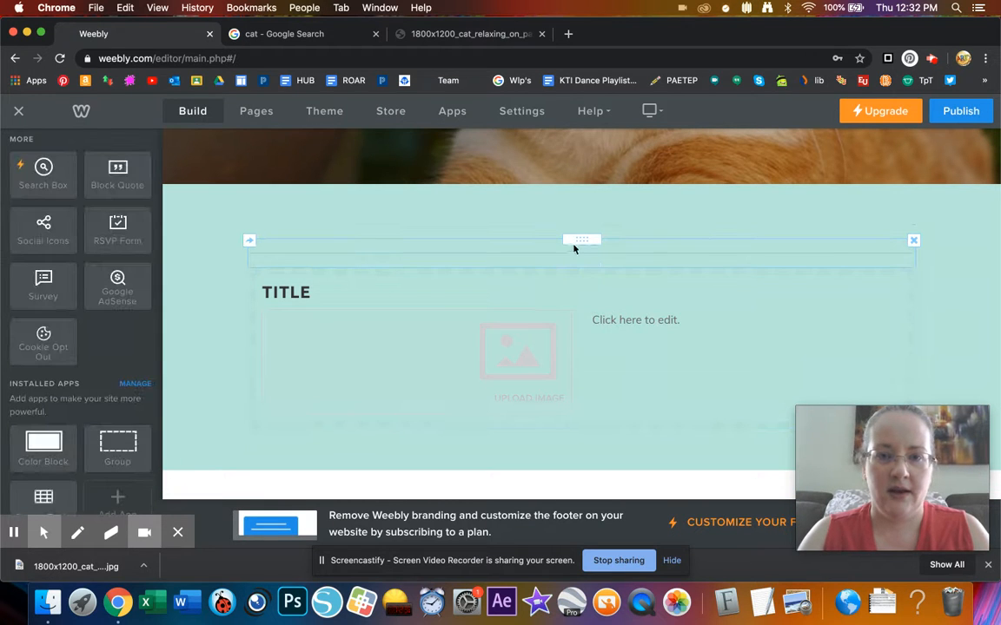
drag(579, 242, 554, 420)
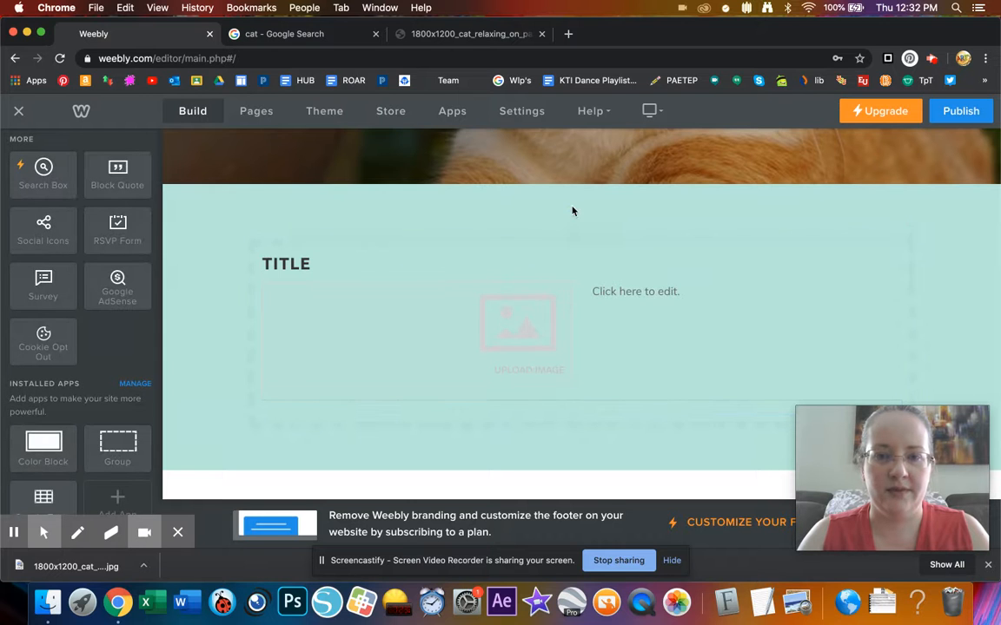
drag(577, 228, 575, 387)
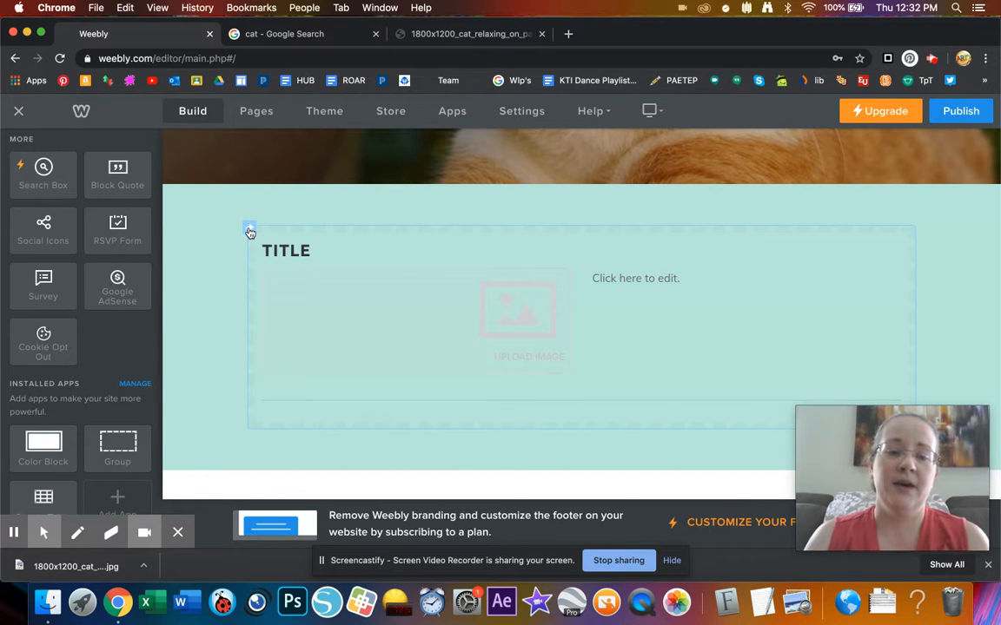
click(250, 231)
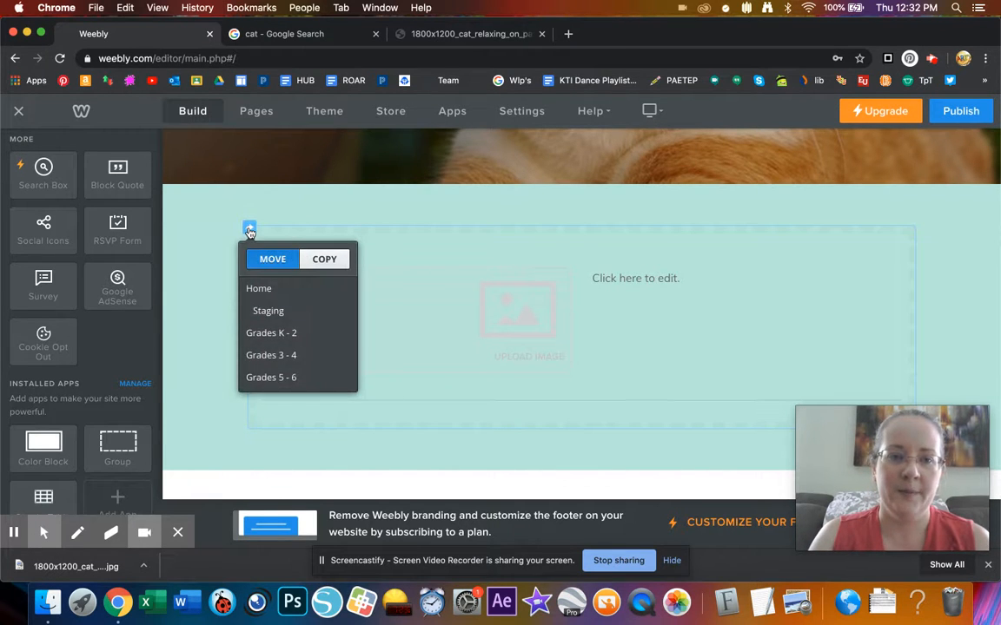
- Move the TITLE section with its image and text from the Test page to the Staging page
click(268, 311)
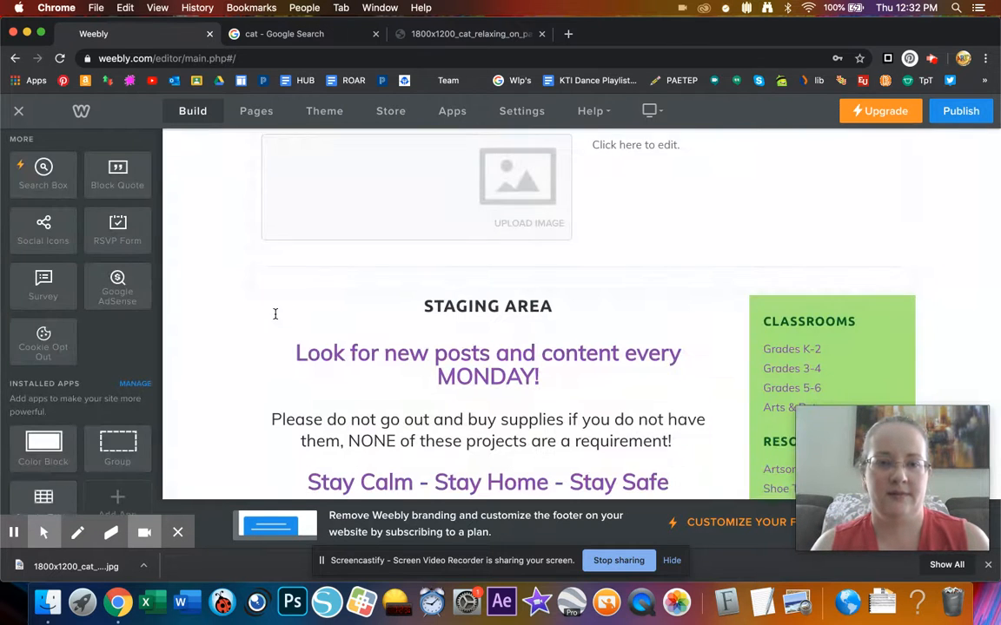
scroll(382, 285, up, 5)
scroll(382, 285, up, 2)
scroll(382, 286, down, 2)
scroll(382, 285, up, 2)
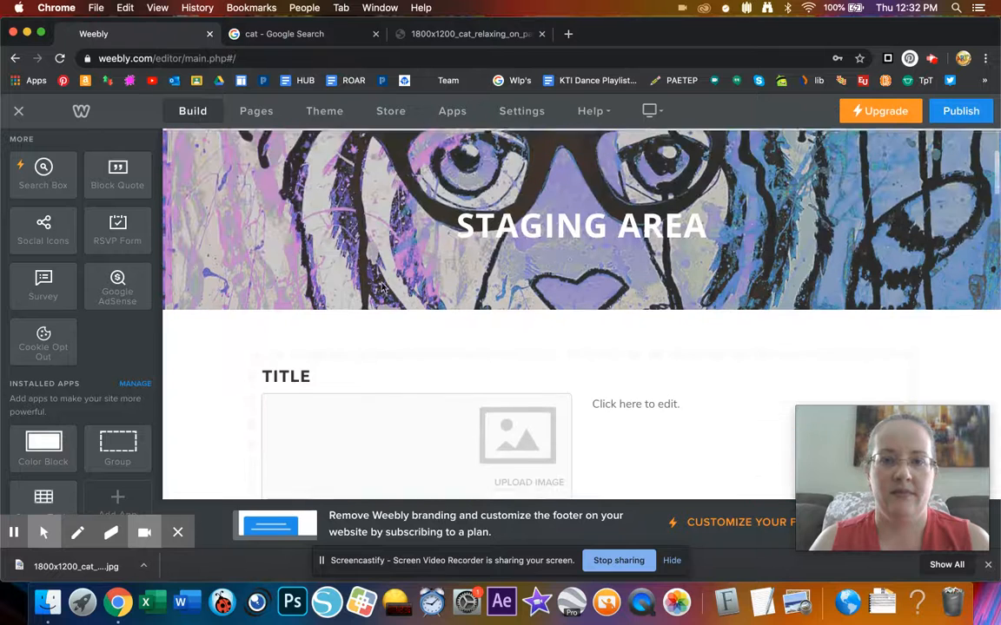
scroll(382, 287, up, 3)
mouse_move(319, 240)
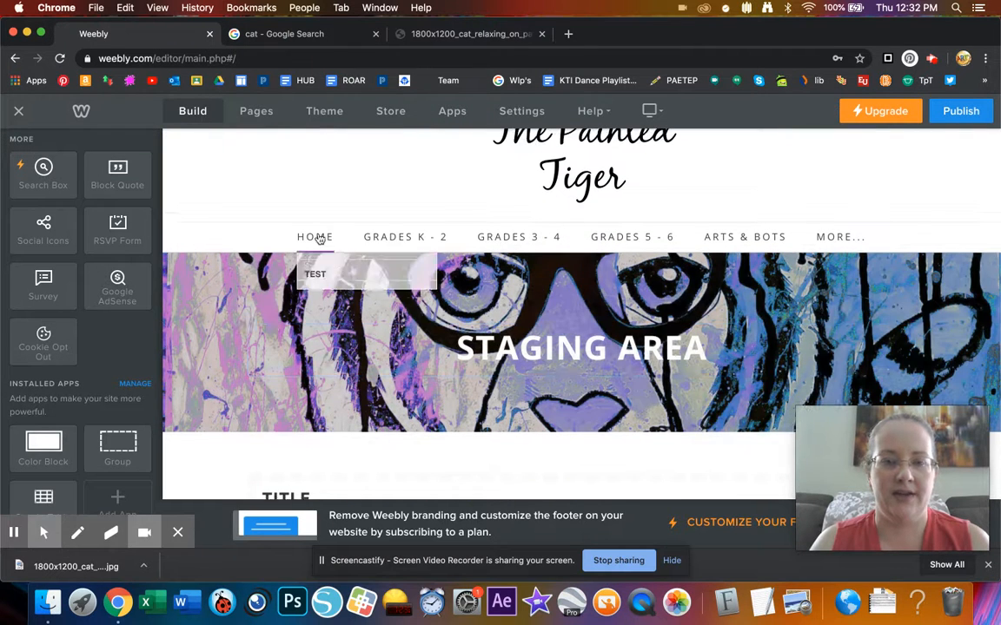
click(313, 293)
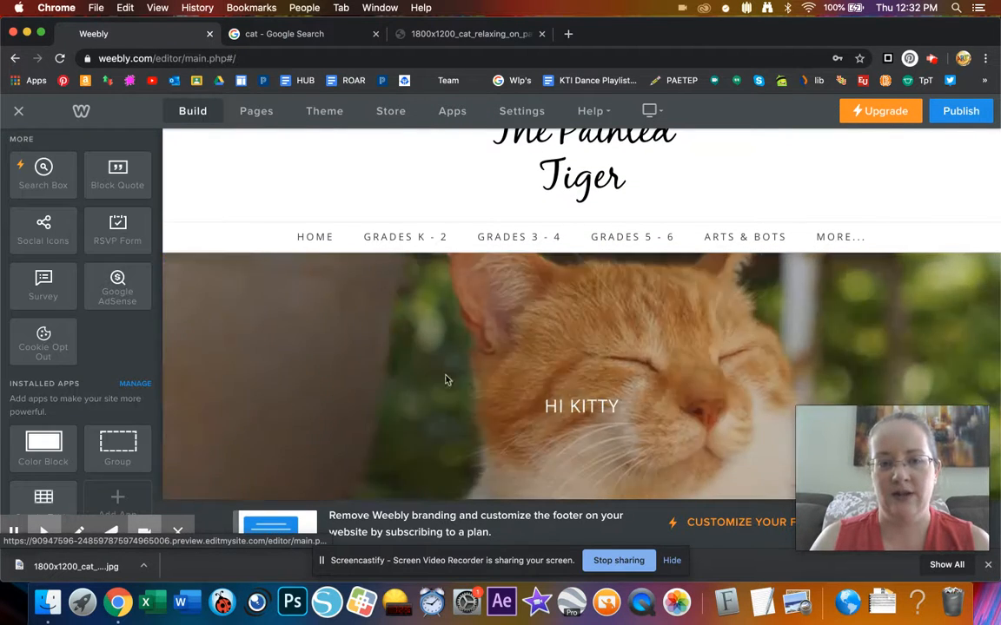
scroll(439, 373, down, 4)
scroll(446, 379, up, 5)
mouse_move(315, 284)
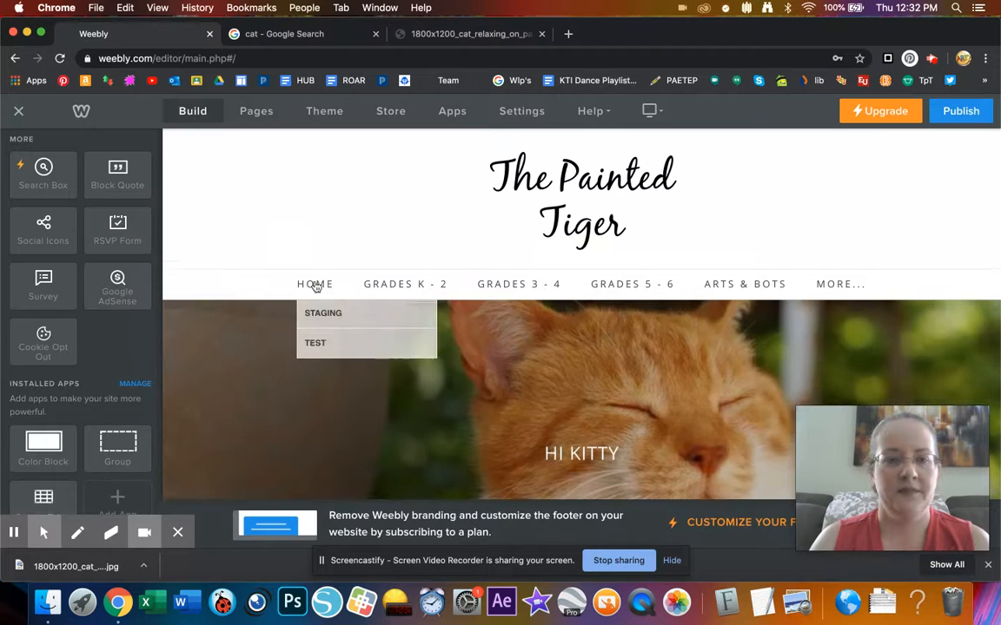
click(324, 347)
click(312, 287)
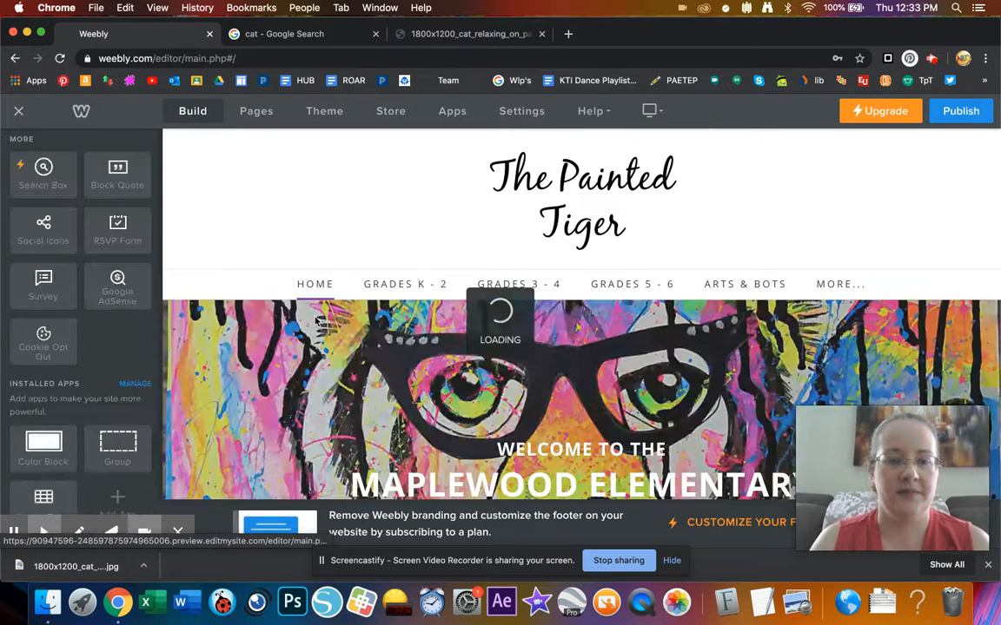
scroll(441, 439, down, 3)
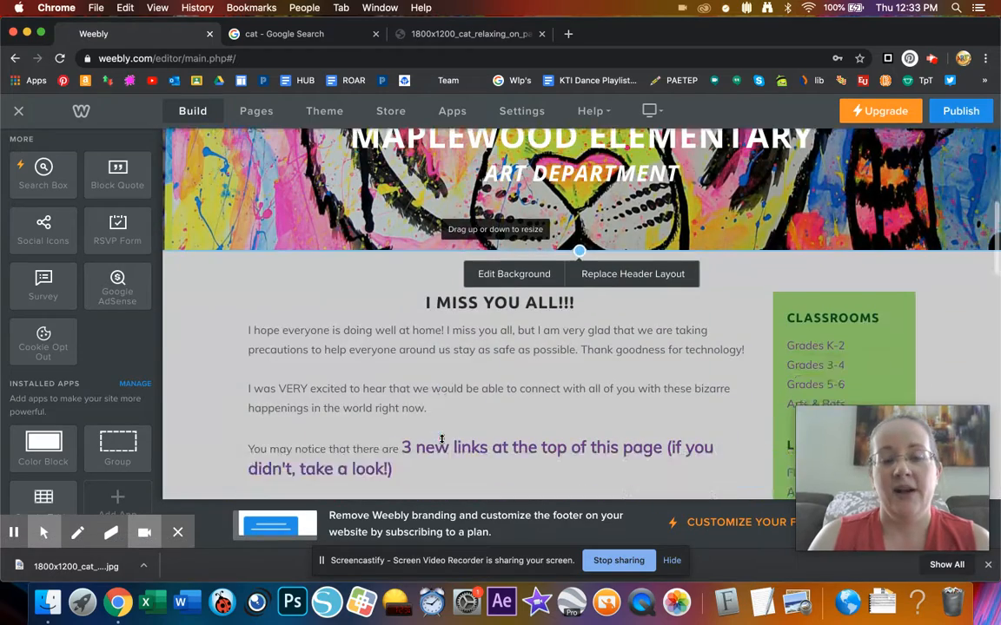
scroll(402, 385, up, 3)
mouse_move(312, 165)
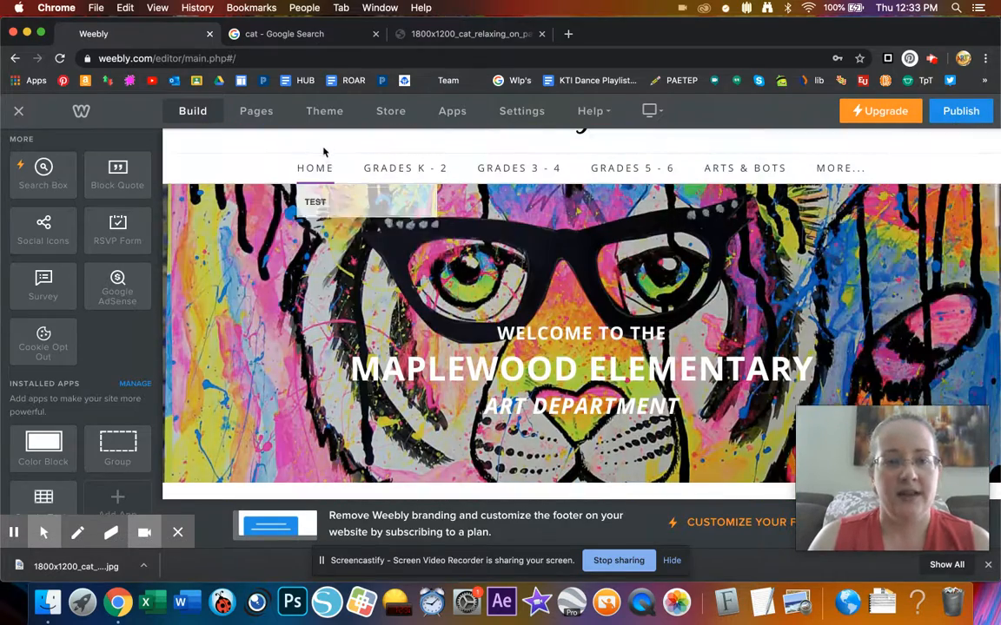
click(322, 199)
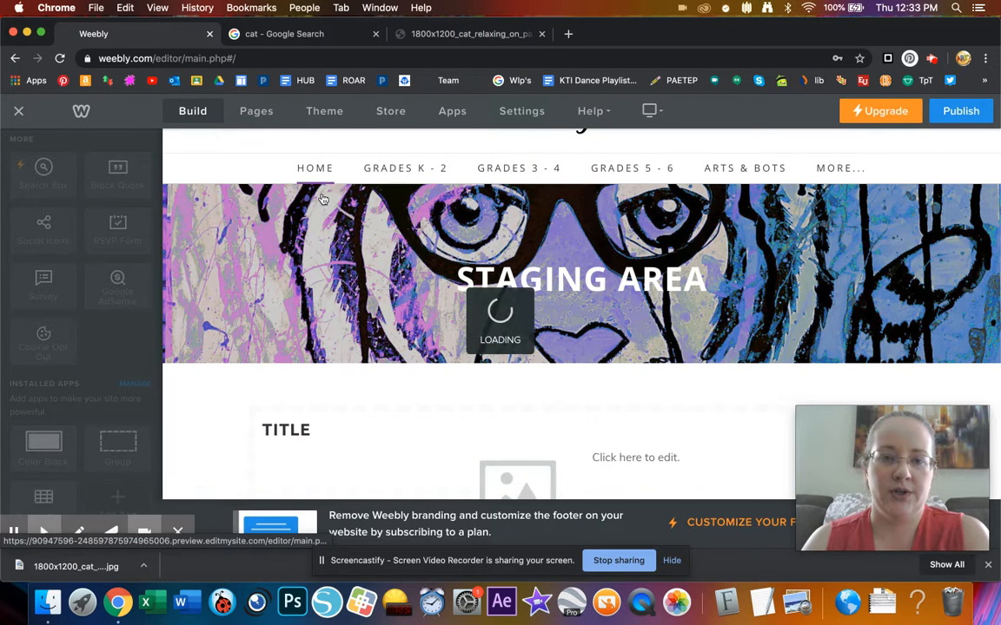
scroll(307, 336, down, 3)
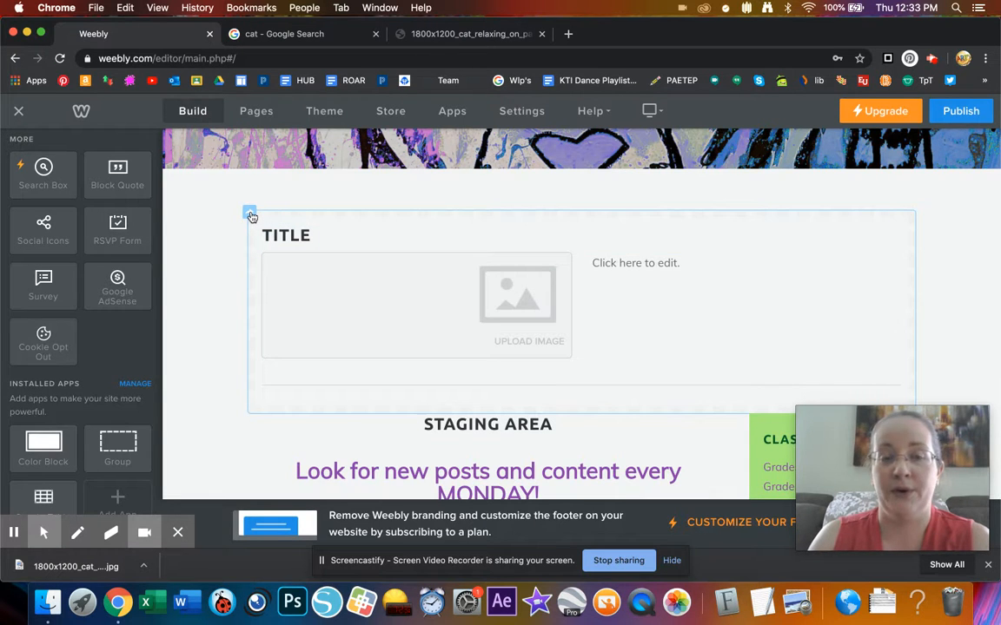
- Copy the TITLE section back onto the Test page
click(251, 214)
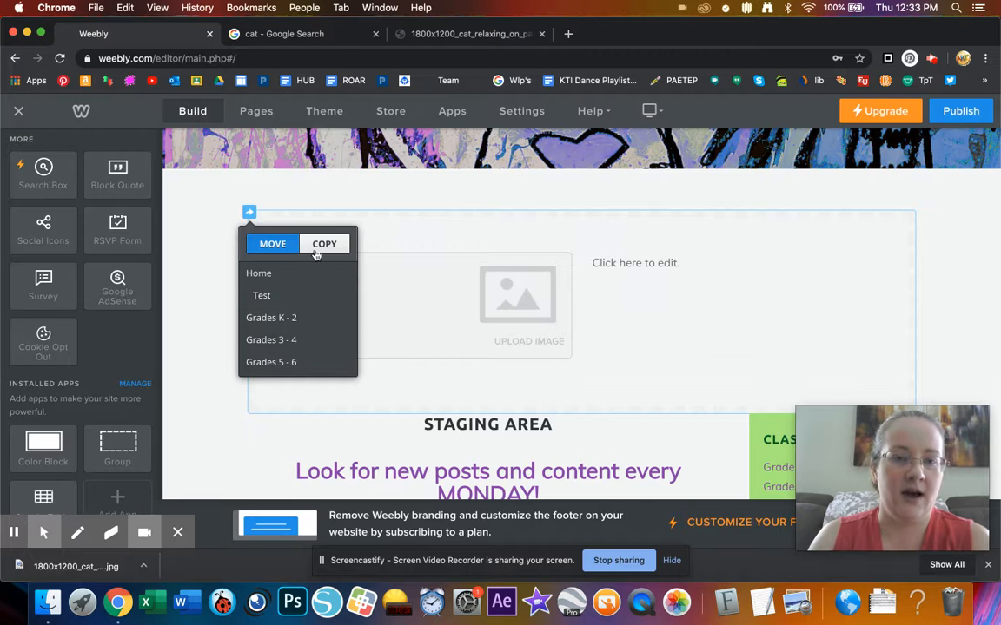
click(325, 245)
click(274, 320)
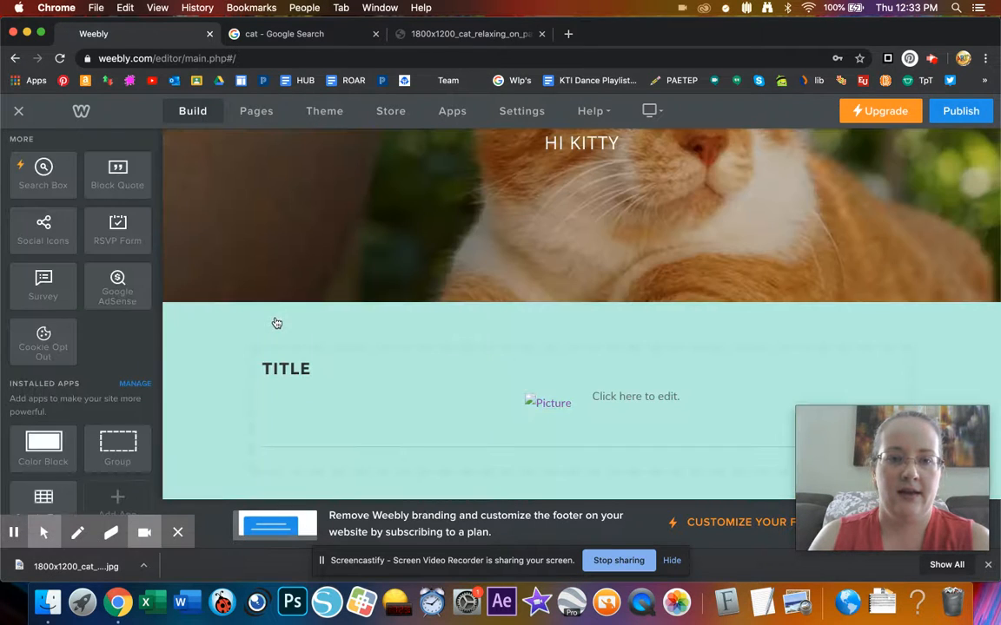
scroll(462, 364, down, 2)
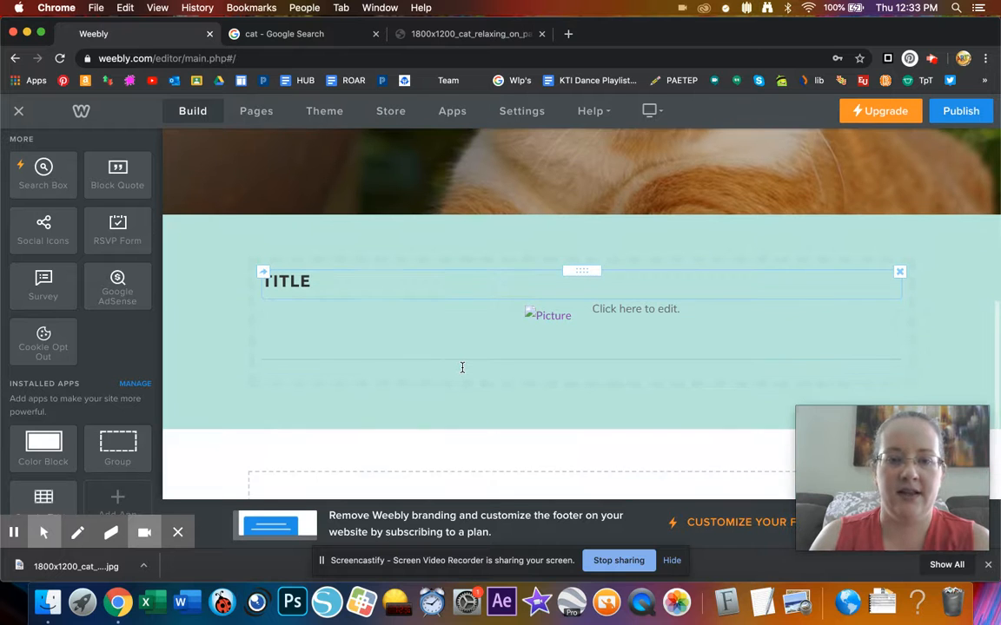
scroll(497, 279, up, 5)
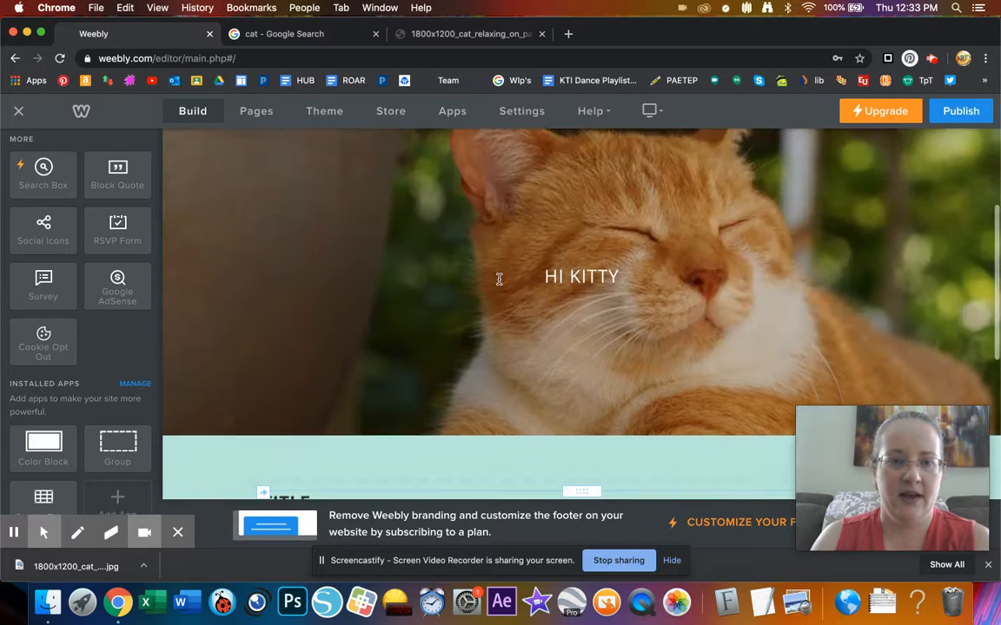
- Return to the Staging page and start deleting its TITLE section
mouse_move(315, 135)
click(318, 165)
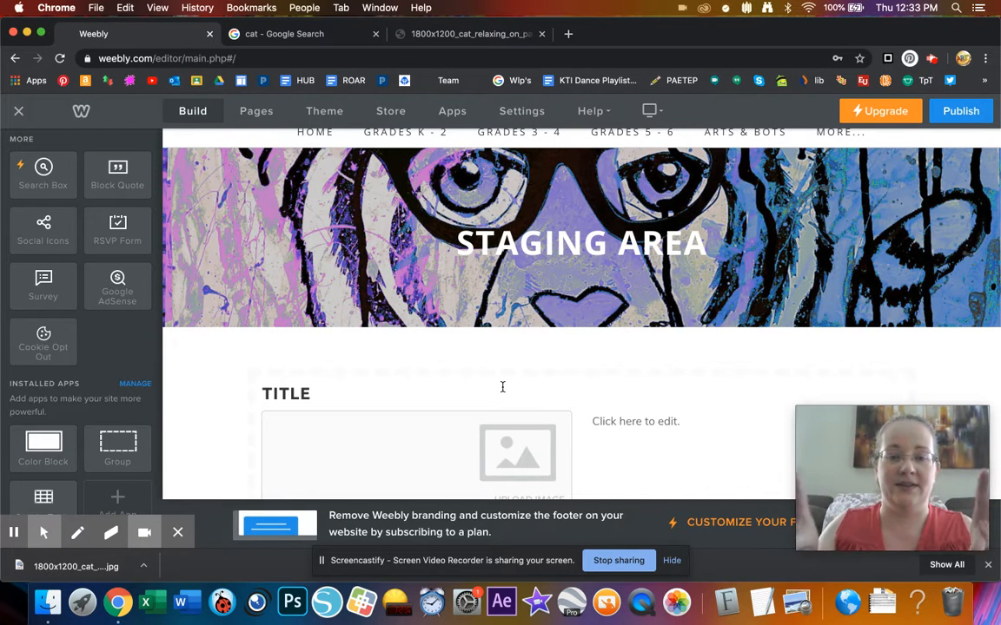
scroll(502, 386, up, 2)
scroll(503, 384, down, 3)
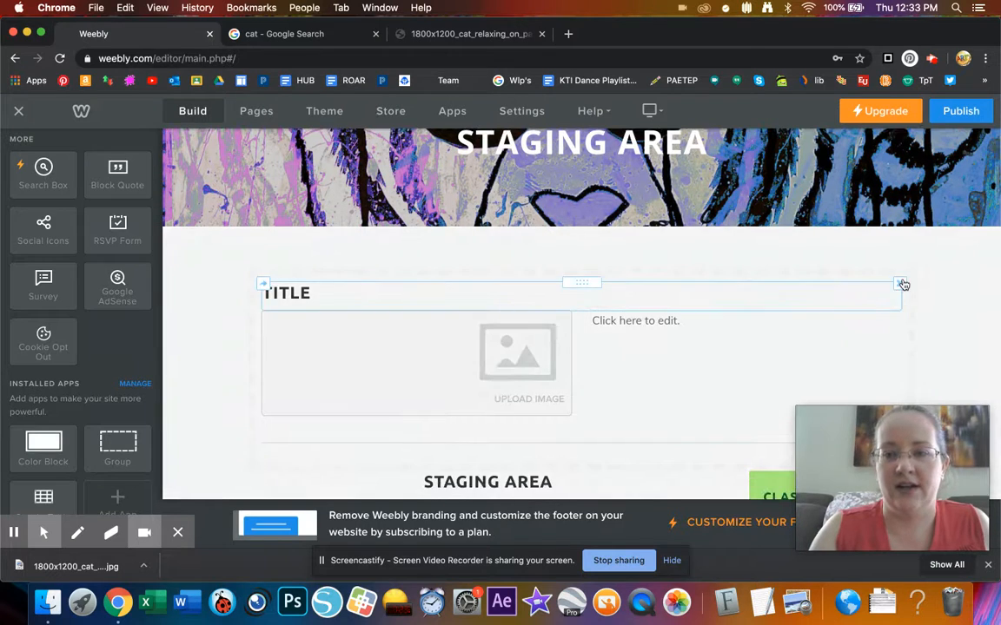
click(913, 272)
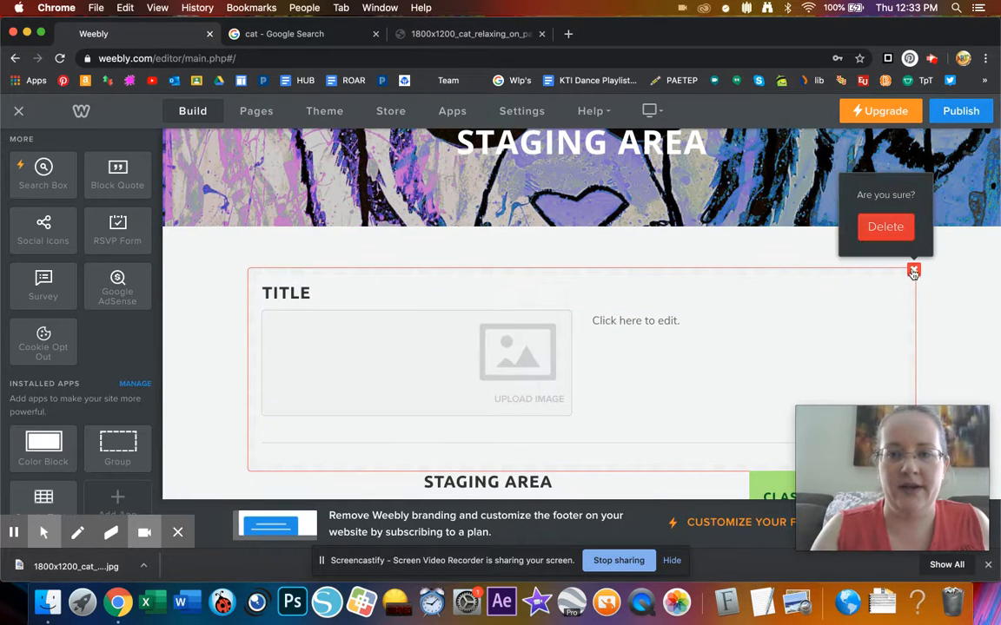
- Confirm removing the TITLE section from Staging and delete the Test page from the site
click(887, 229)
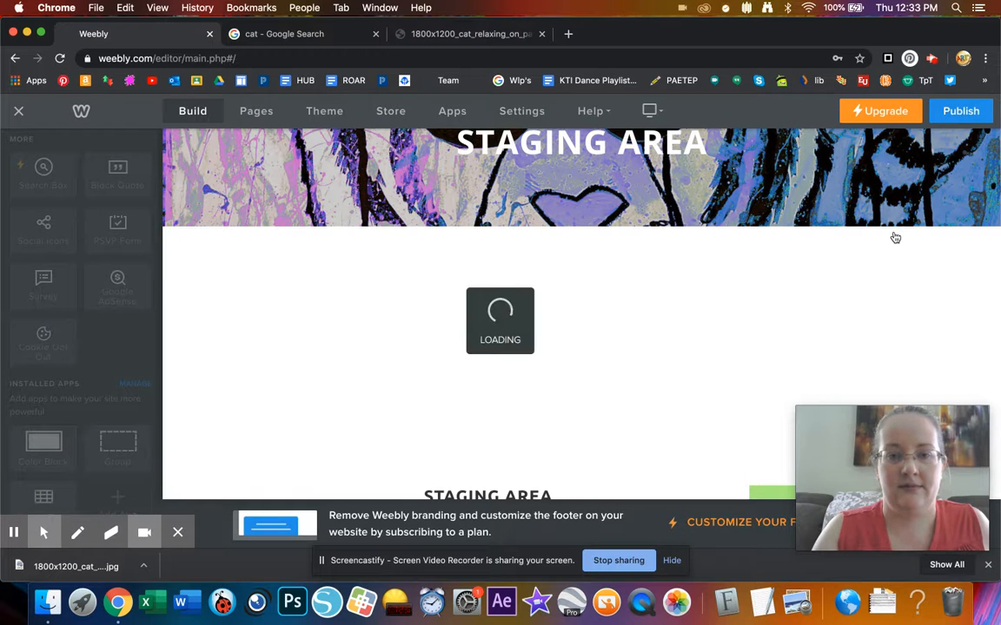
scroll(587, 271, up, 3)
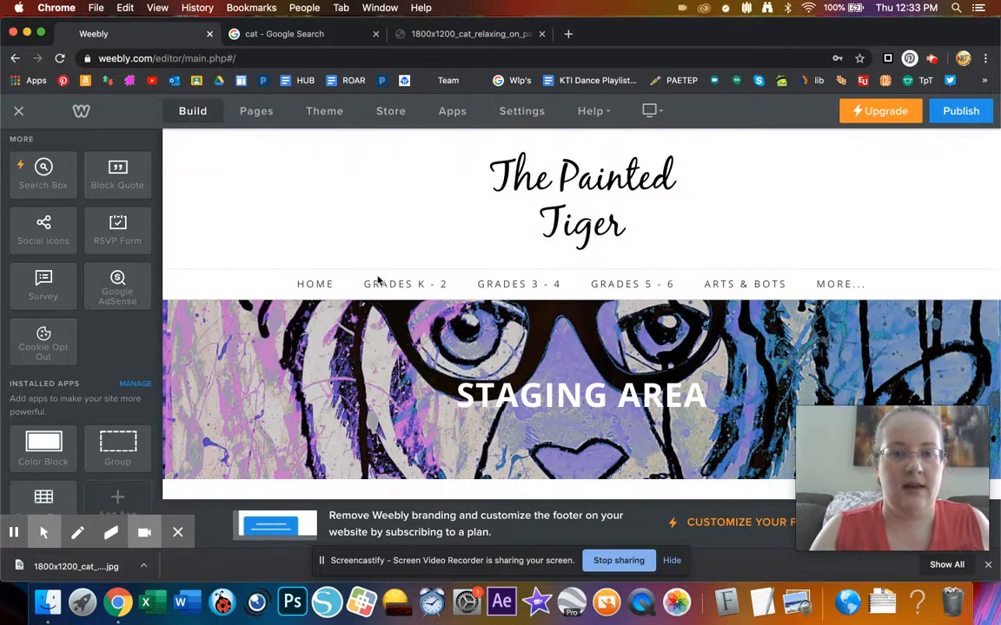
click(258, 111)
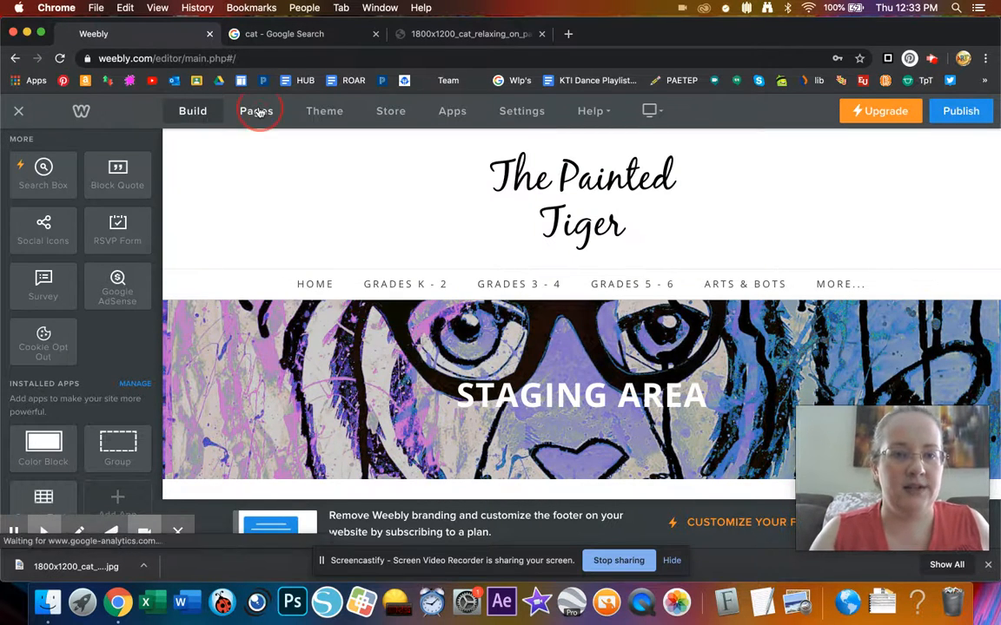
click(107, 250)
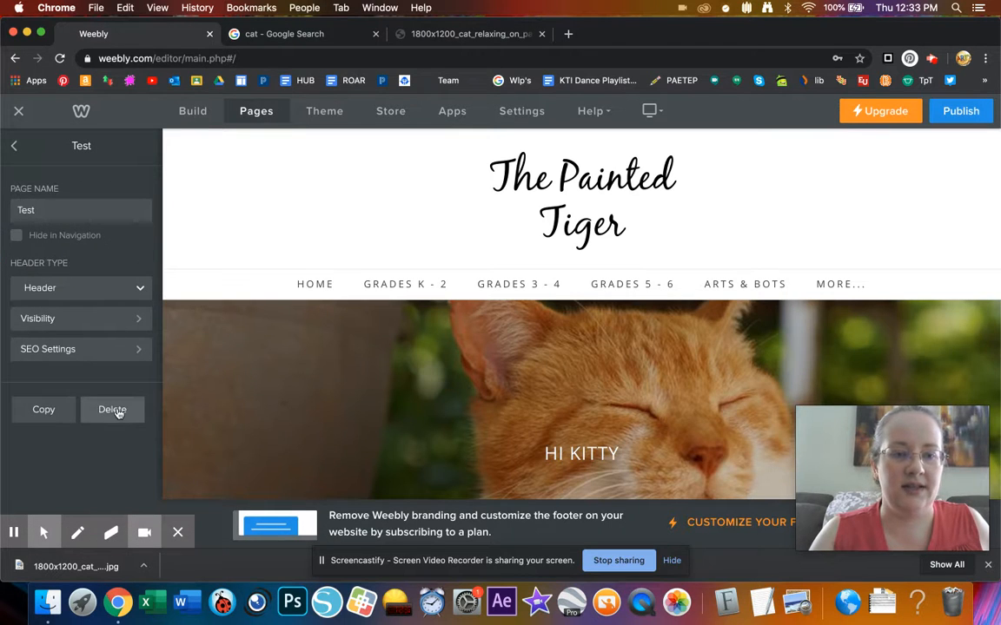
click(114, 410)
click(543, 344)
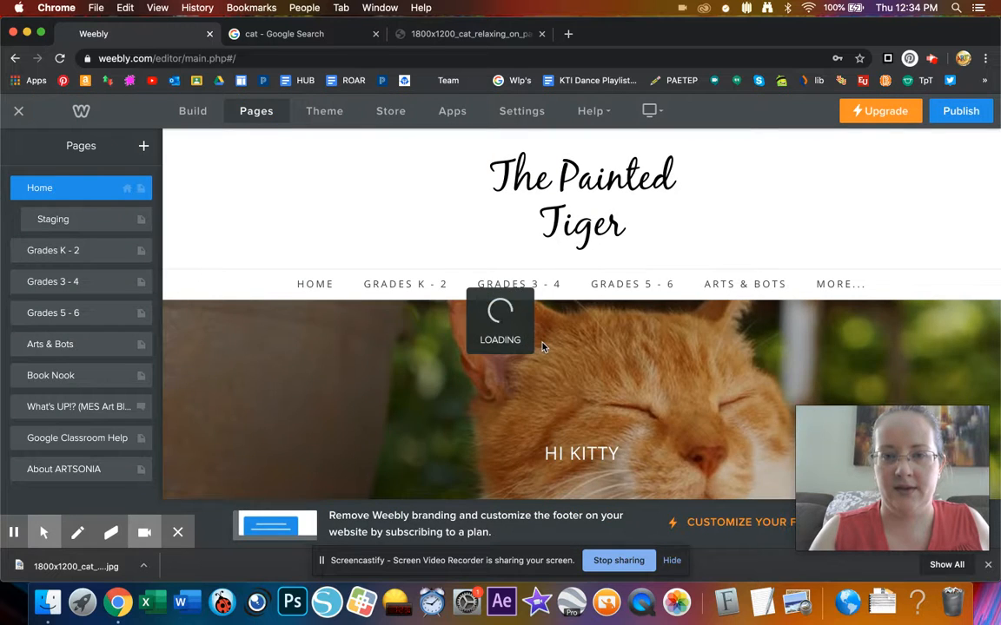
- Publish the site
scroll(531, 349, down, 3)
scroll(531, 349, up, 3)
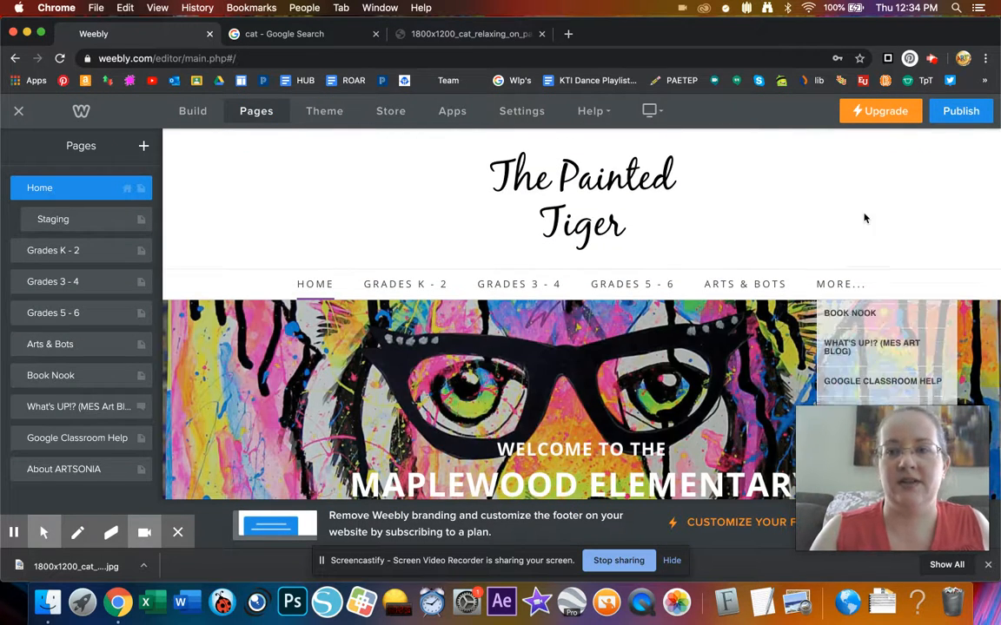
click(956, 114)
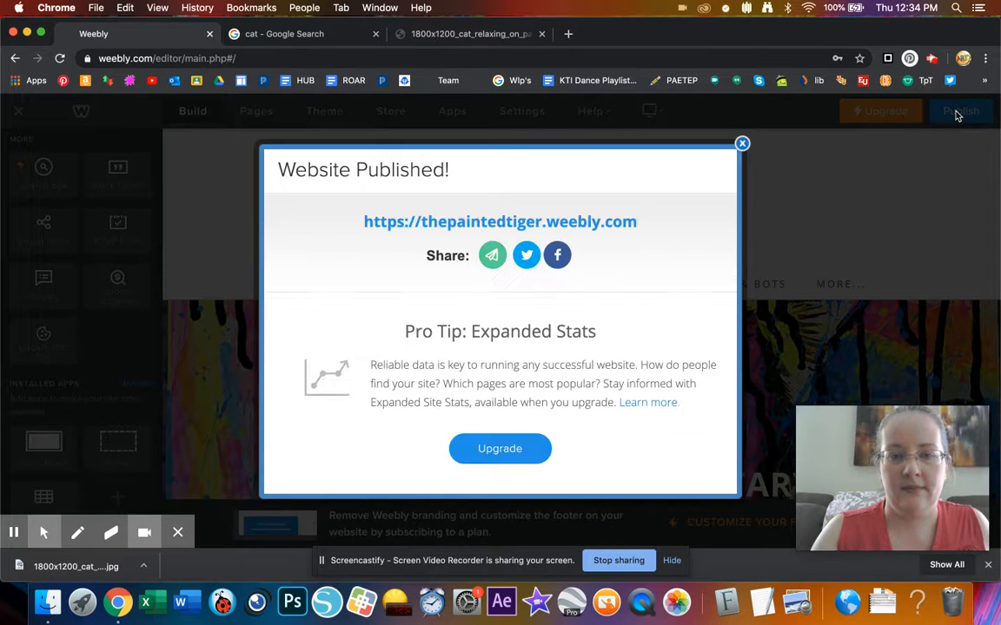
- Copy the published address and load thepaintedtiger.weebly.com in the cat image tab
drag(643, 228, 337, 205)
key(super+c)
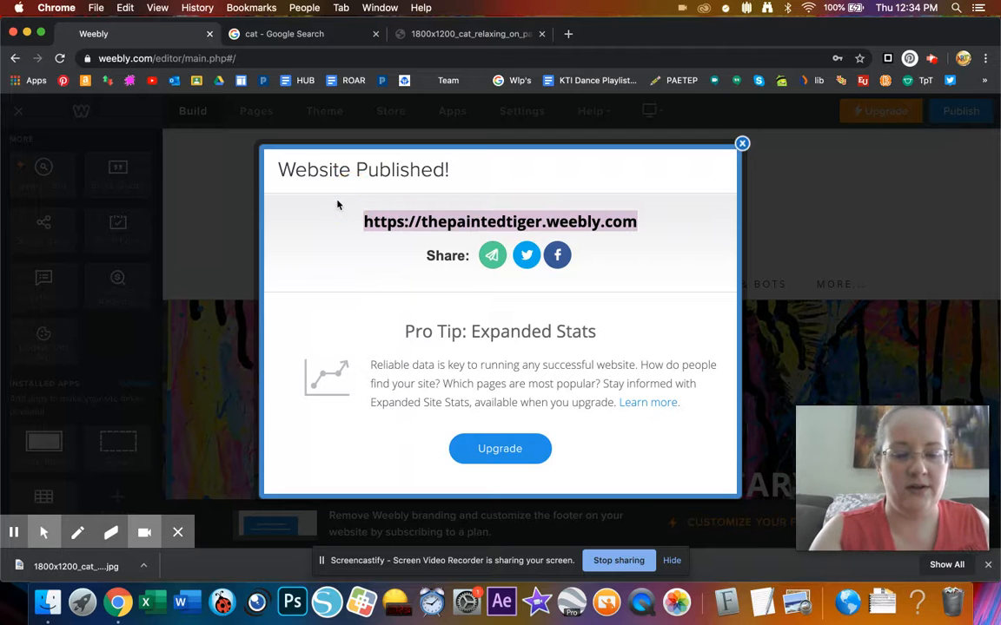
click(742, 143)
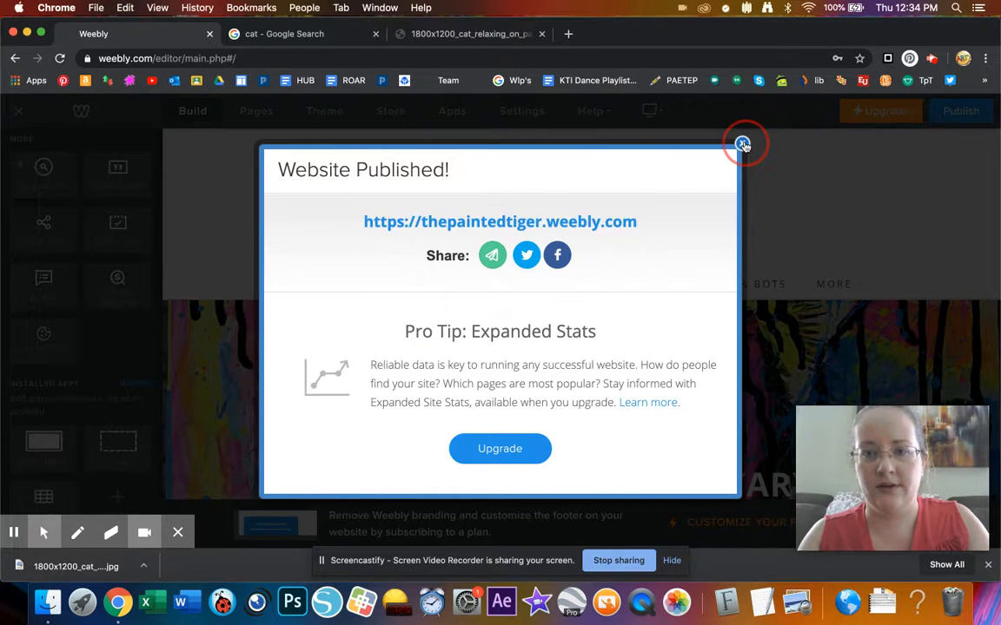
click(502, 35)
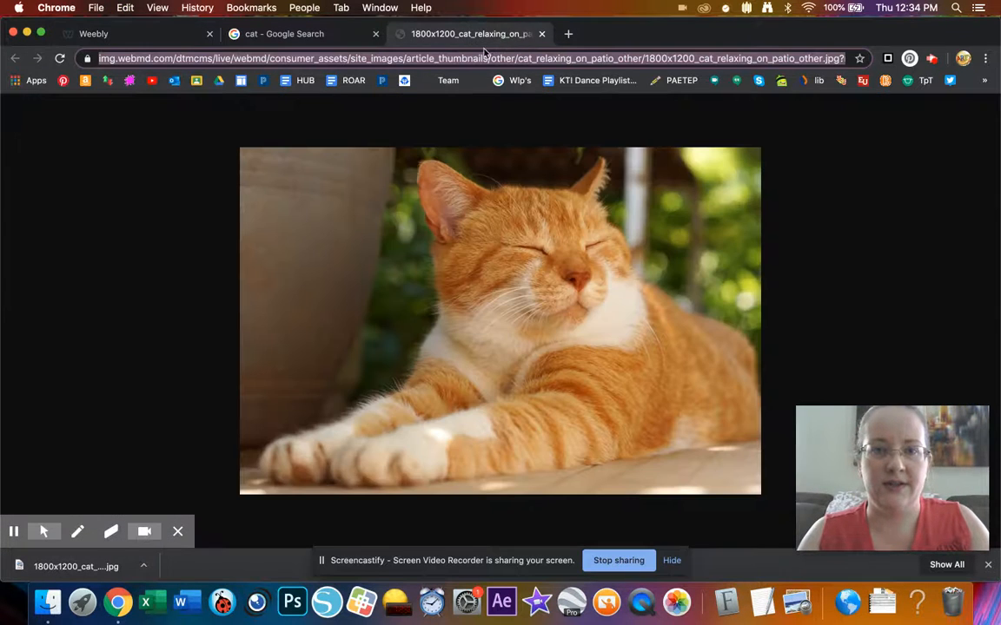
key(BackSpace)
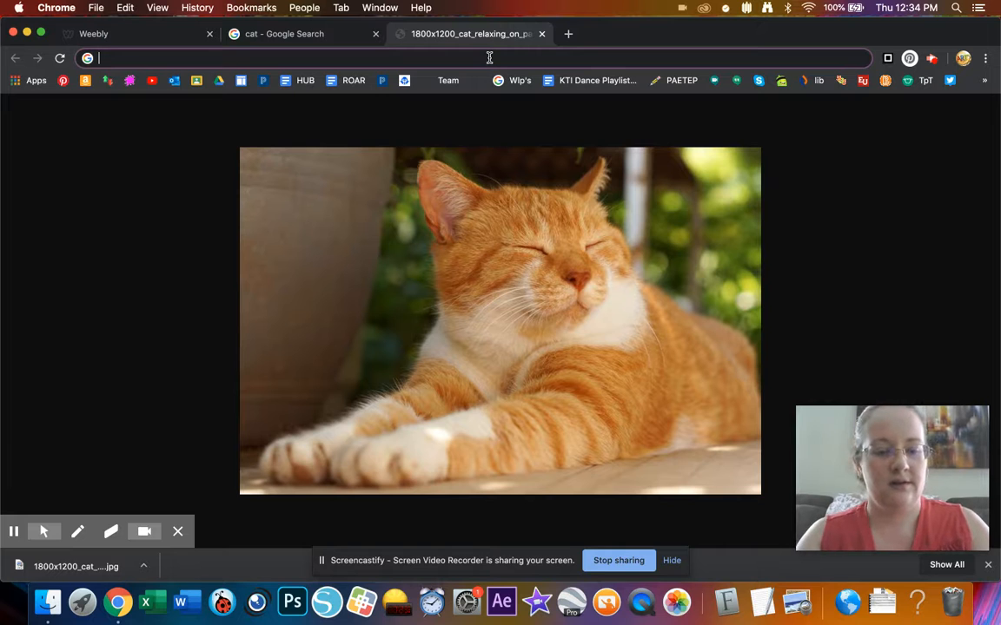
key(super+v)
key(Return)
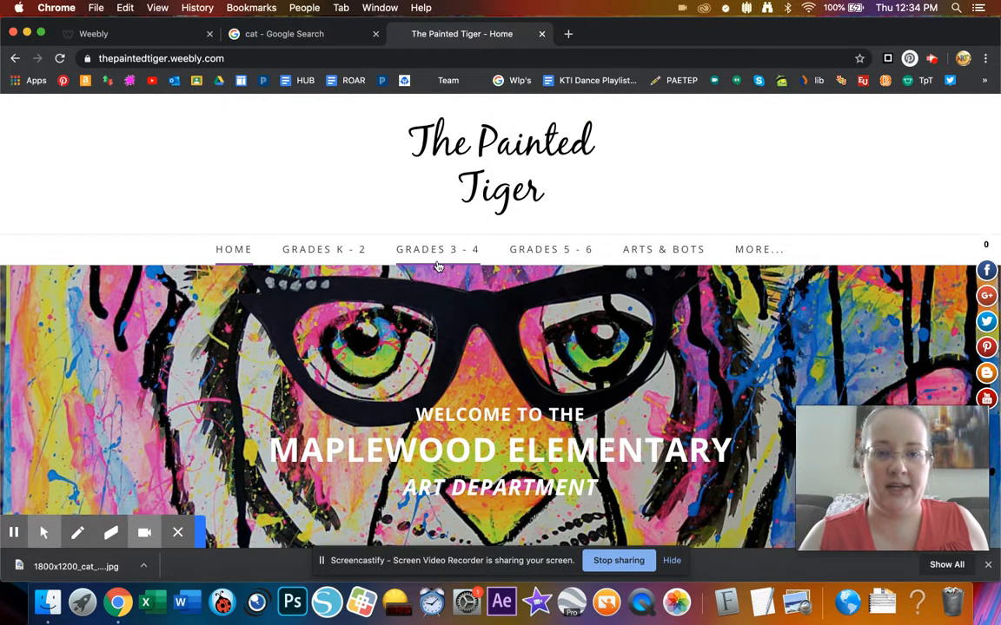
scroll(438, 266, down, 2)
- Review the live Painted Tiger home page top to bottom, then switch back to the site editor
scroll(438, 265, up, 2)
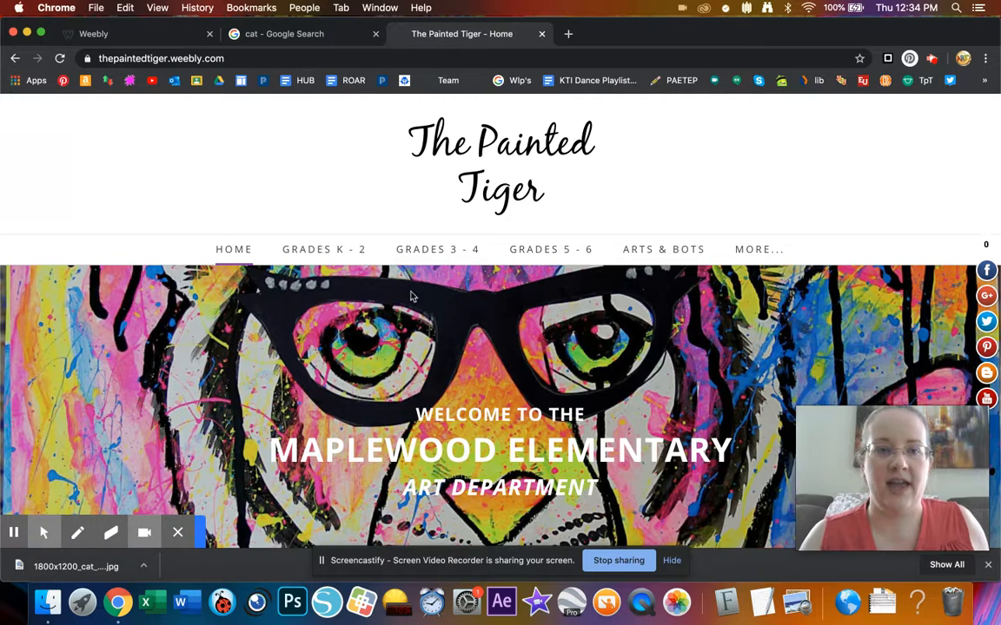
scroll(479, 355, down, 3)
scroll(480, 355, down, 2)
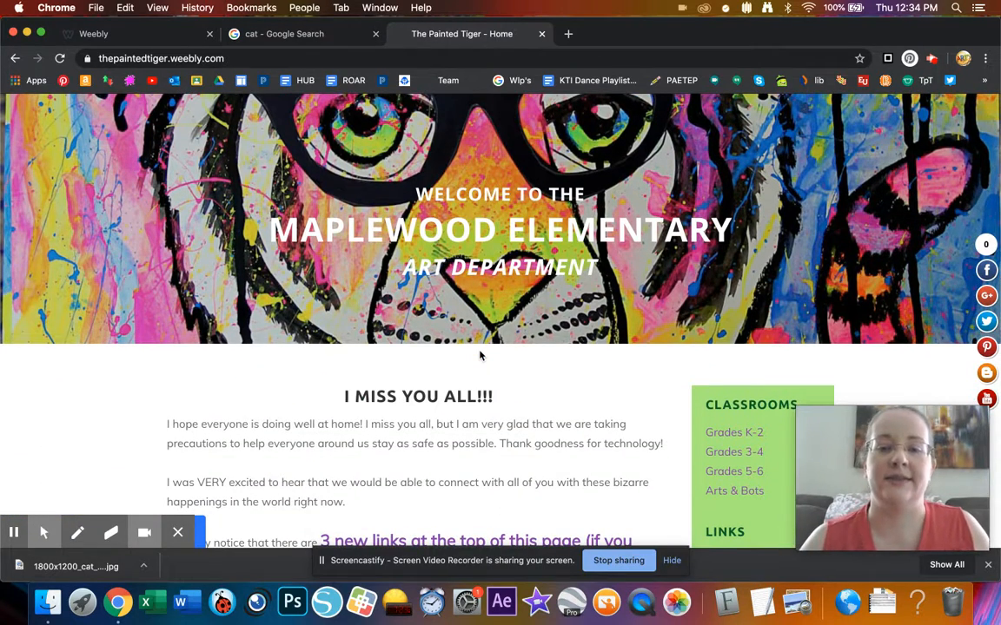
scroll(479, 354, down, 6)
scroll(480, 355, up, 2)
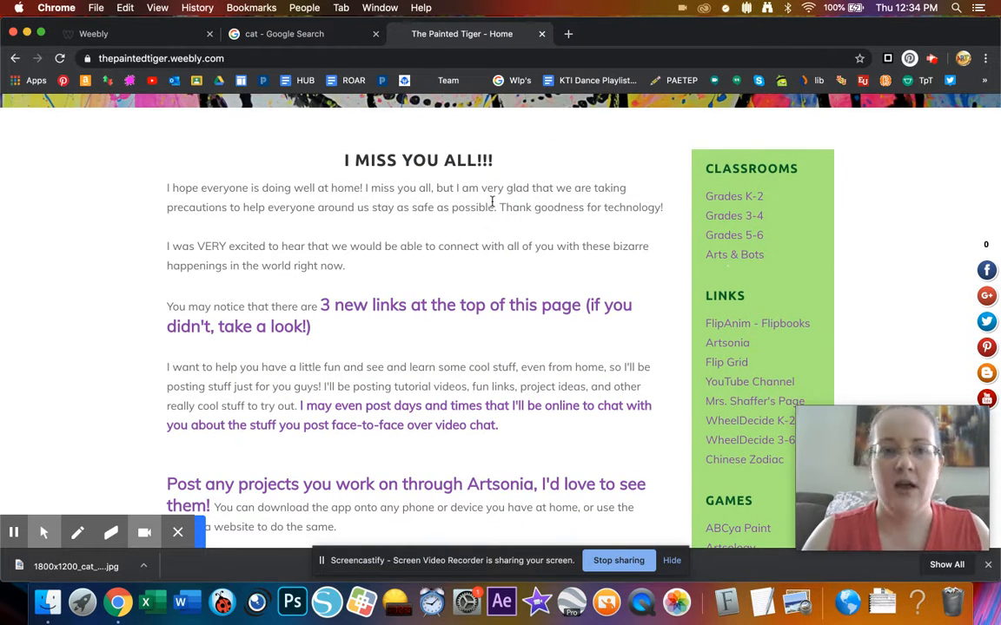
scroll(491, 201, up, 8)
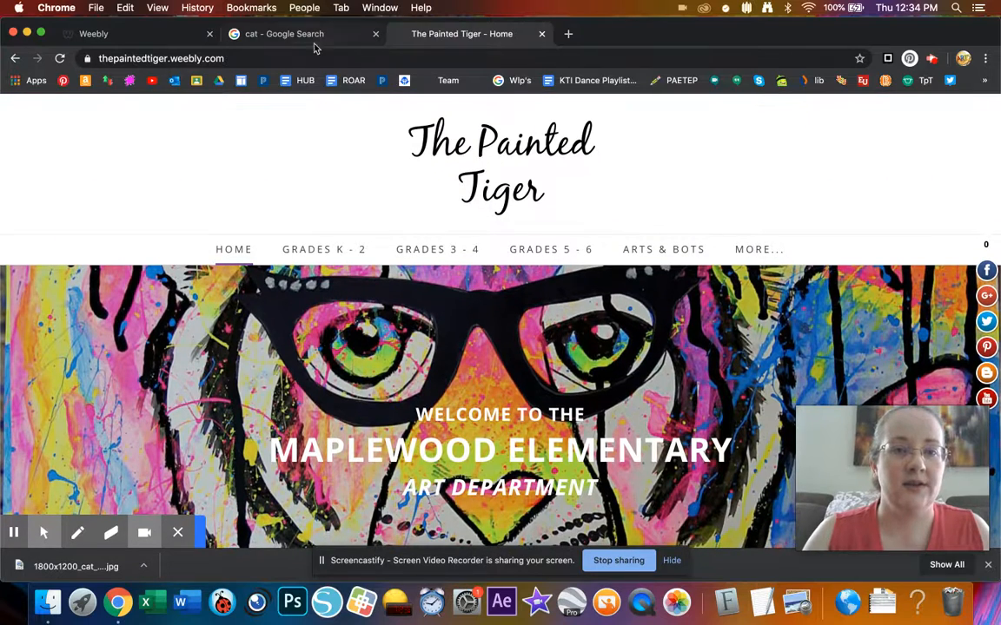
click(144, 33)
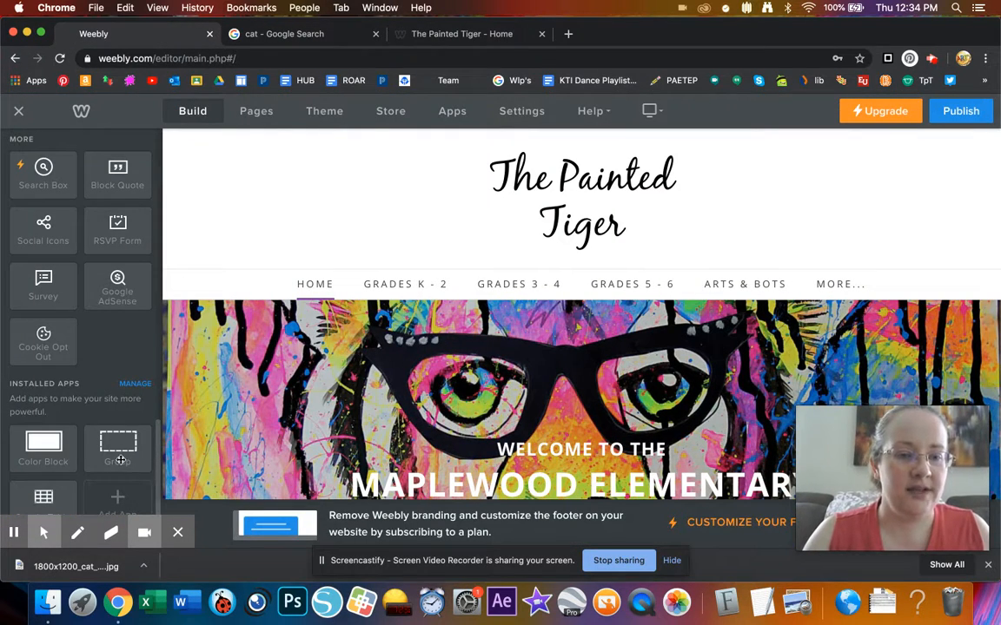
- Open the App Center from Add App under Installed Apps
click(178, 532)
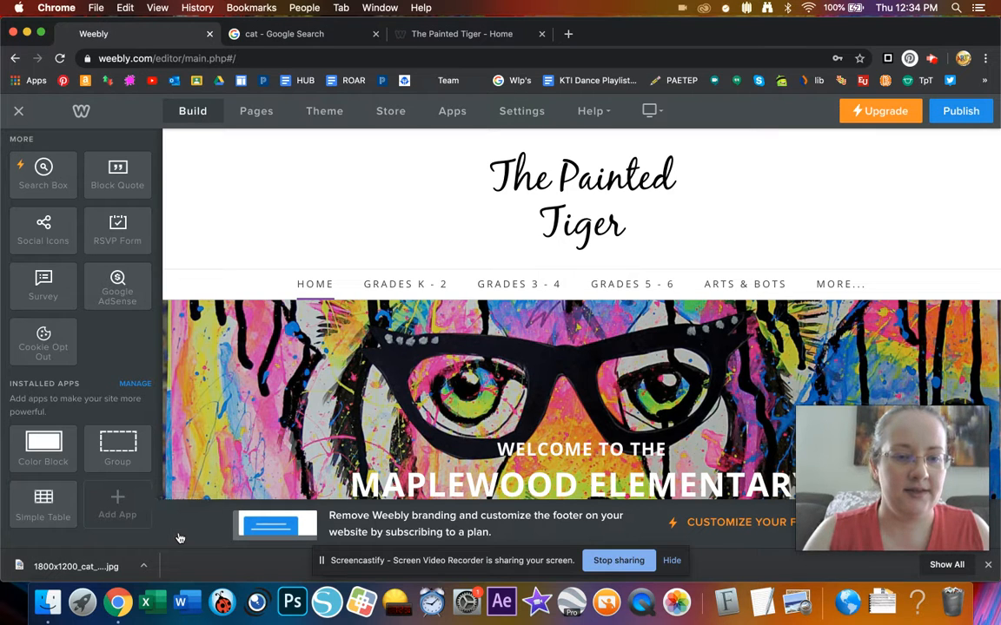
click(118, 501)
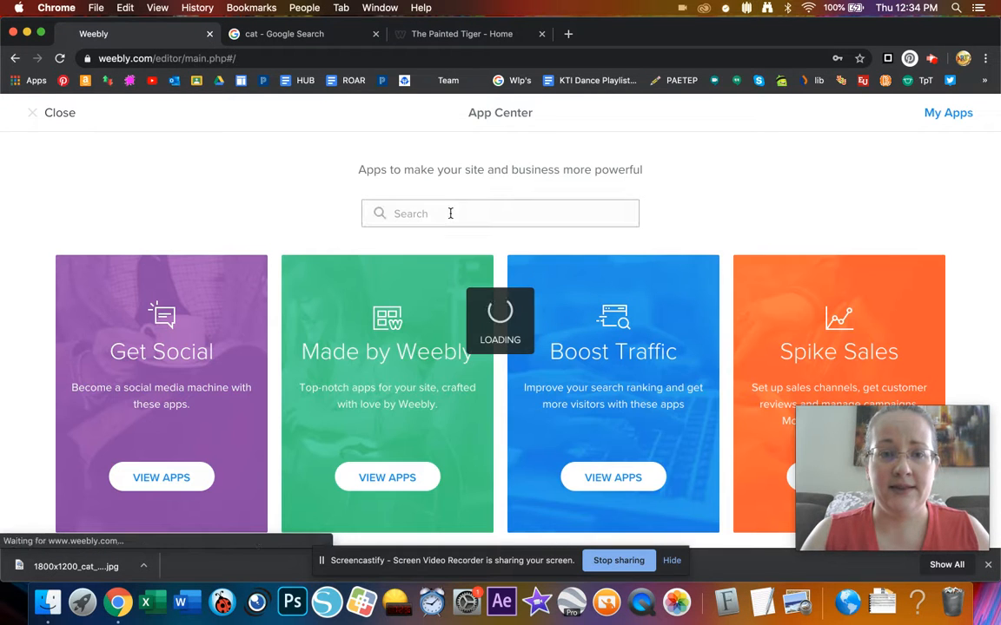
scroll(439, 217, down, 3)
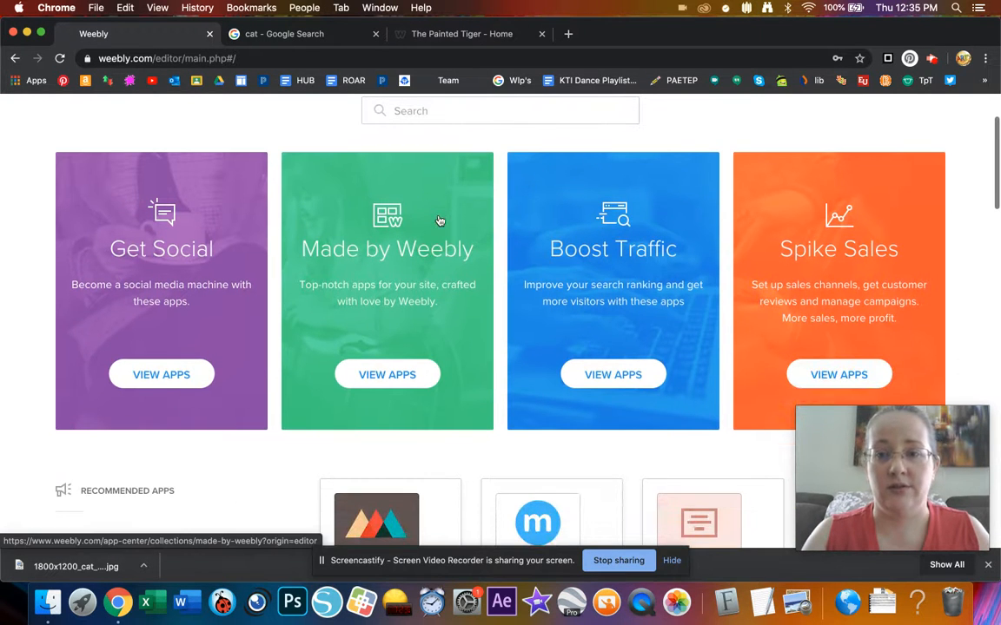
scroll(503, 241, up, 3)
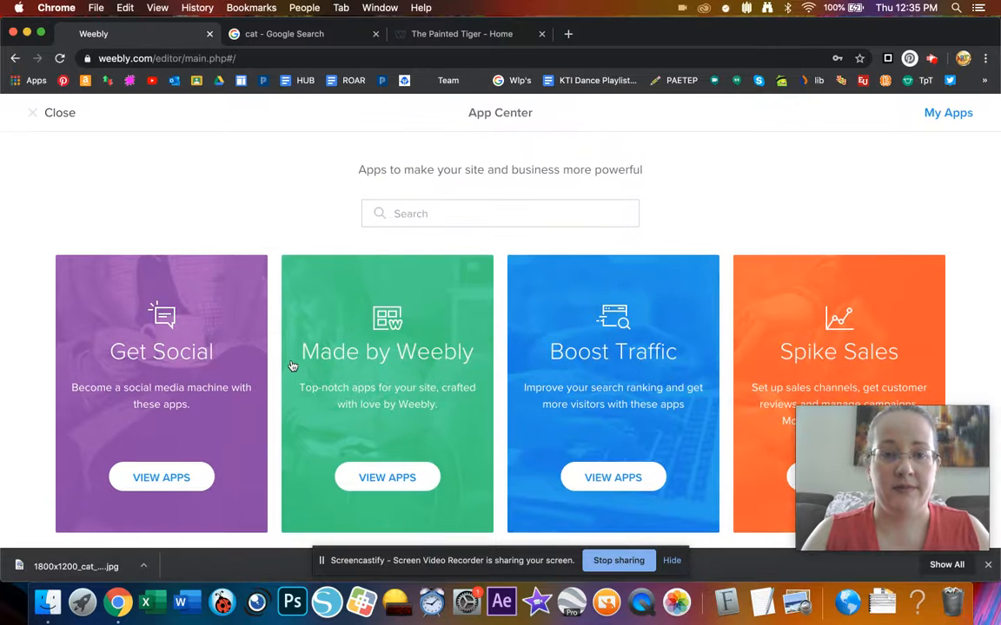
- Browse the Made by Weebly collection, with apps like Simple Table, FAQ, Accordion and Counter
click(380, 489)
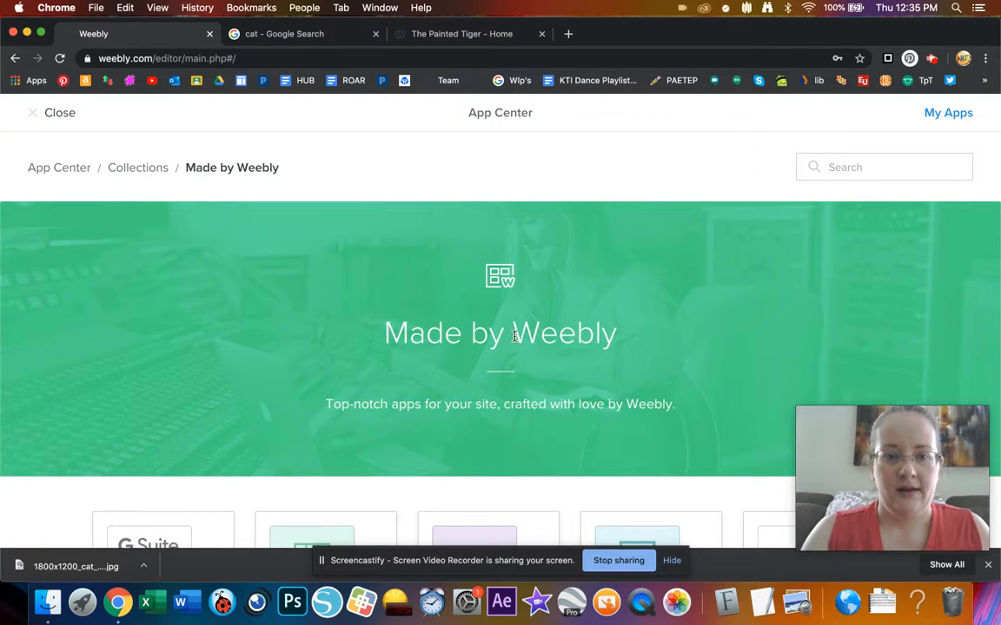
scroll(516, 337, down, 8)
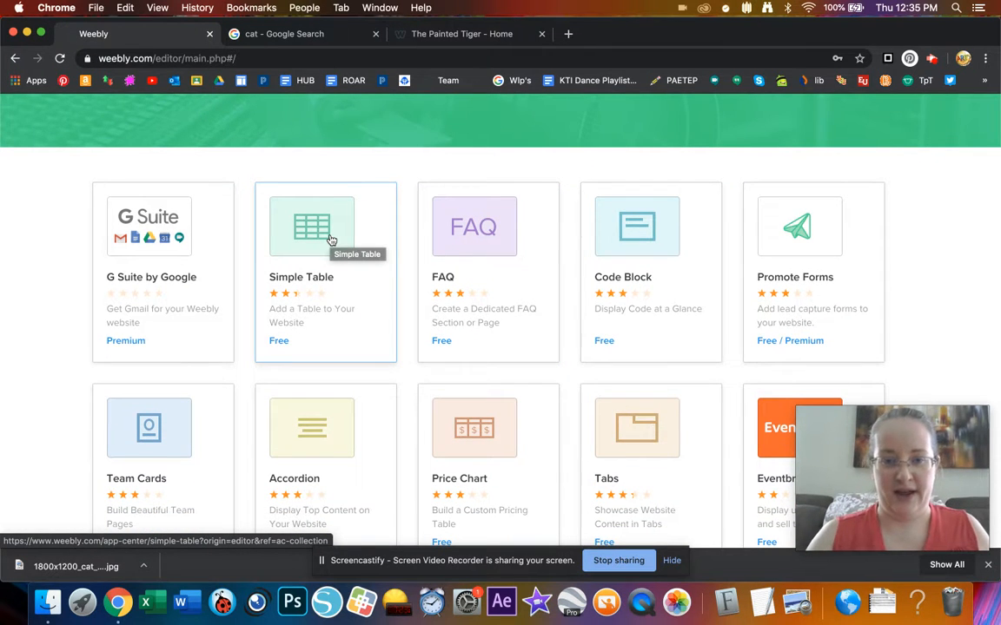
scroll(330, 239, down, 2)
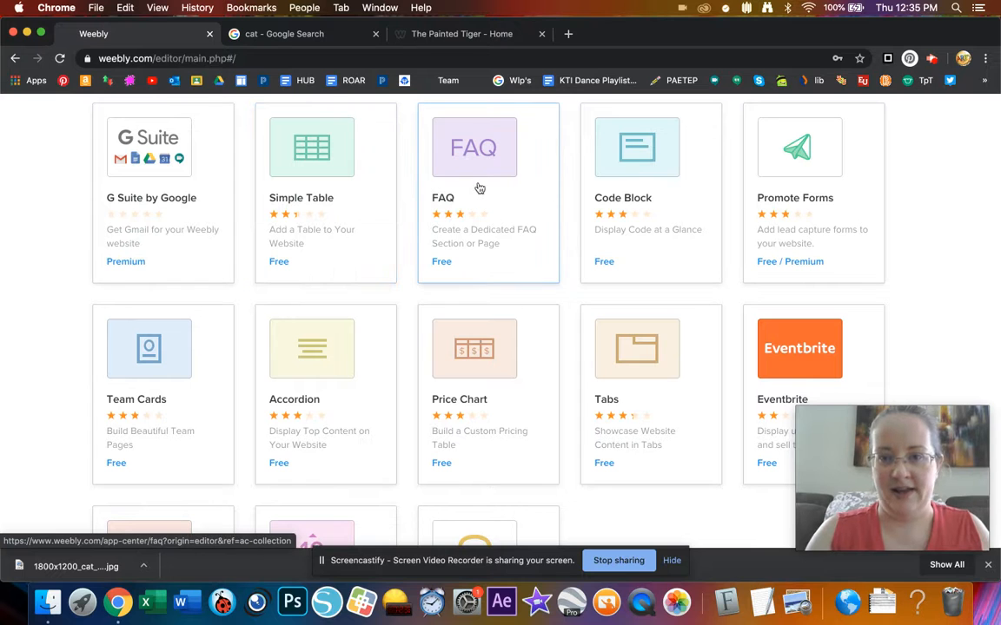
scroll(478, 177, down, 5)
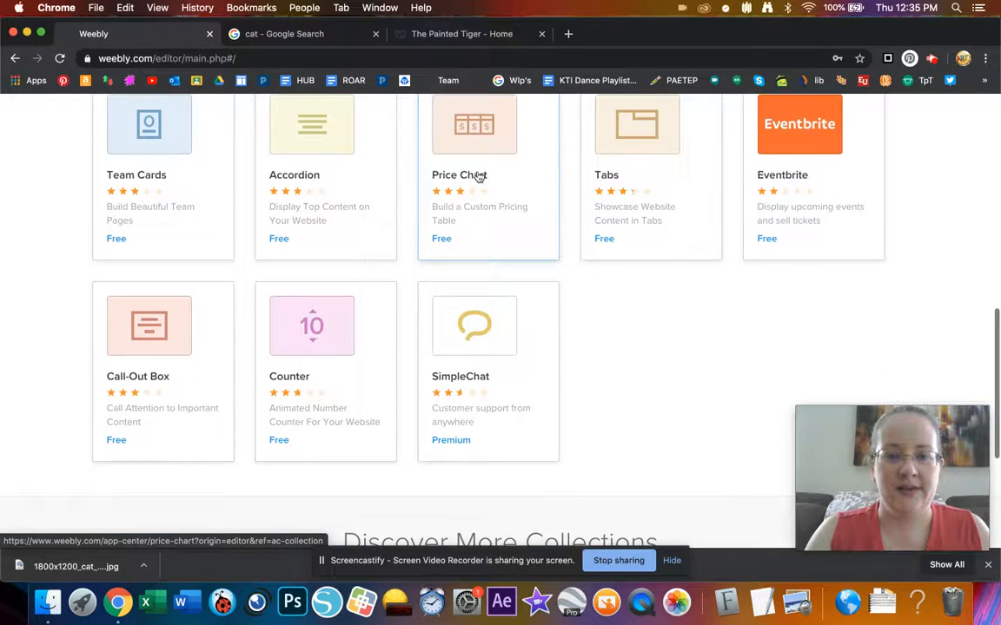
scroll(479, 177, up, 5)
scroll(479, 178, up, 8)
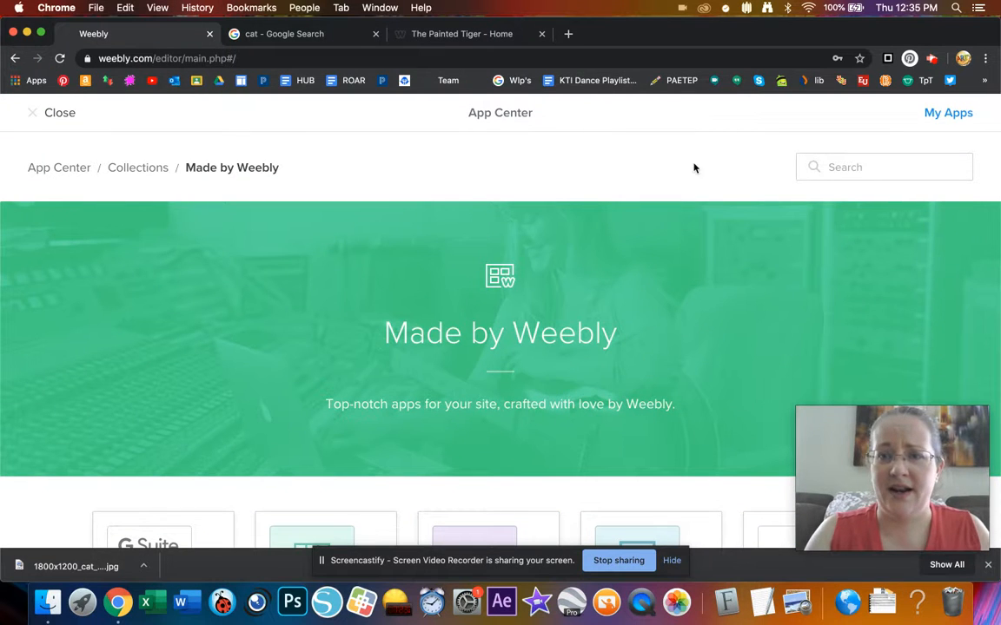
click(837, 165)
- Find the Group app by searching 'group', then add and connect it to The Painted Tiger
text(group)
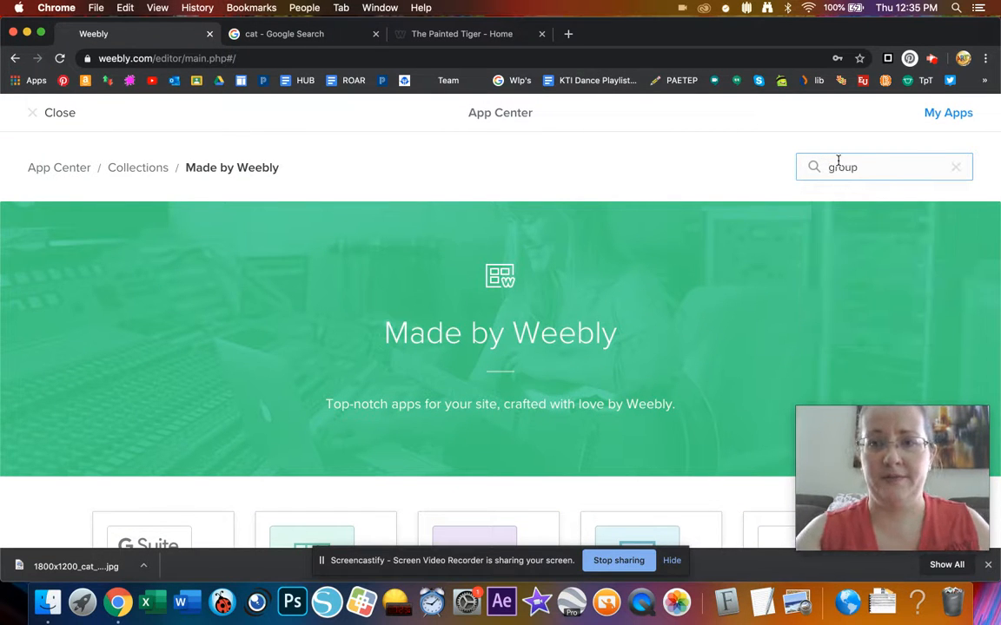
key(Return)
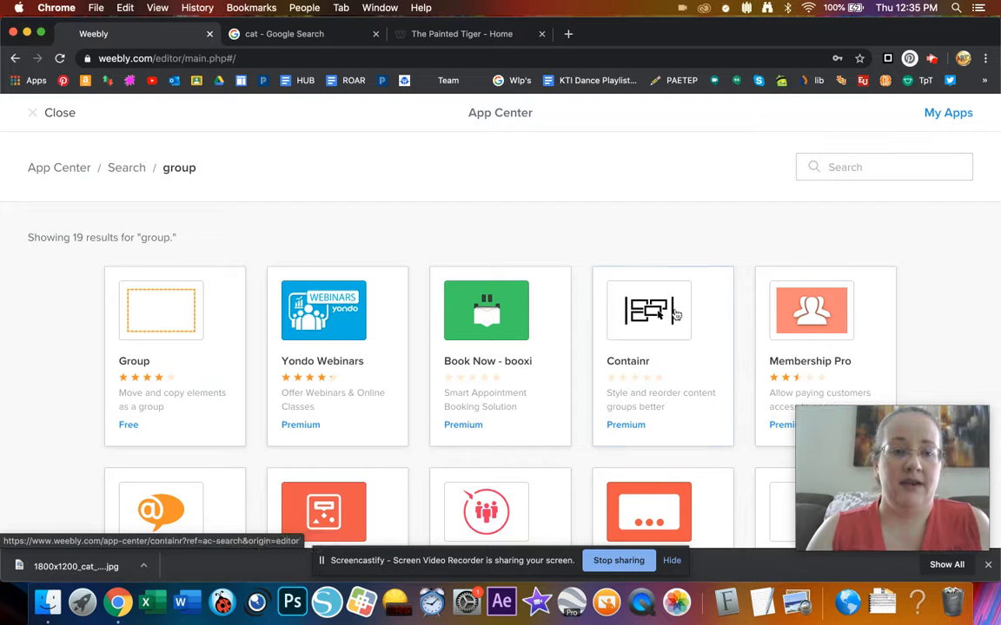
click(167, 326)
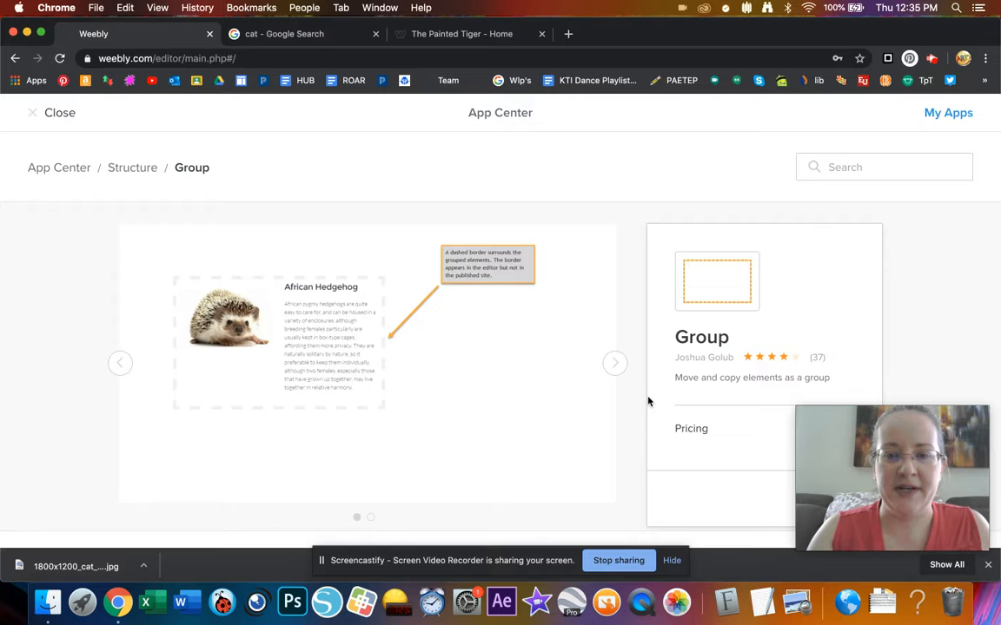
scroll(699, 435, down, 3)
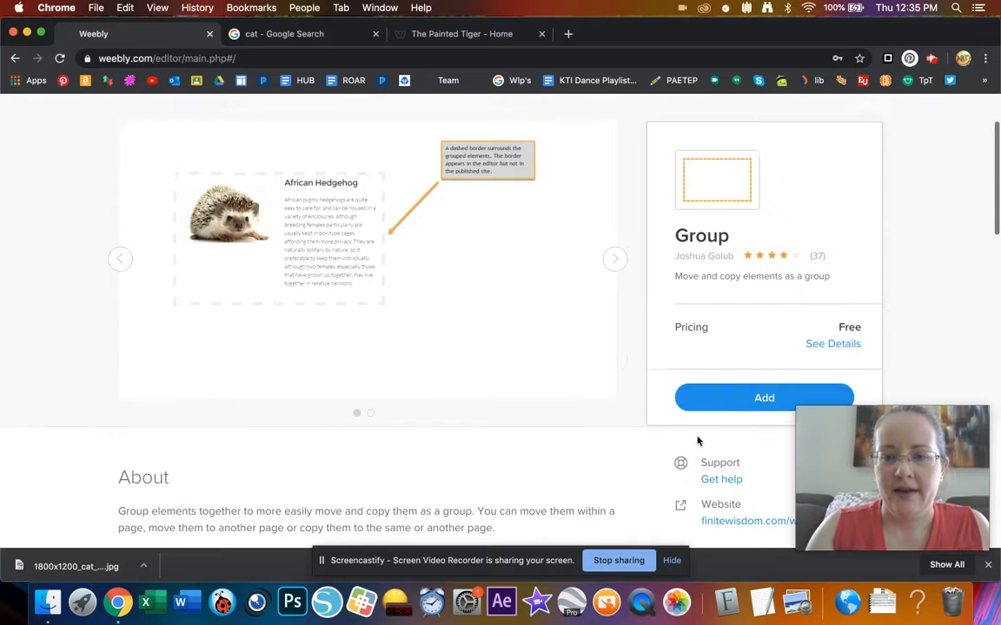
click(733, 401)
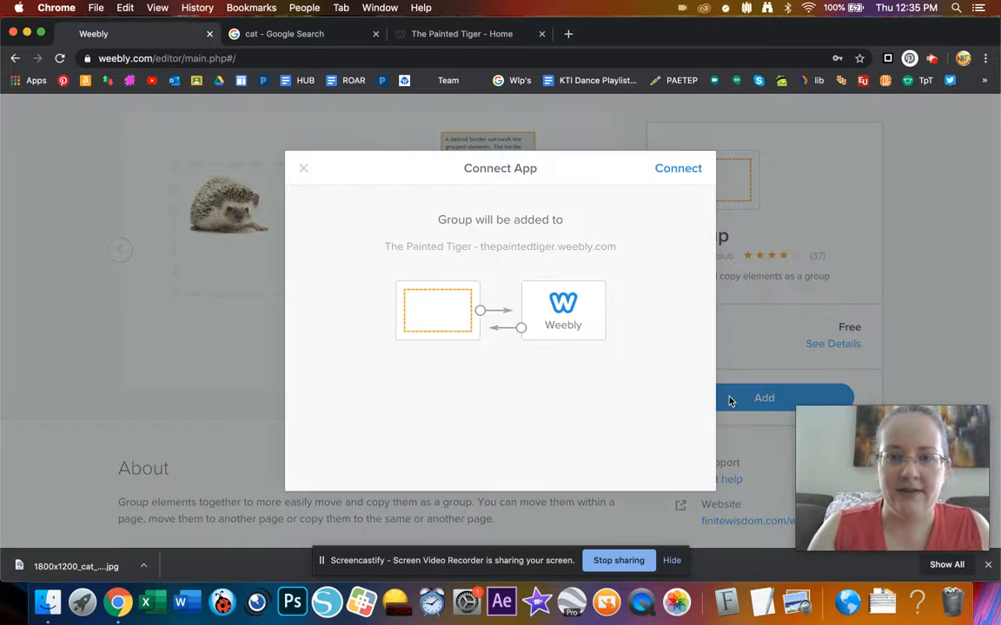
click(670, 168)
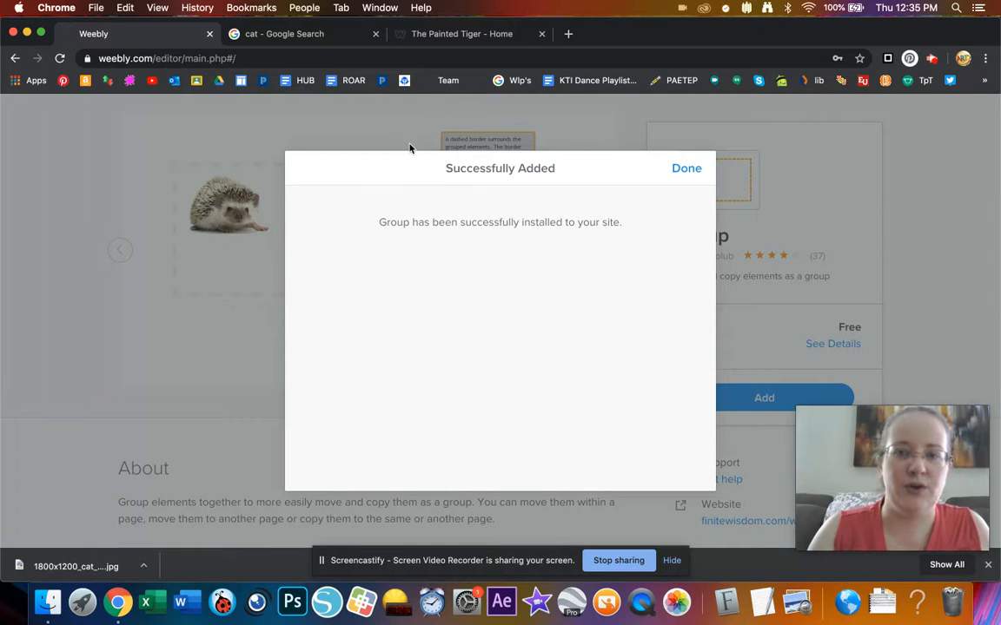
click(678, 167)
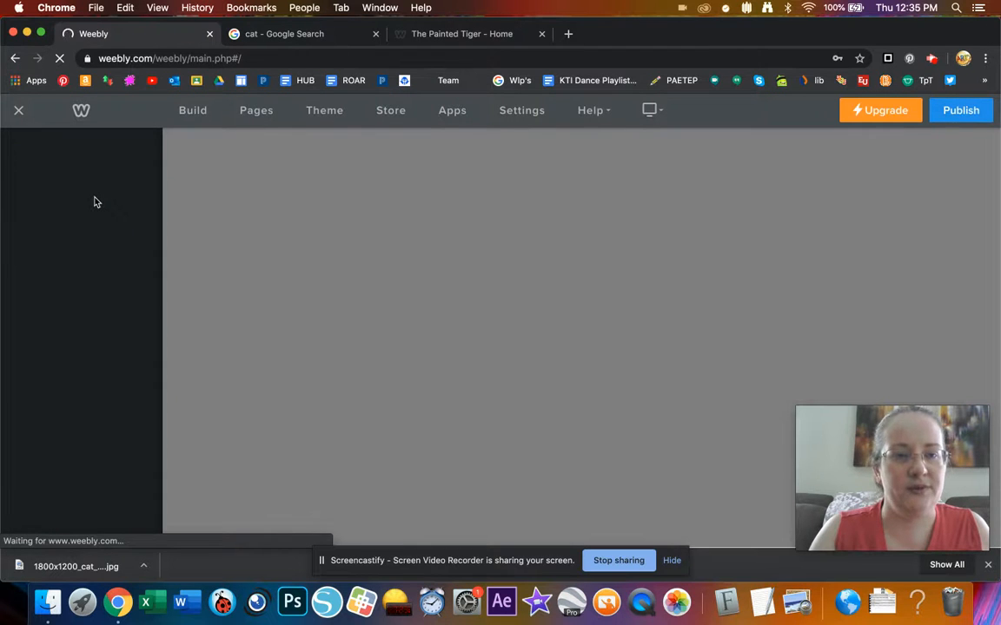
- Close the Weebly editor and Google cat image search tabs, keeping only the live site
scroll(96, 201, down, 10)
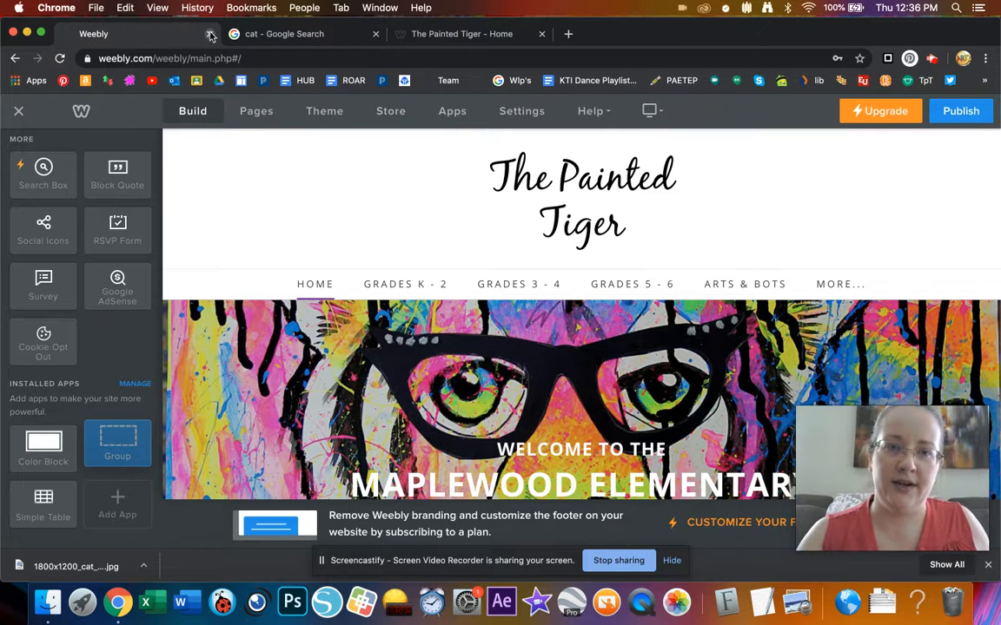
click(210, 34)
click(210, 33)
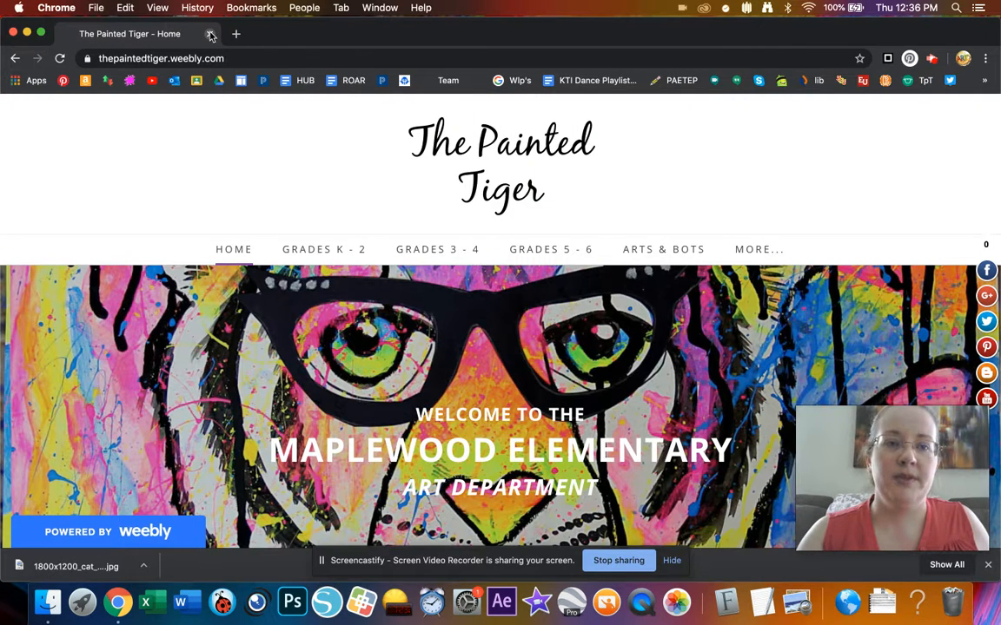